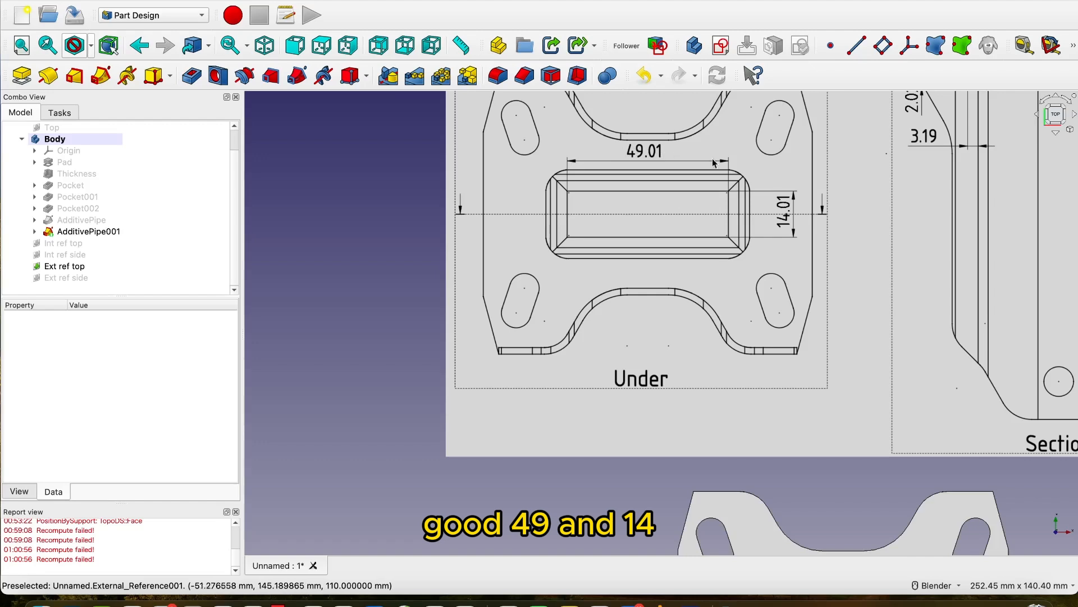
Create a new sketch on the underside face of the top mounting plate
scroll(790, 220, "down", 4)
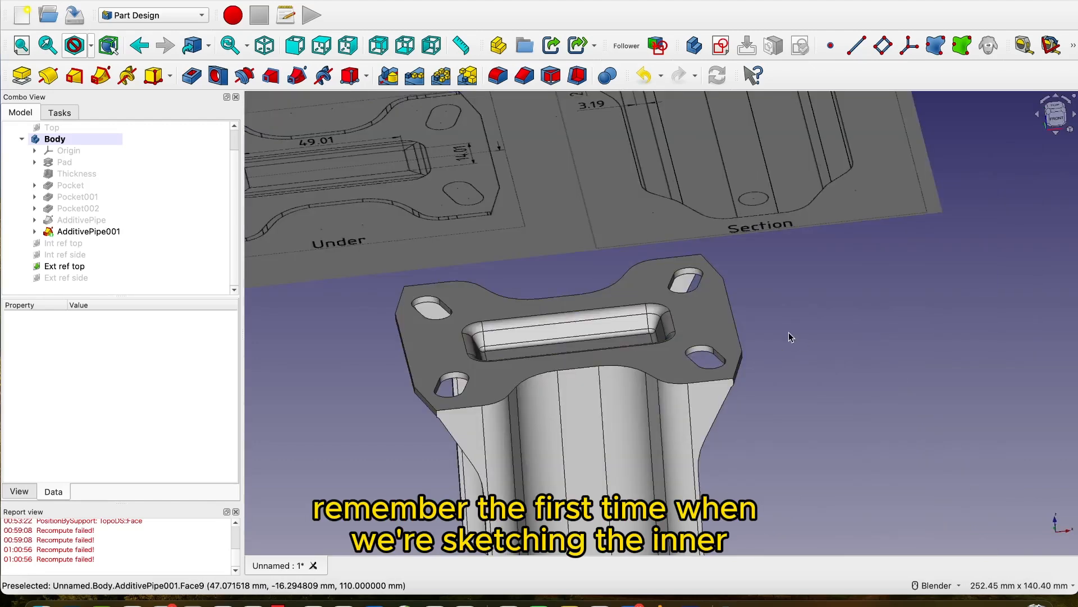
left_click(699, 311)
middle_click_drag(698, 311, 622, 205)
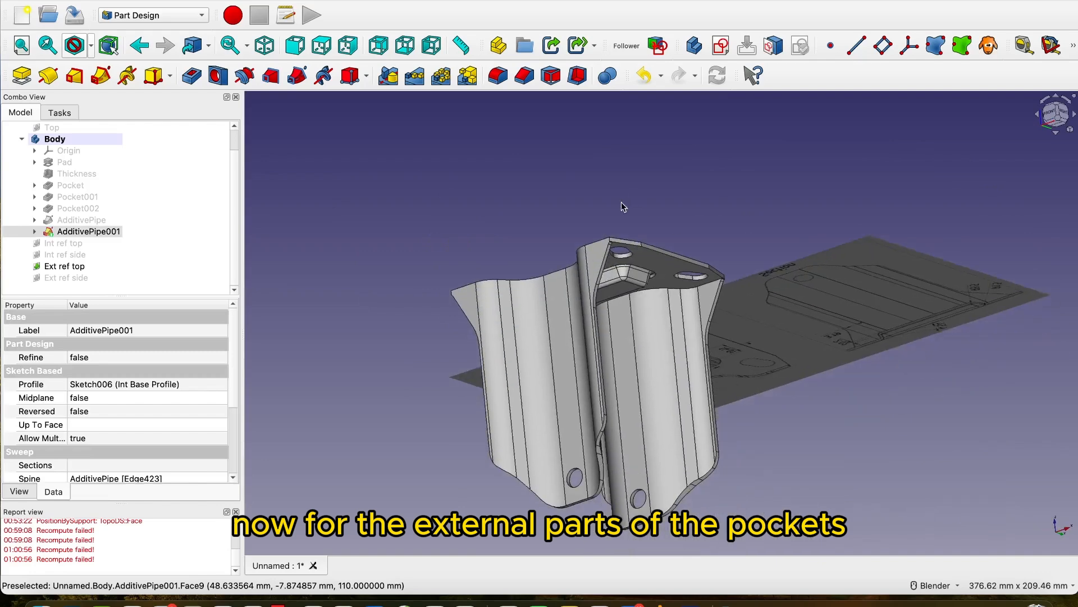
scroll(654, 231, "up", 5)
left_click(760, 224)
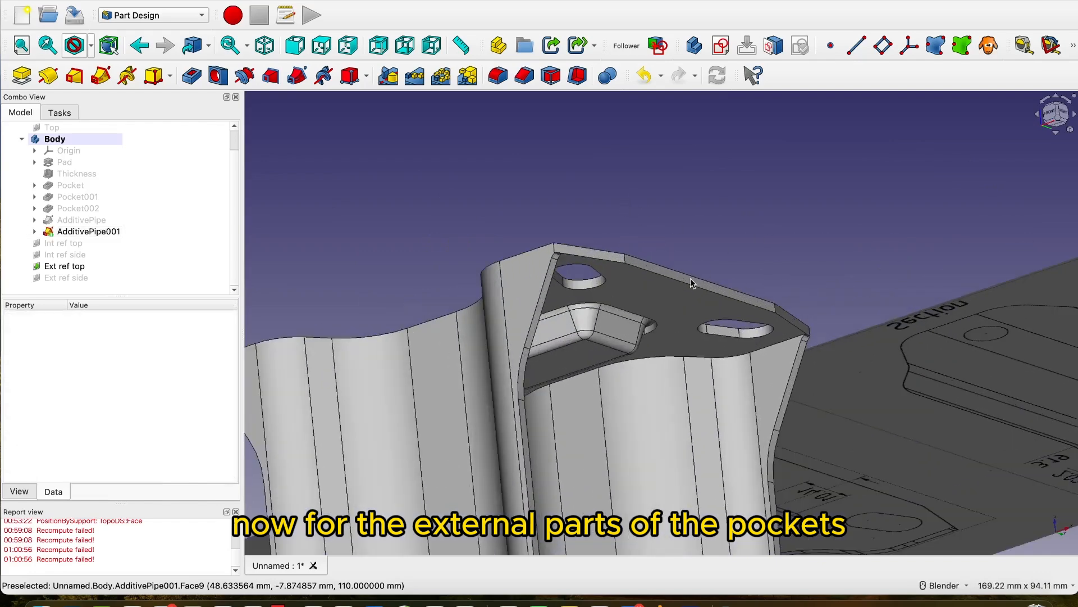
left_click(663, 298)
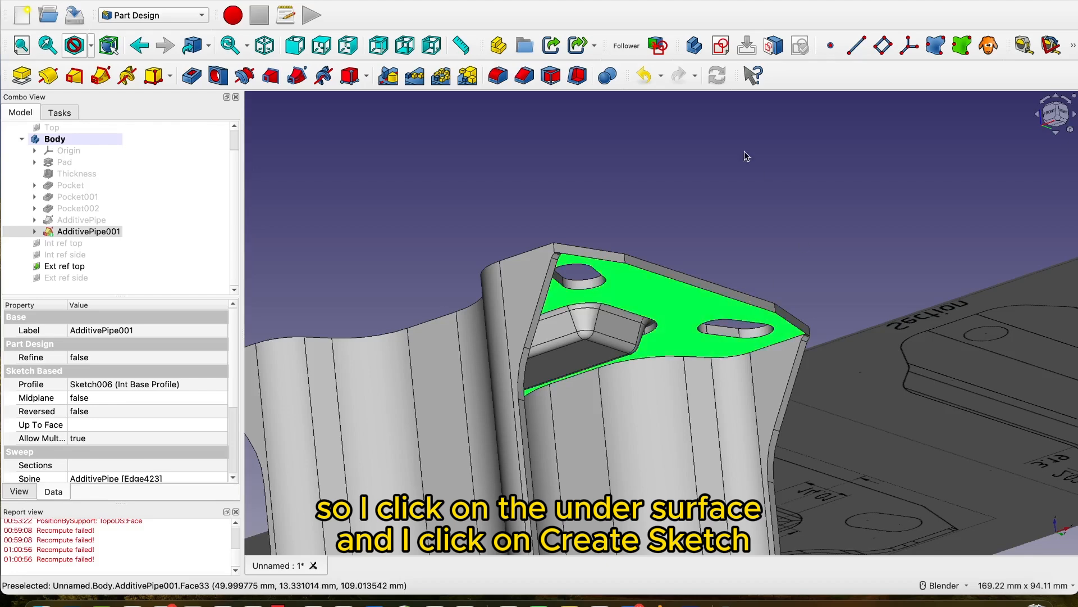
left_click(721, 45)
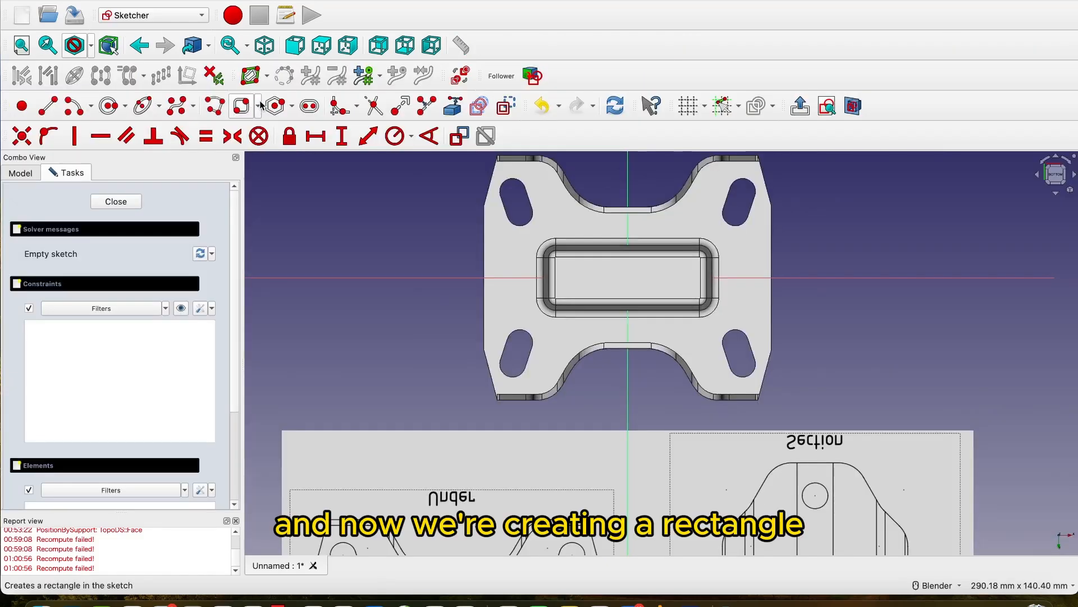
Sketch a corner-to-corner rectangle about 68 × 29 mm around the central recess of the plate
left_click(260, 106)
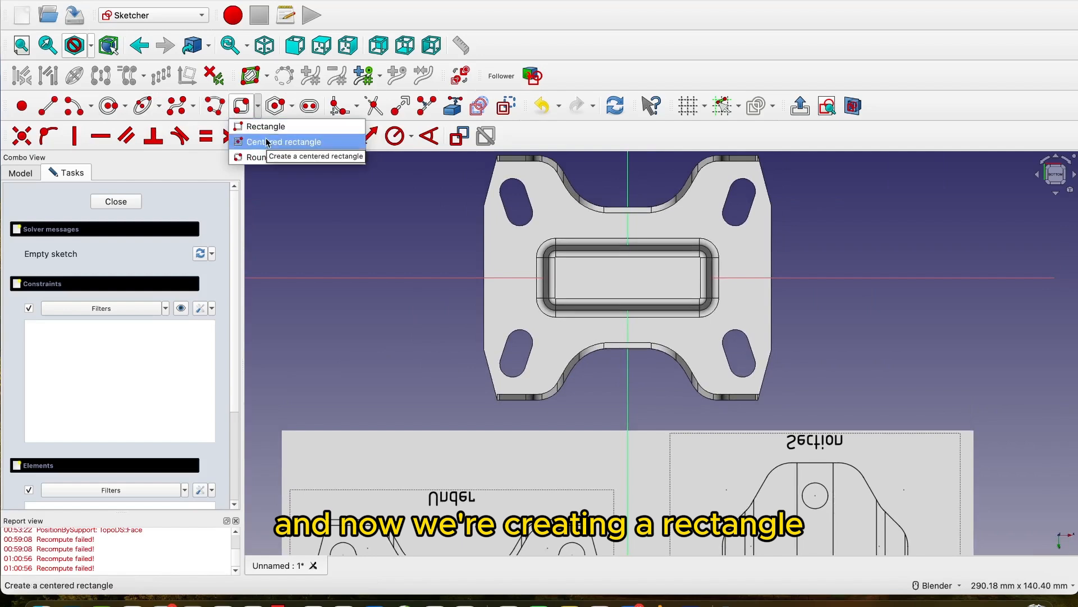
left_click(267, 128)
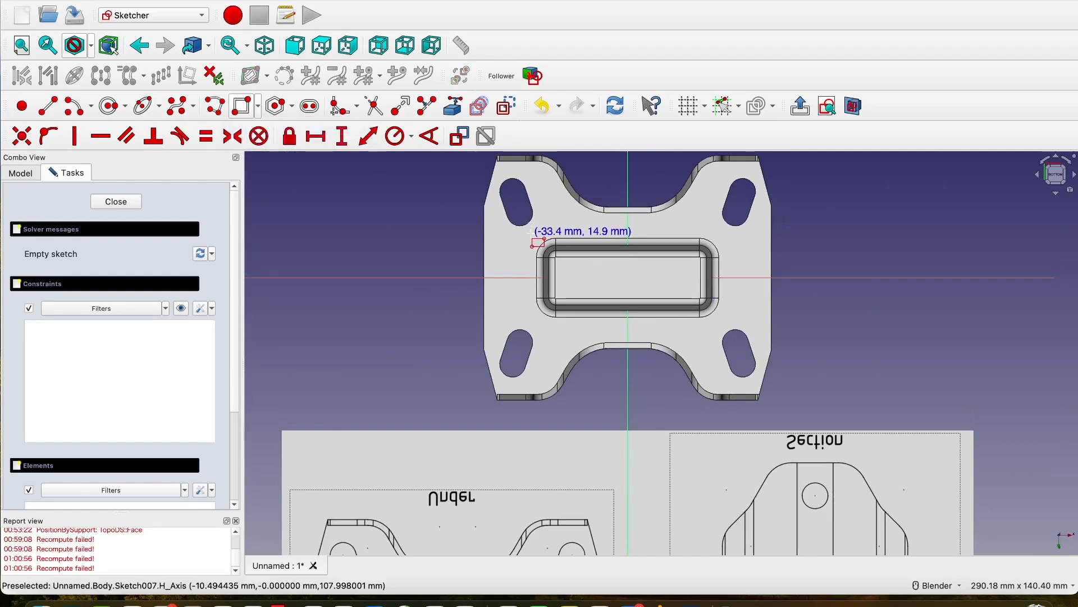
left_click(532, 233)
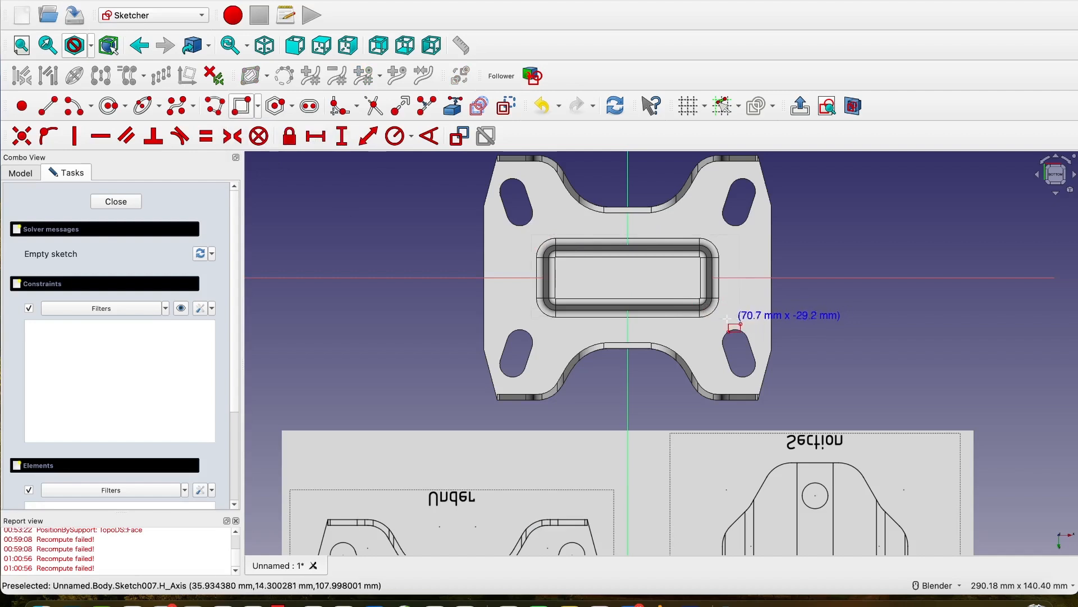
left_click(728, 319)
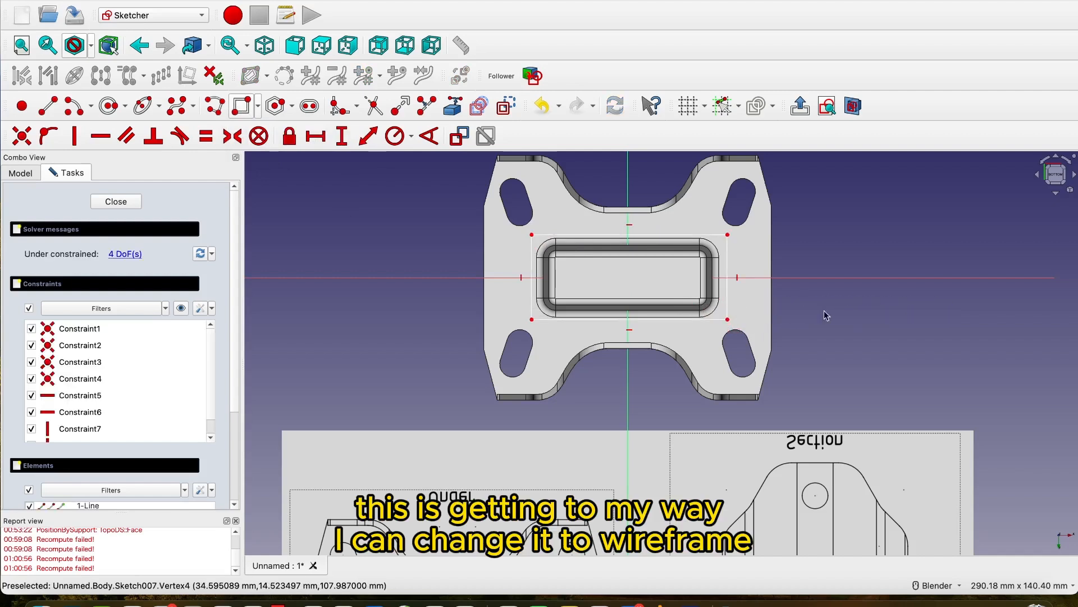
Switch the display to wireframe and make the rectangle's opposite corners symmetric about the sketch origin
left_click(90, 45)
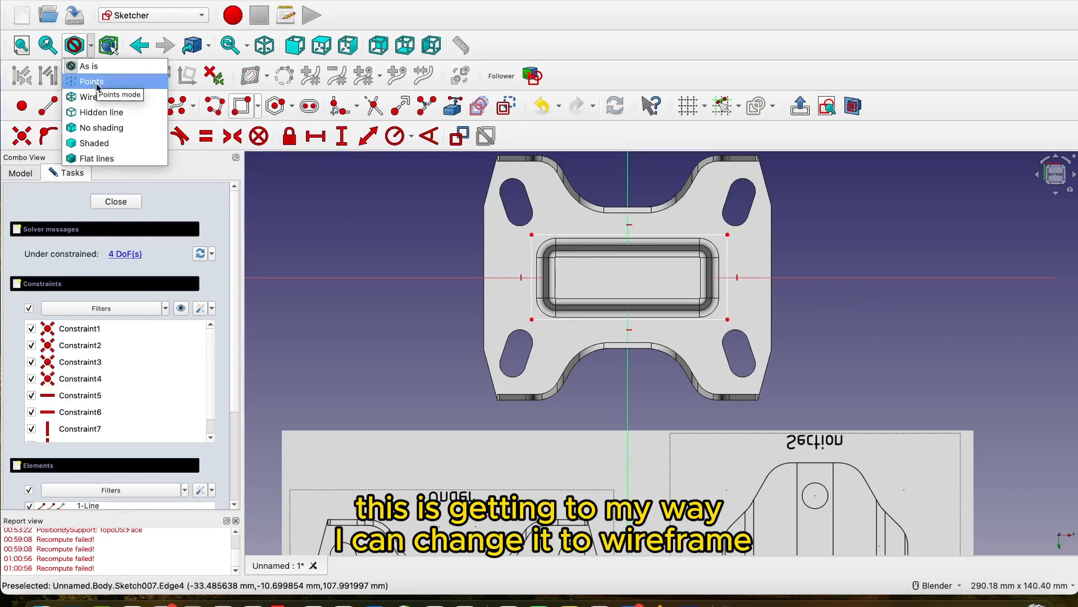
left_click(98, 96)
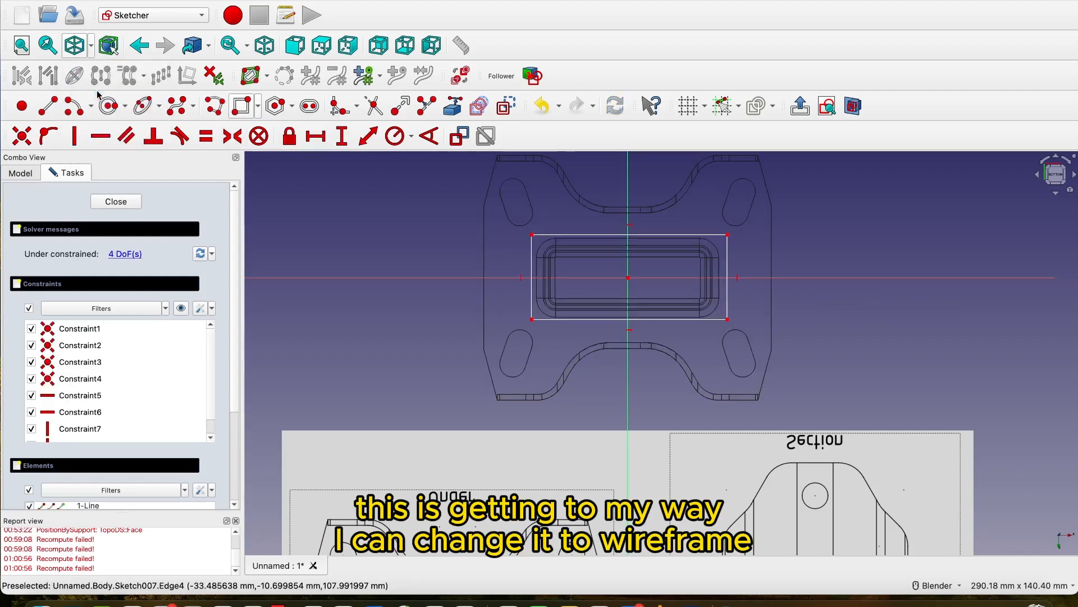
left_click(532, 235)
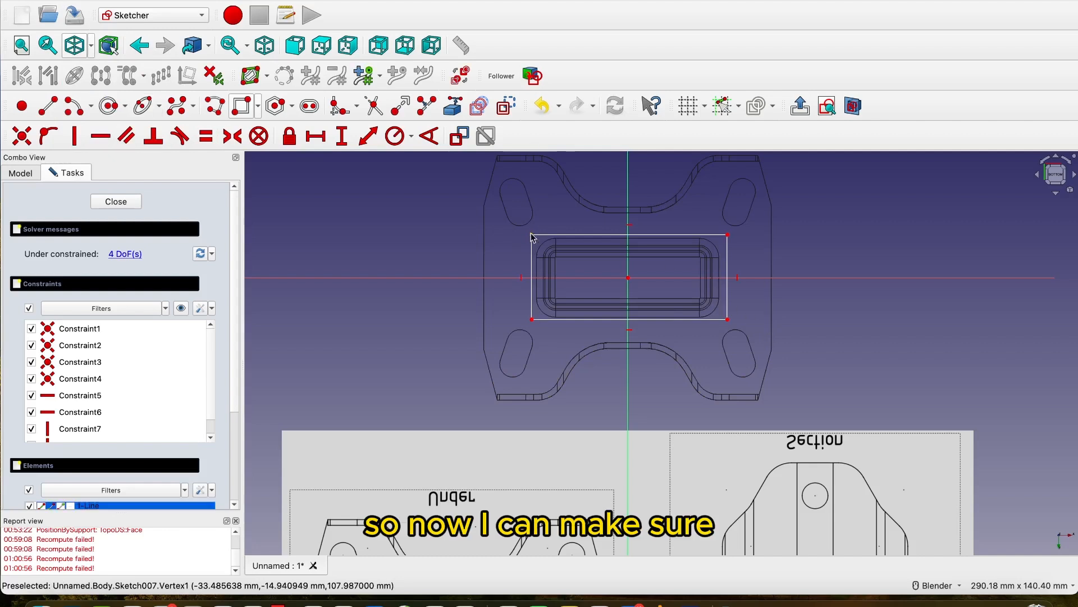
left_click(728, 320)
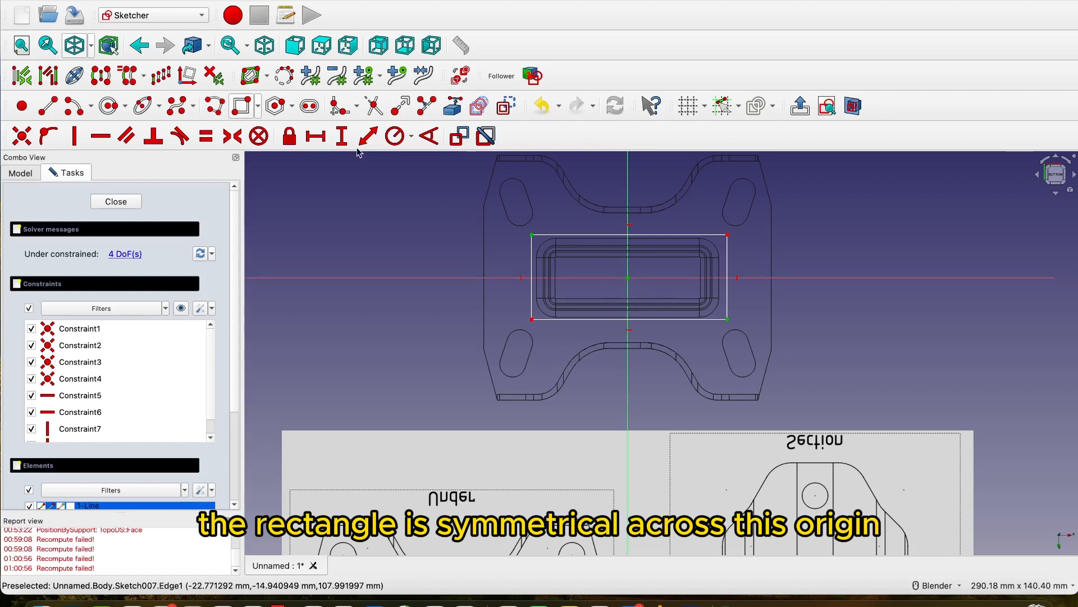
left_click(232, 136)
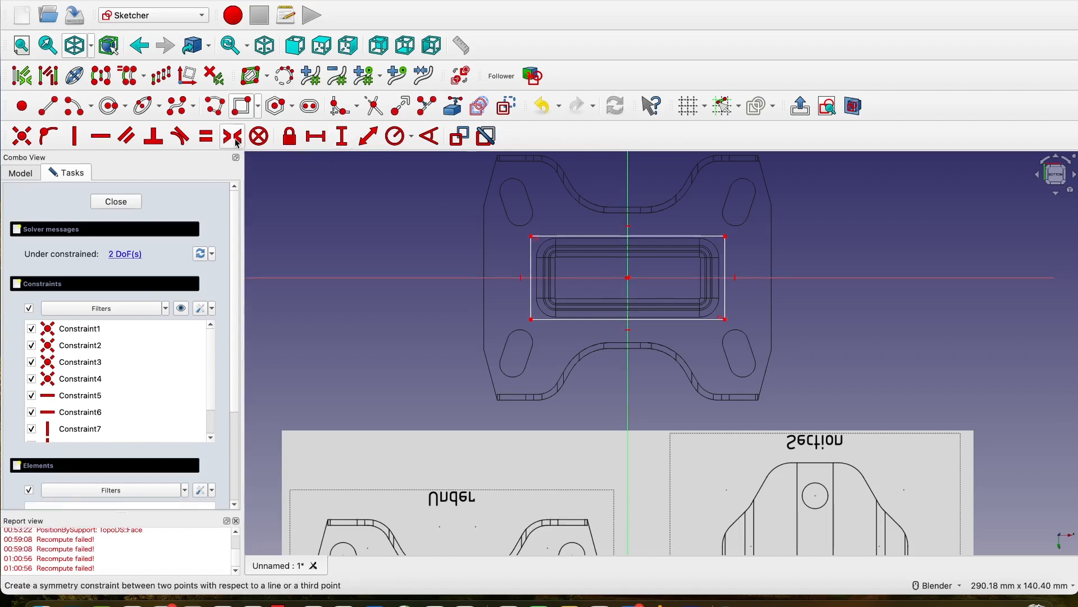
Constrain the rectangle to 49.01 mm wide and 14.01 mm high, and close the sketch
left_click(316, 136)
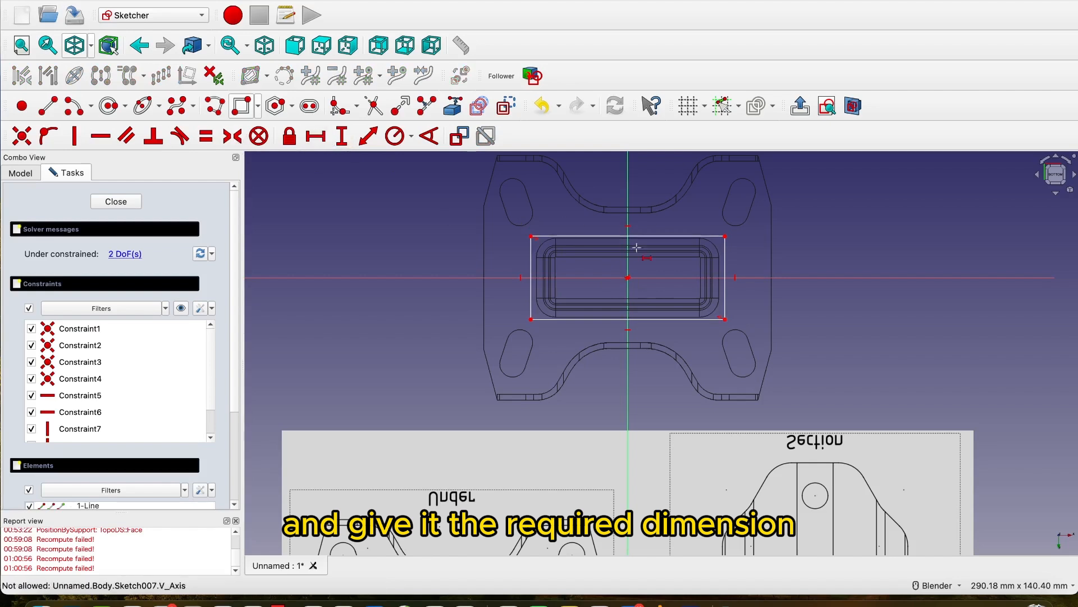
left_click(612, 235)
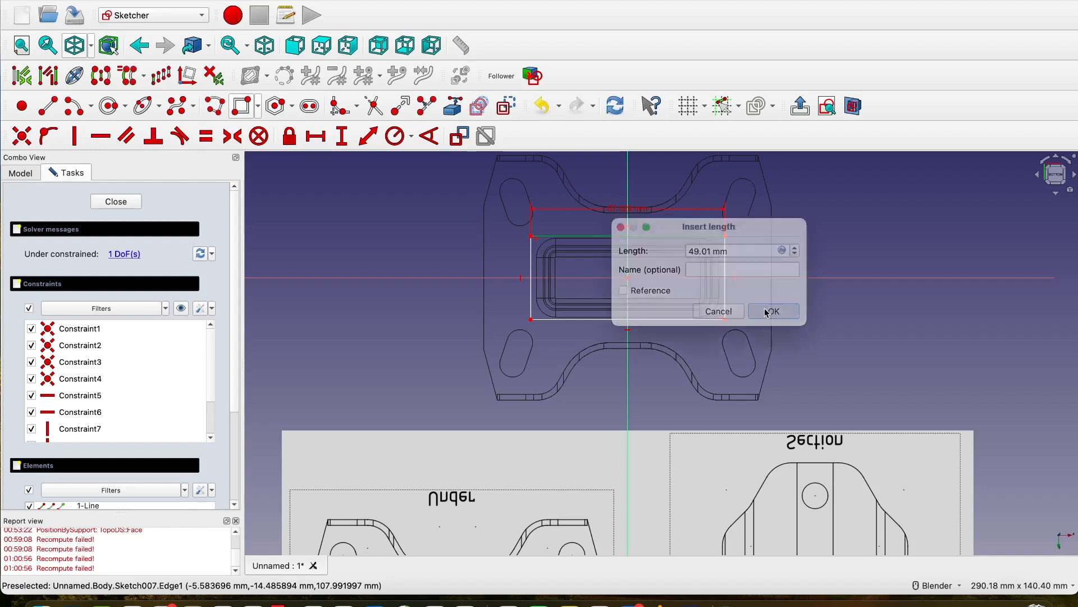
left_click(767, 311)
left_click(335, 135)
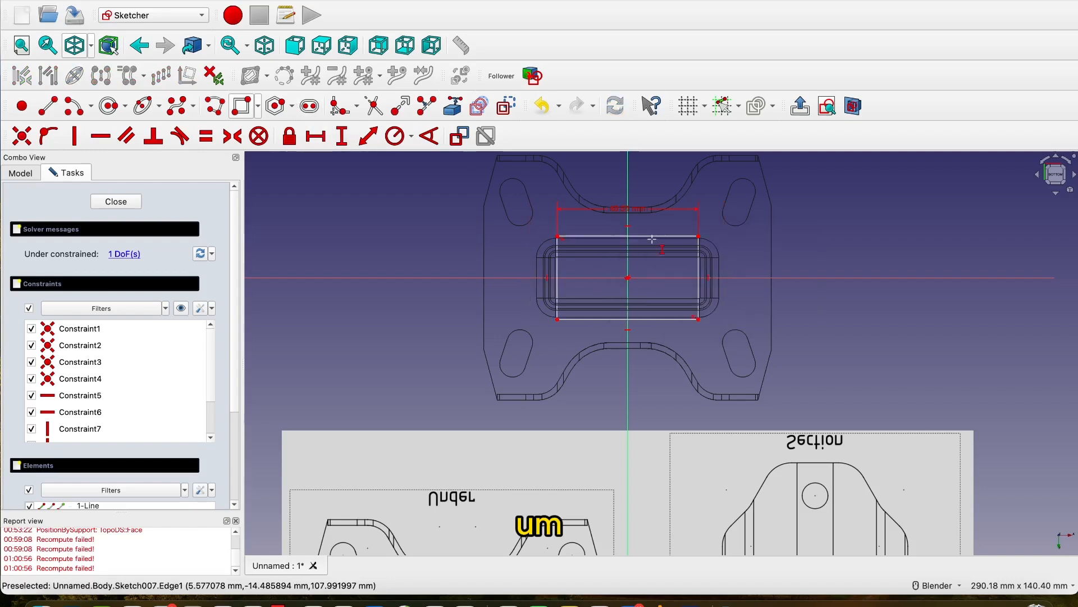
left_click(701, 270)
type("14.01")
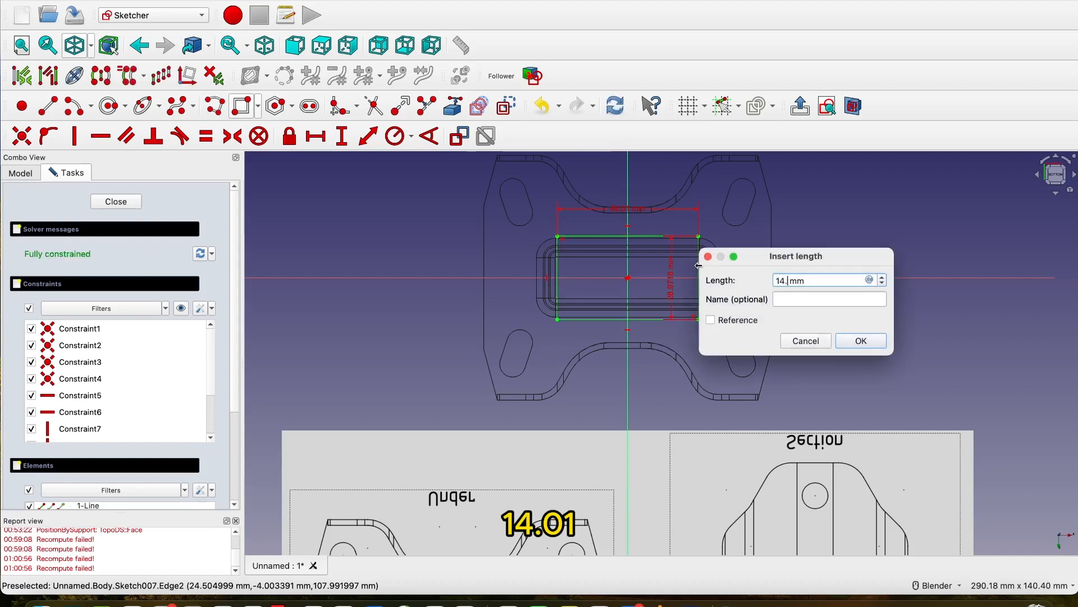
left_click(860, 341)
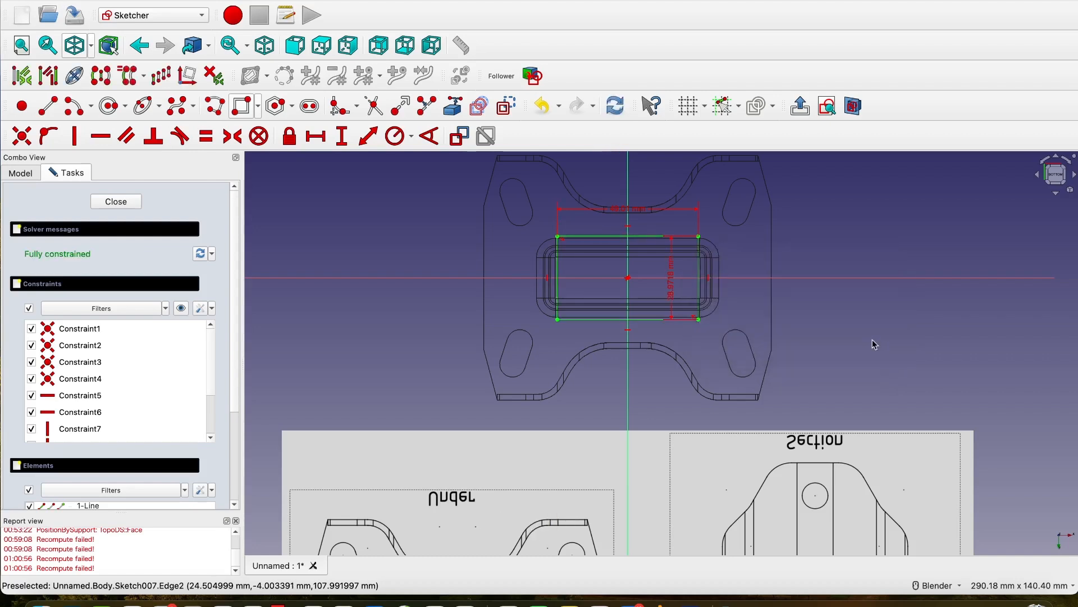
left_click(115, 201)
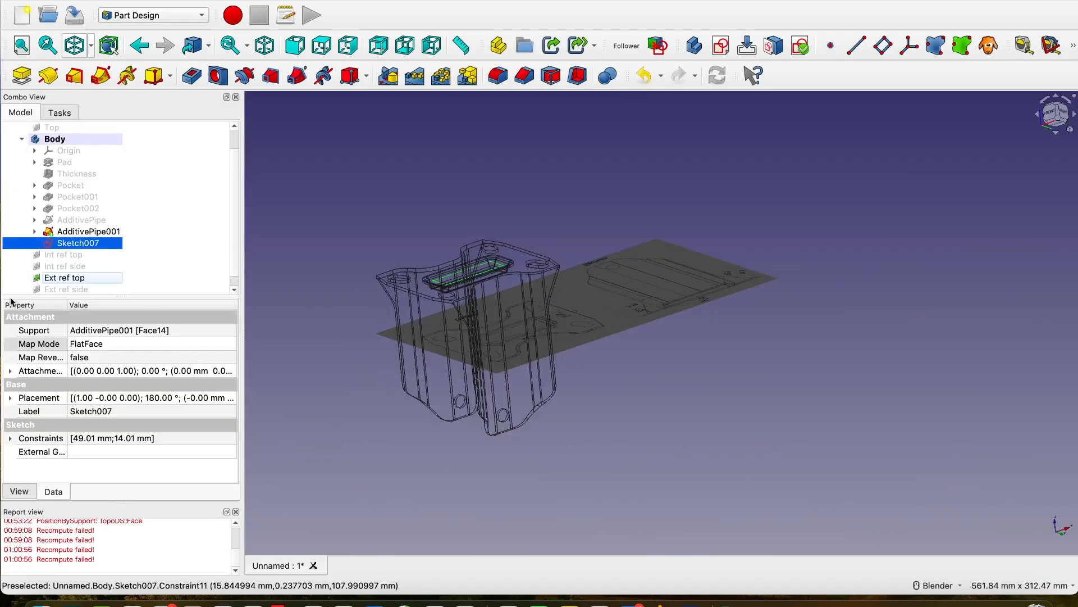
Hide the Ext ref top image and return to an isometric view with the As is display style
left_click(63, 279)
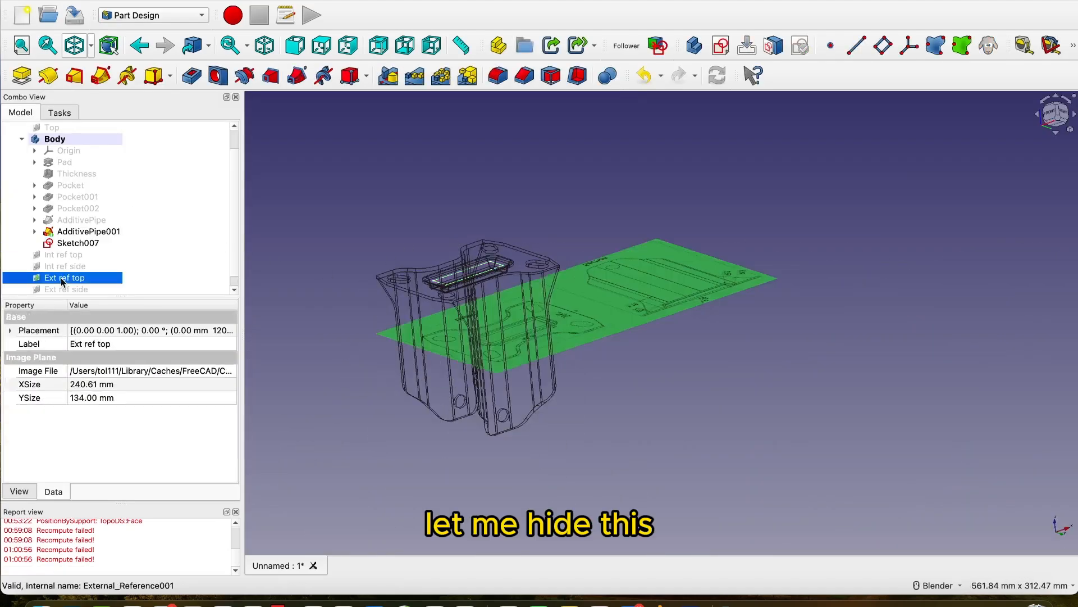
key("space")
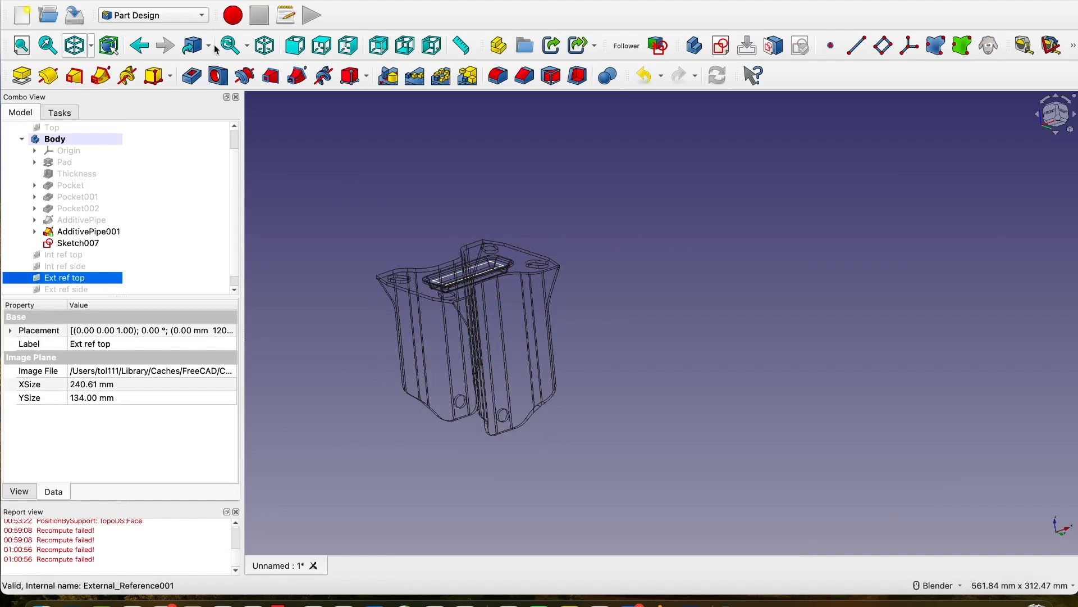
left_click(264, 45)
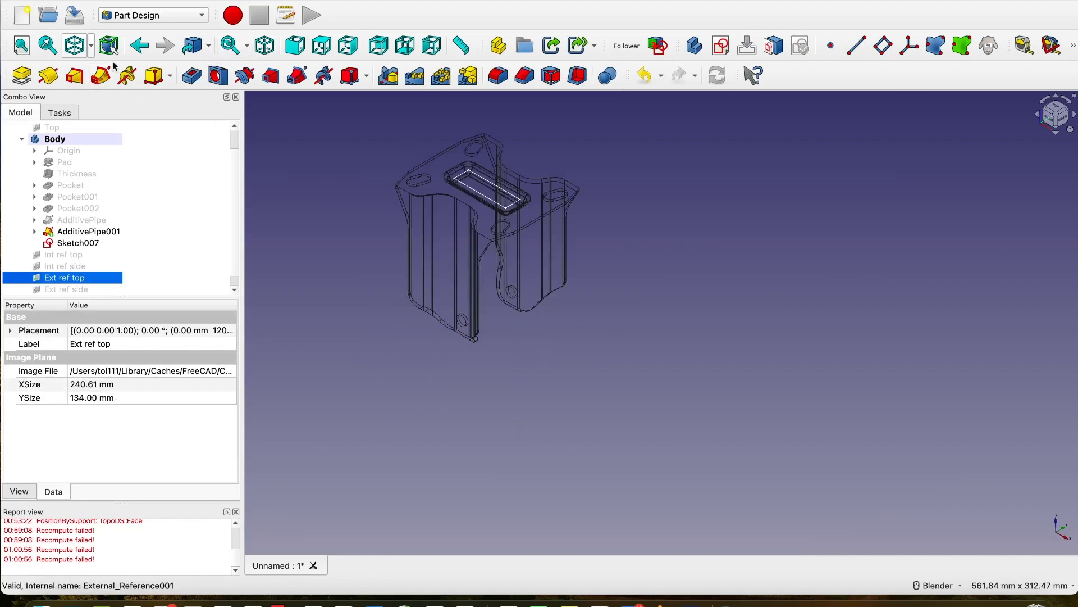
left_click(91, 46)
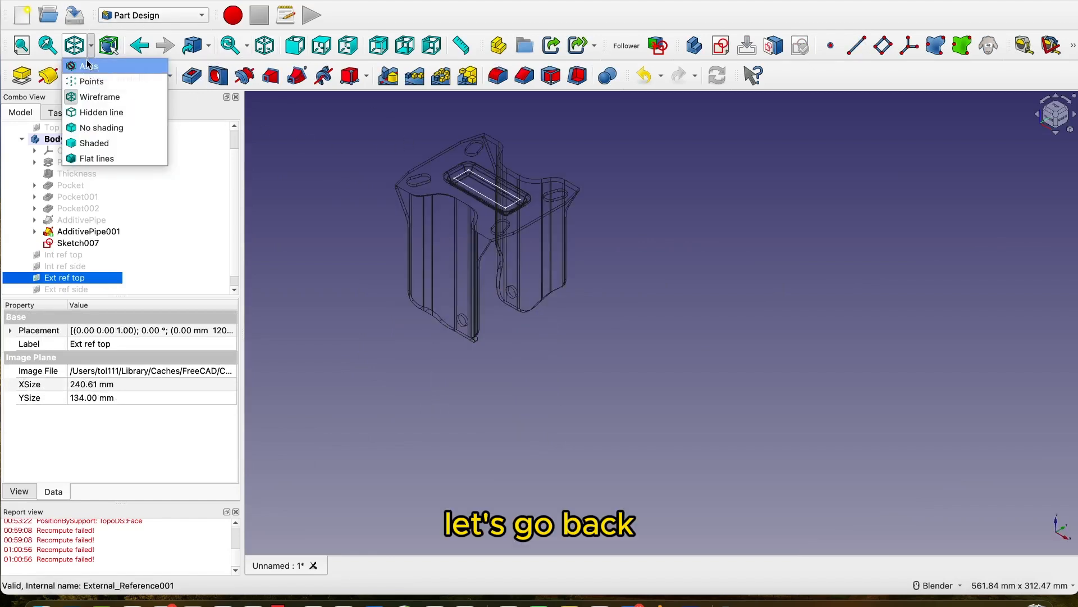
left_click(88, 65)
scroll(462, 170, "up", 8)
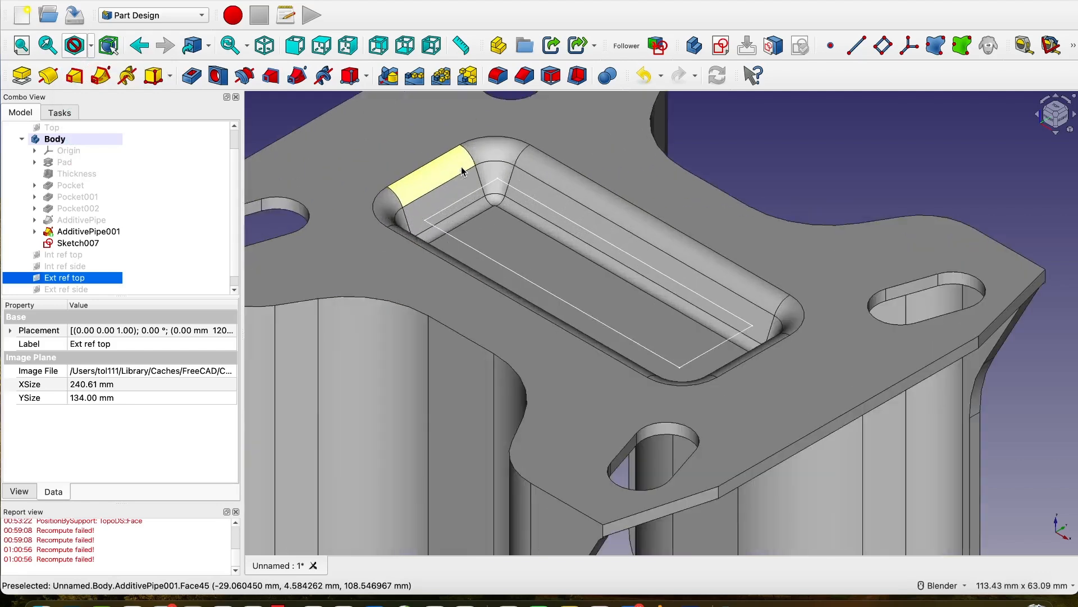
scroll(461, 169, "down", 5)
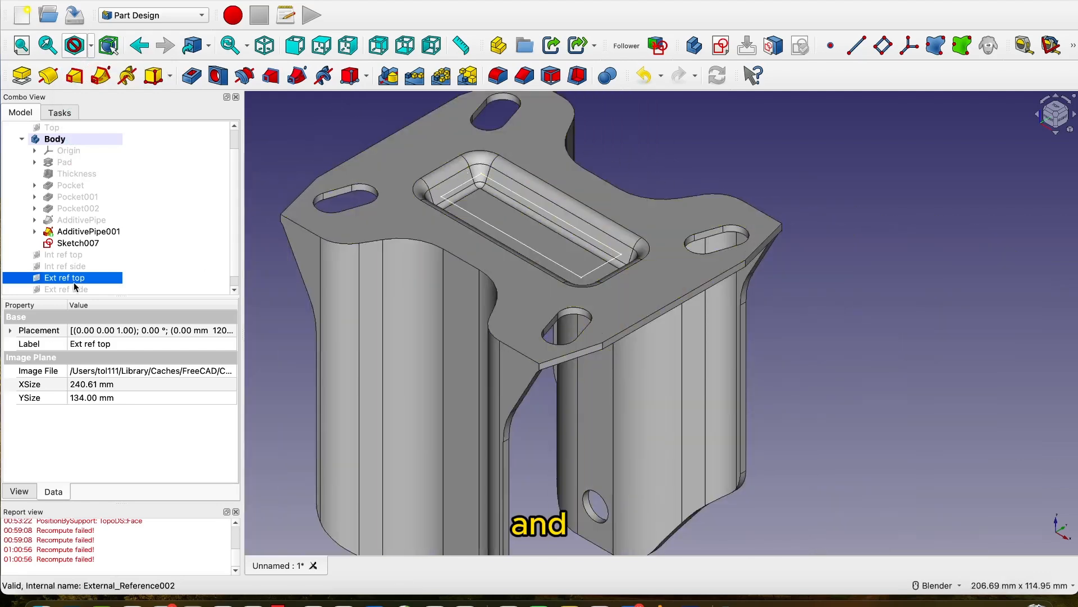
Rename the new rectangle sketch as Ext Path
left_click(77, 242)
right_click(78, 243)
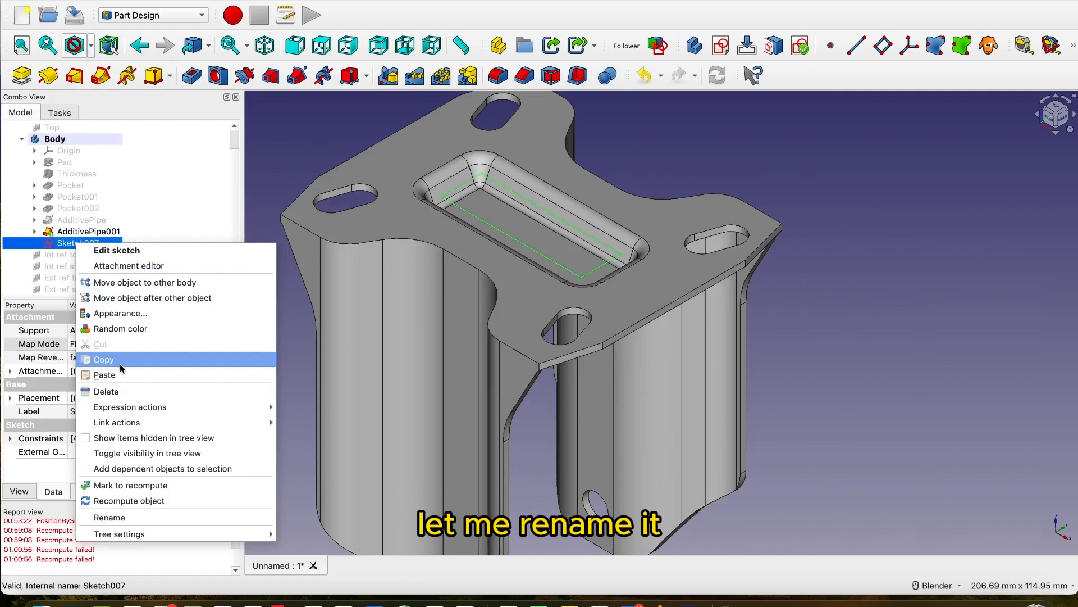
left_click(155, 517)
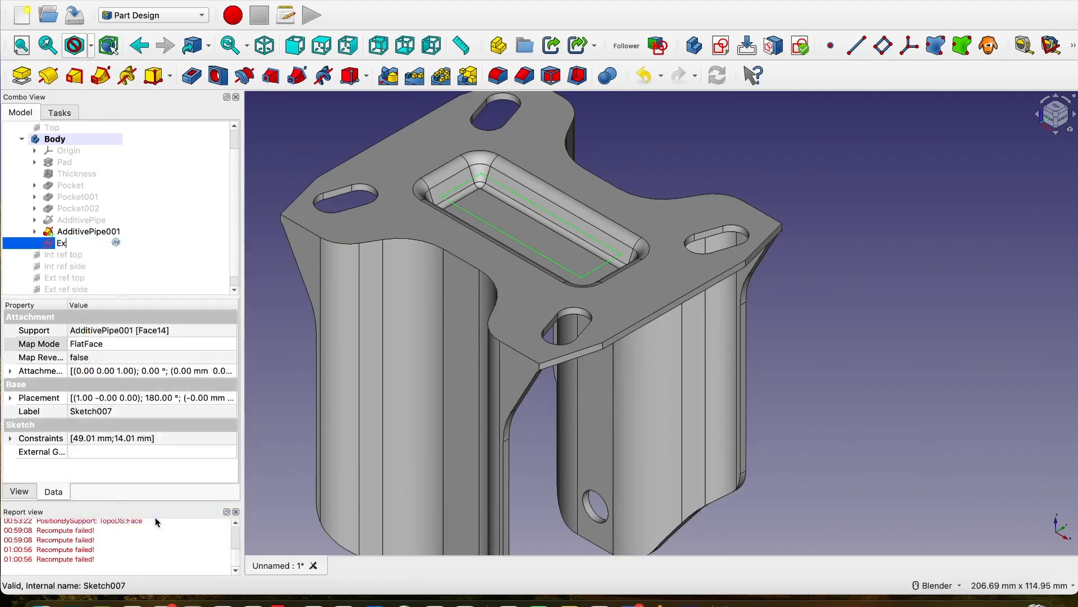
type("Ext Path")
key("Return")
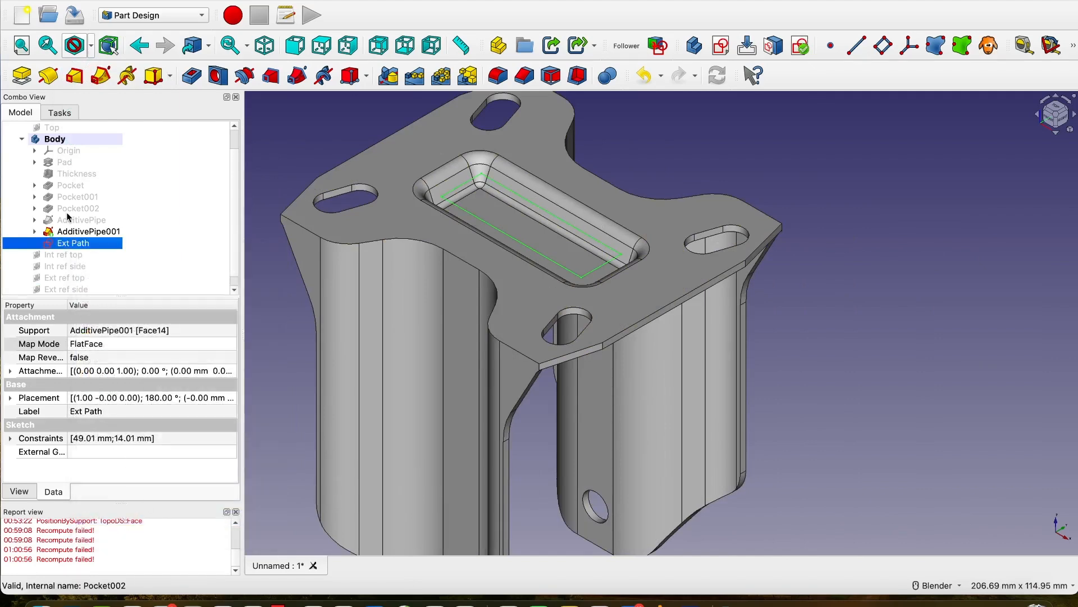
Set the z position of the Ext Path sketch's attachment offset to 7 mm, lowering it beneath the plate
middle_click_drag(639, 368, 629, 345)
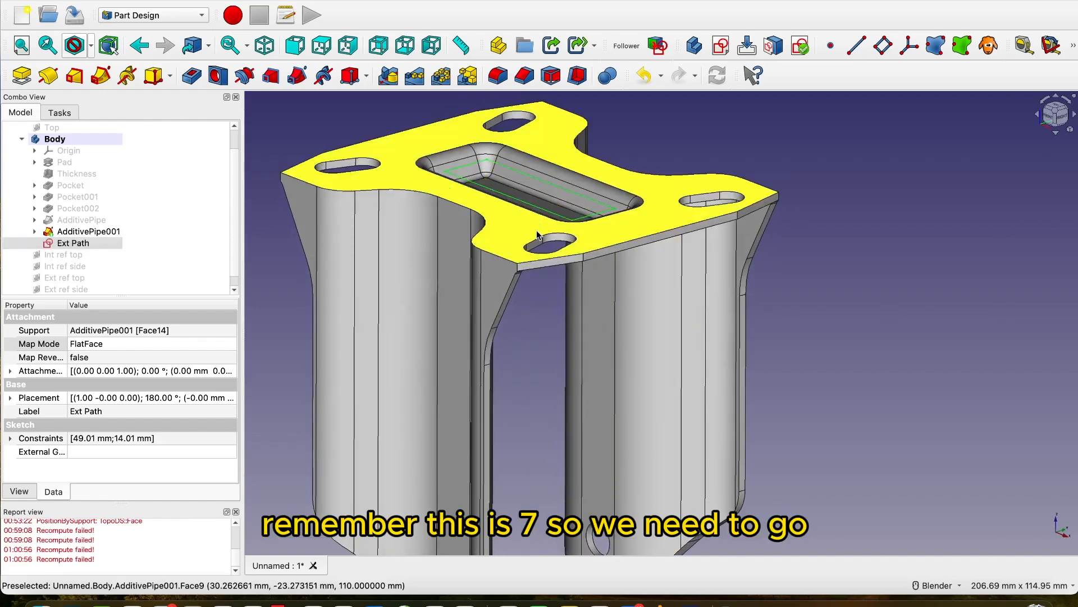
left_click(74, 245)
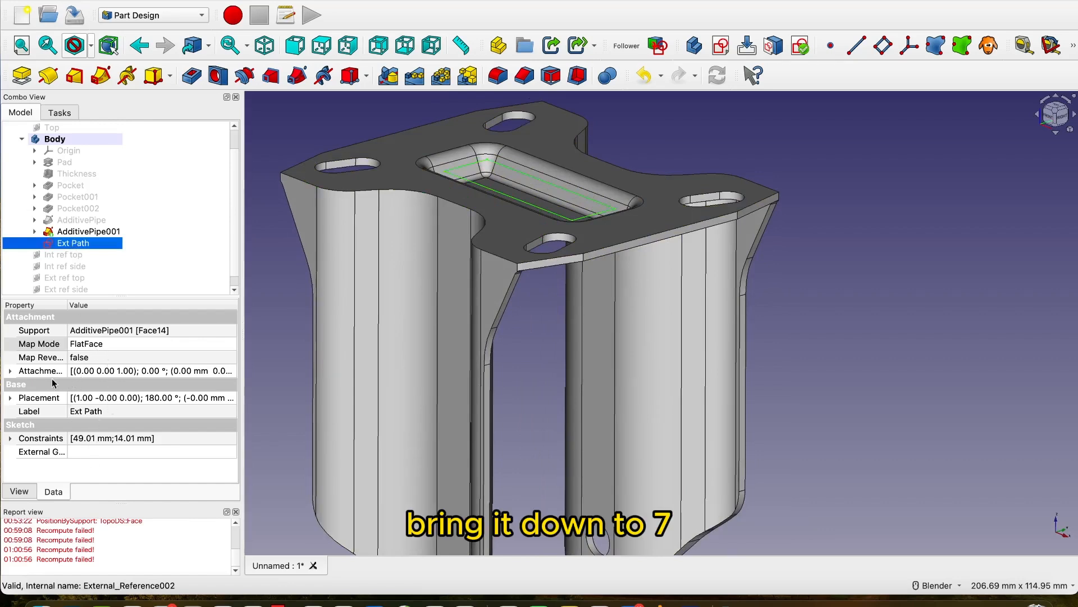
left_click(10, 372)
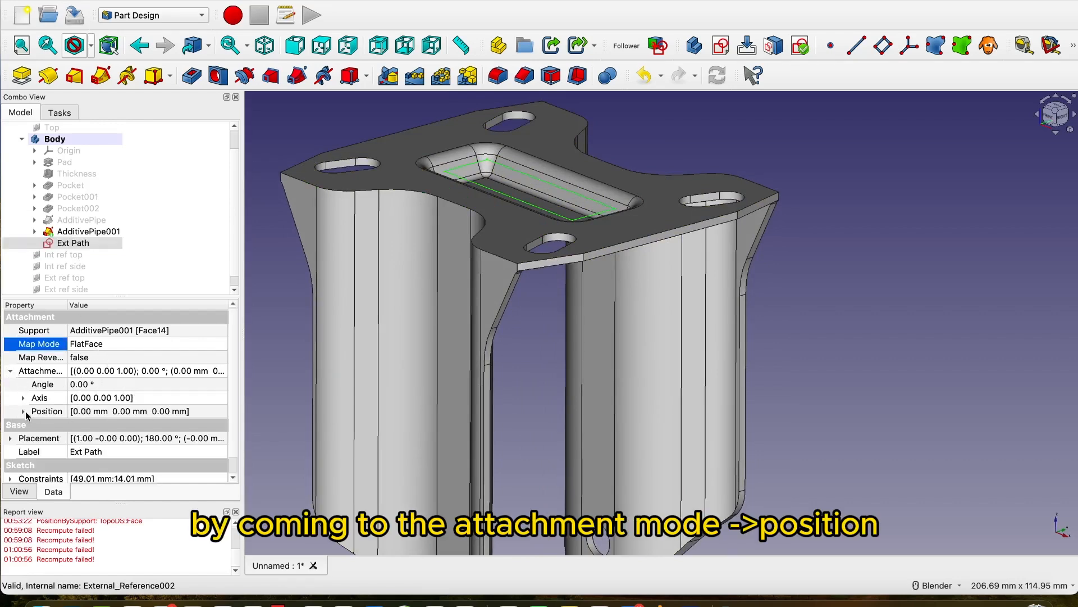
left_click(23, 412)
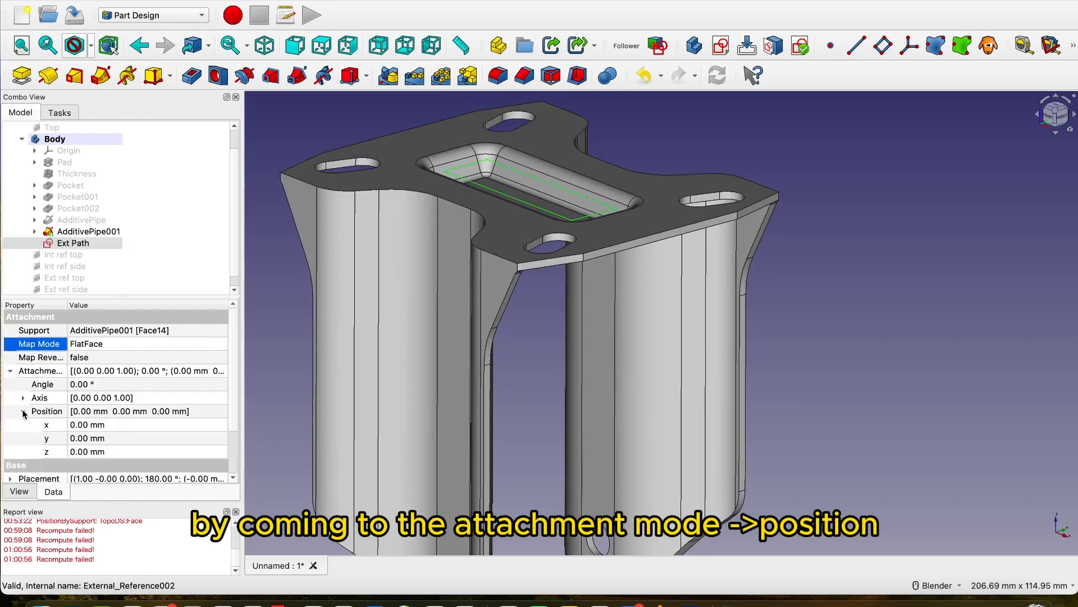
left_click(98, 453)
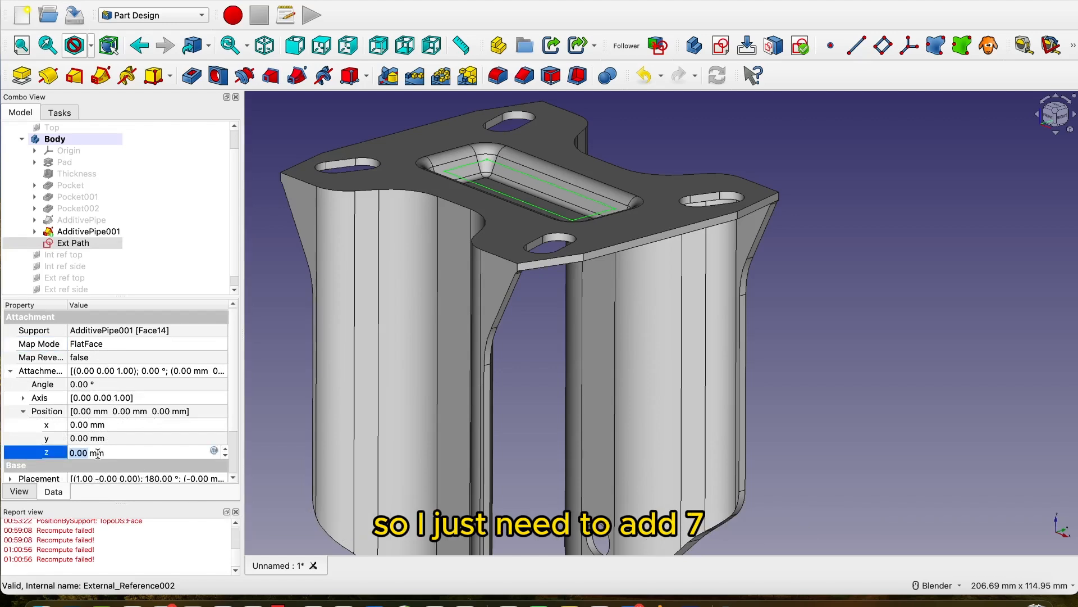
left_click(271, 341)
scroll(537, 279, "down", 4)
middle_click_drag(538, 275, 500, 244)
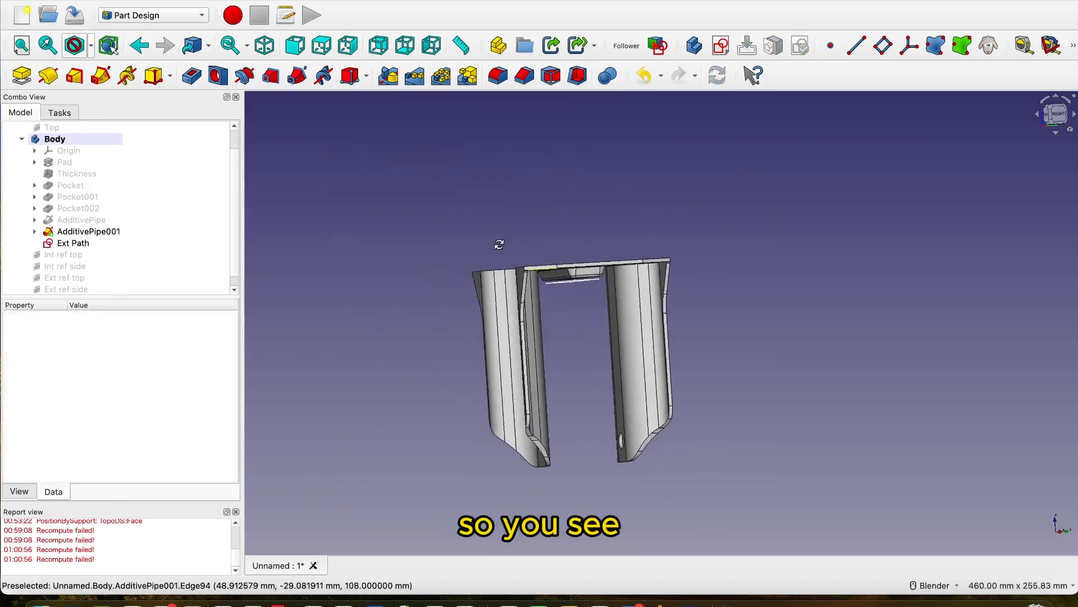
Set the Ext Path sketch's point size to 10 so its vertices stand out
scroll(576, 271, "up", 5)
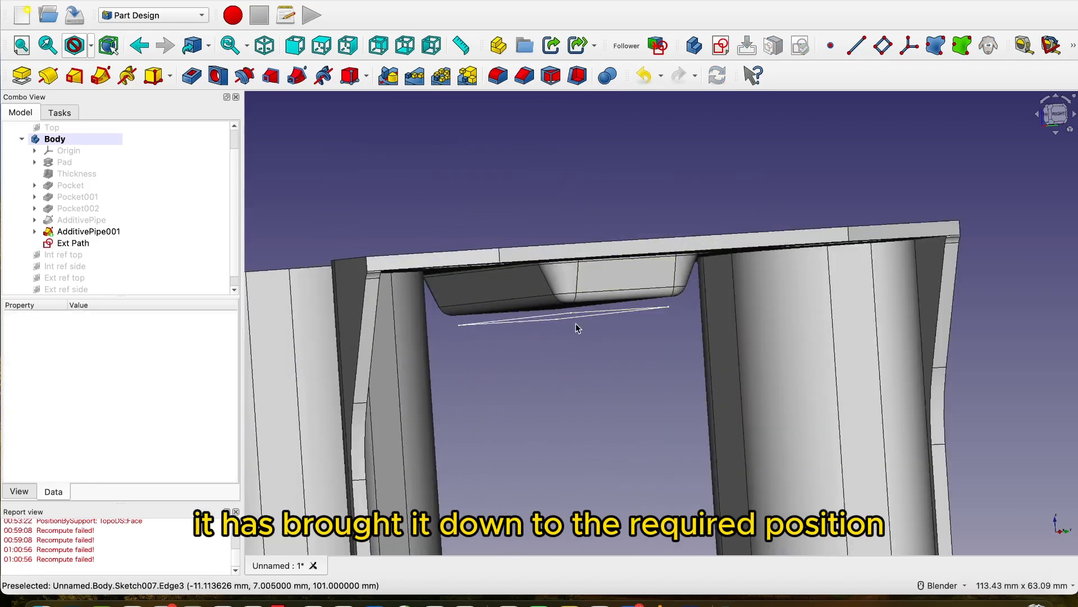
left_click(93, 244)
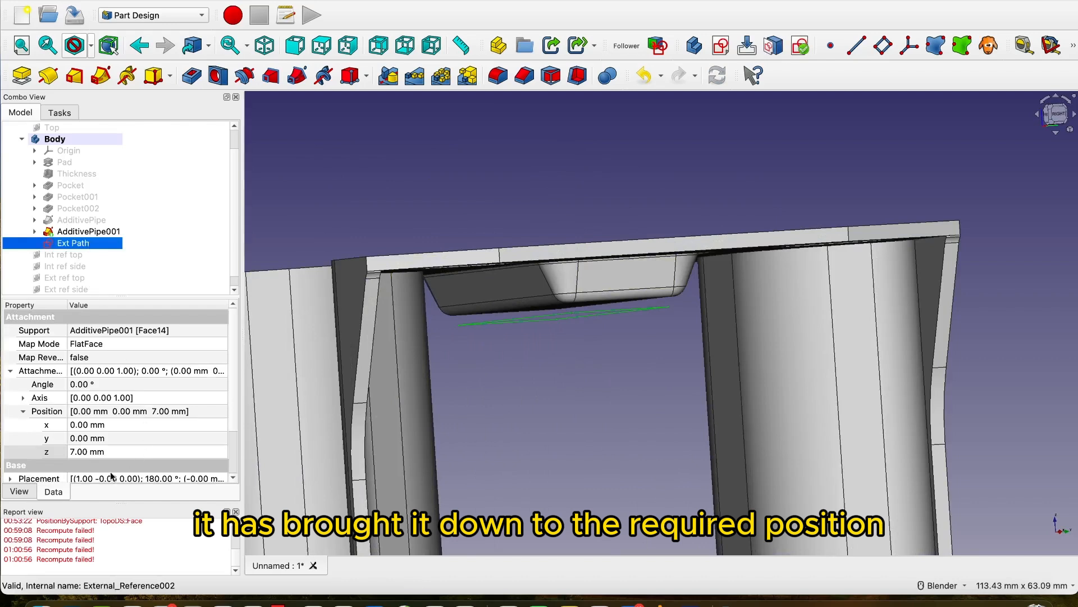
left_click(18, 492)
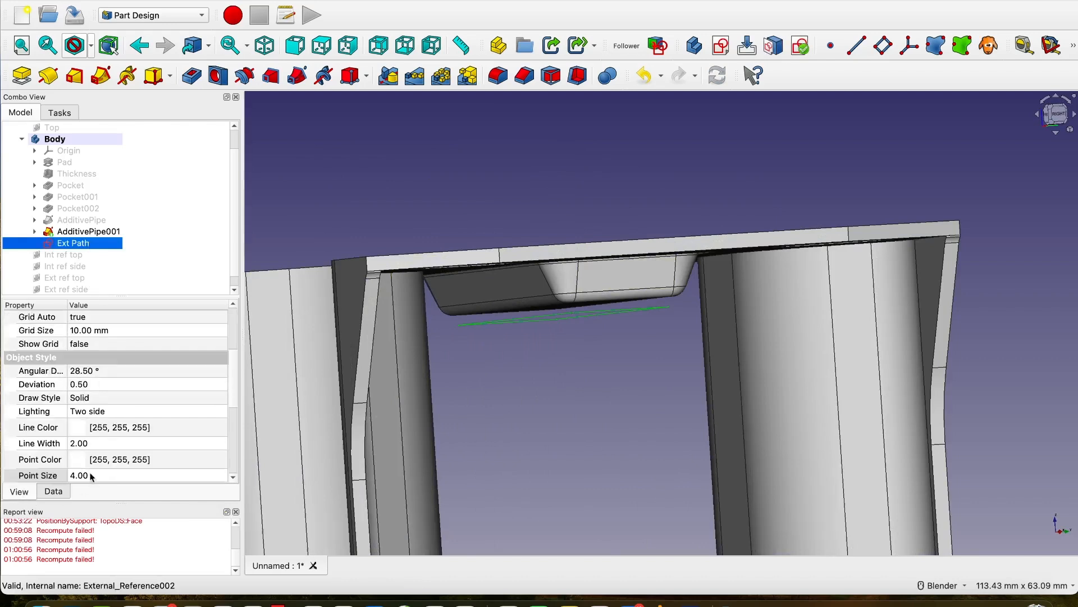
left_click(101, 475)
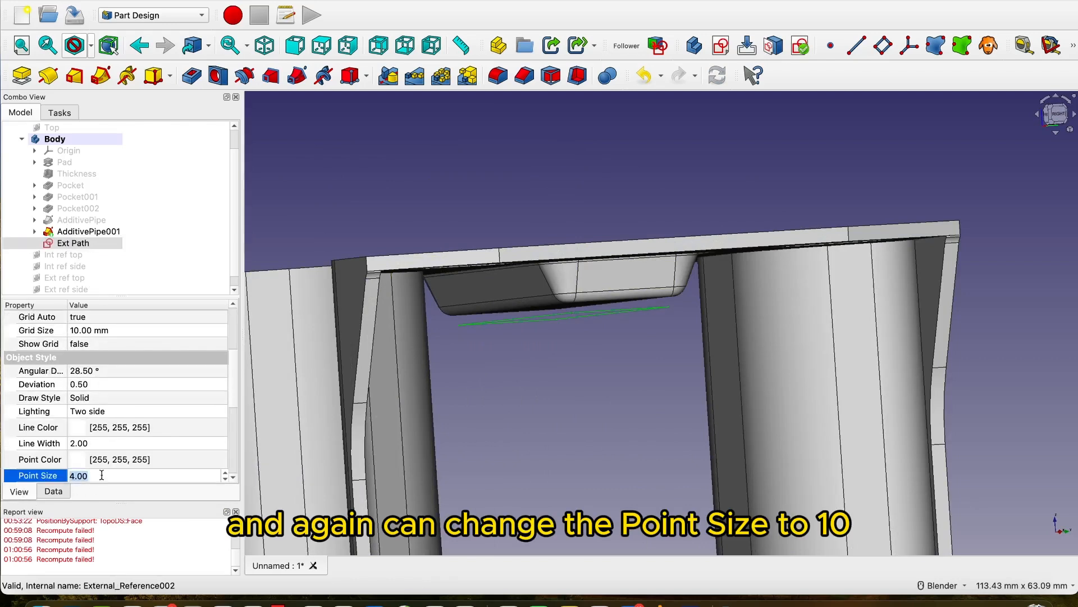
type("10")
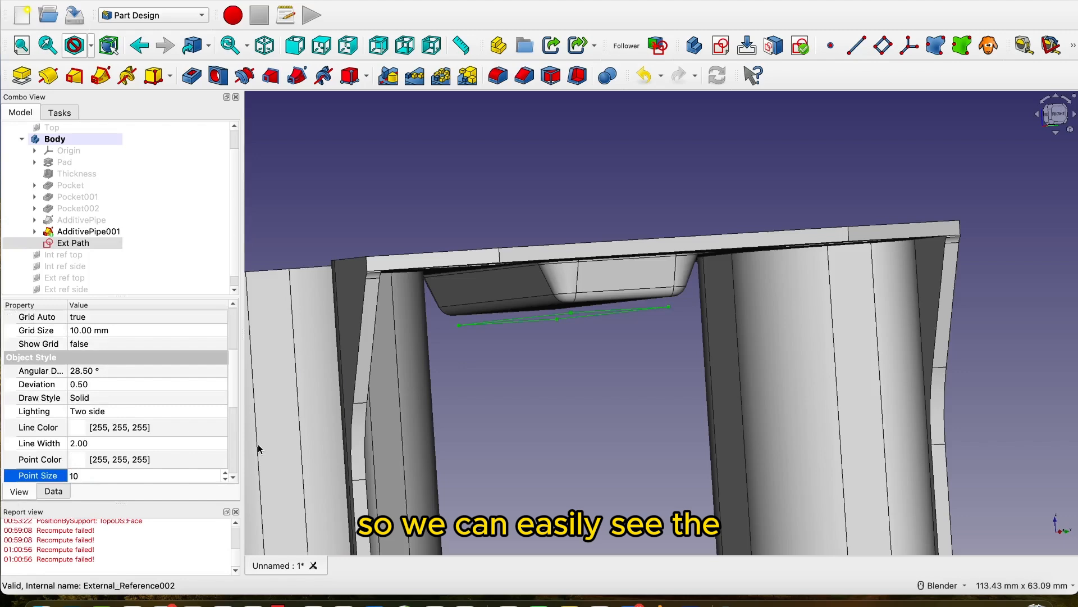
left_click(613, 337)
middle_click_drag(613, 337, 632, 348)
scroll(551, 307, "up", 4)
scroll(550, 328, "down", 5)
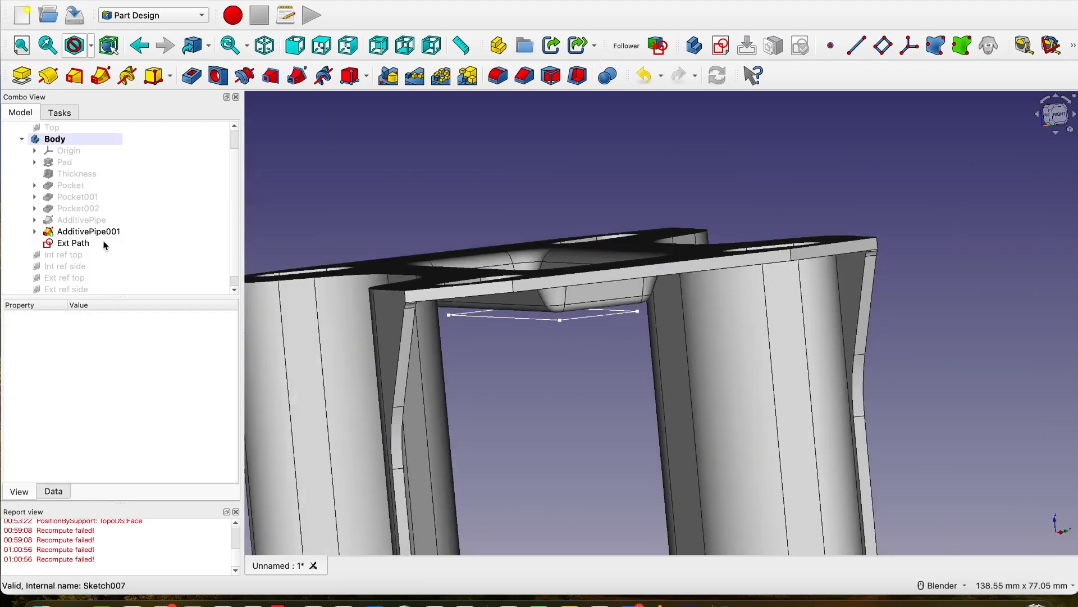
scroll(339, 200, "down", 3)
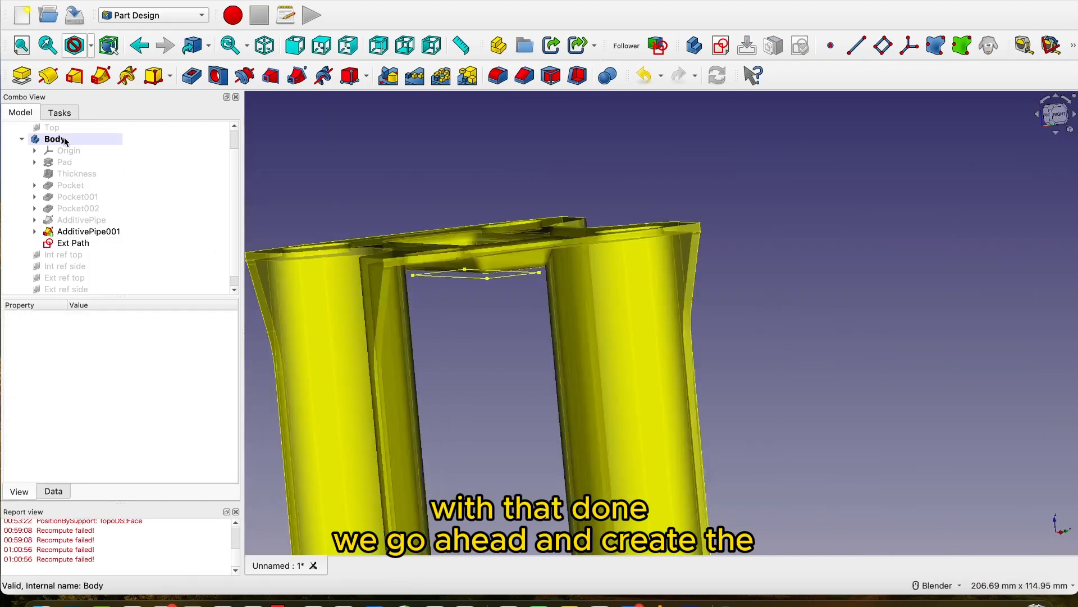
Create a new empty sketch on the XZ plane of the body and close it
left_click(66, 140)
left_click(494, 333)
left_click(62, 139)
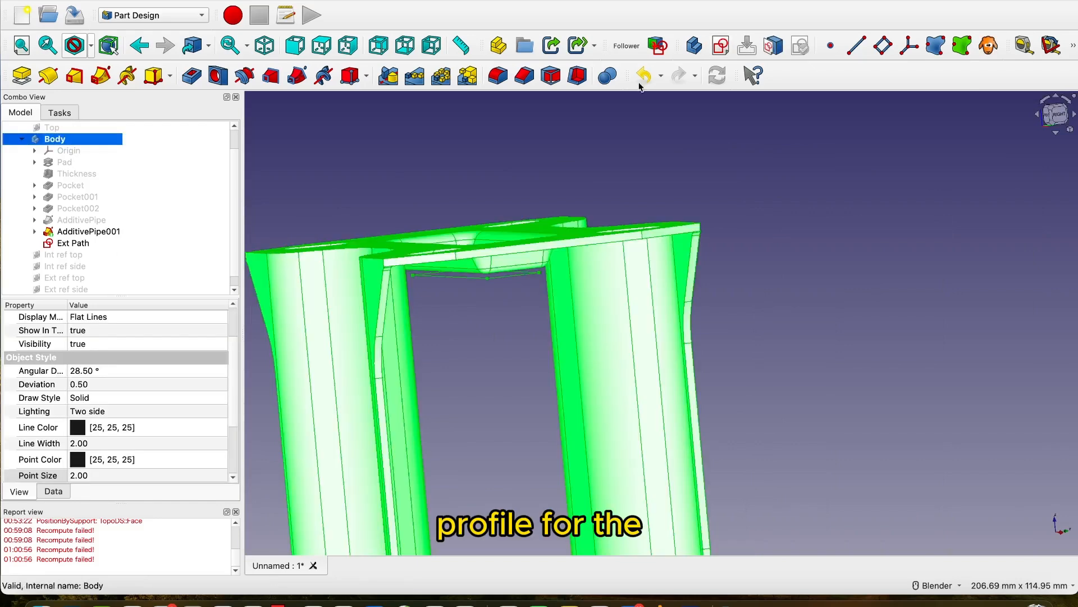
left_click(496, 316)
left_click(54, 139)
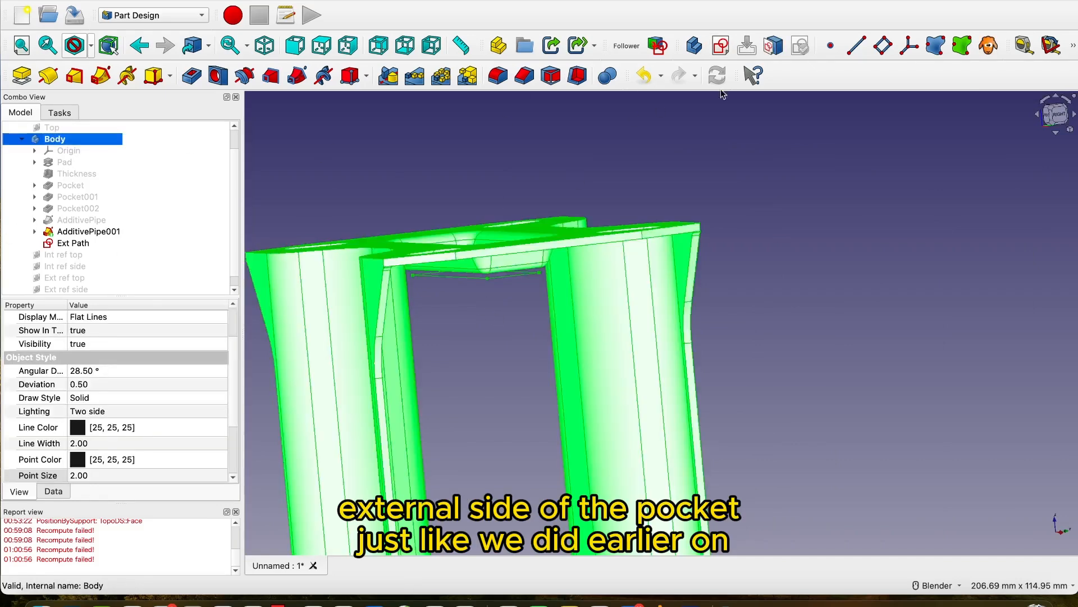
left_click(722, 47)
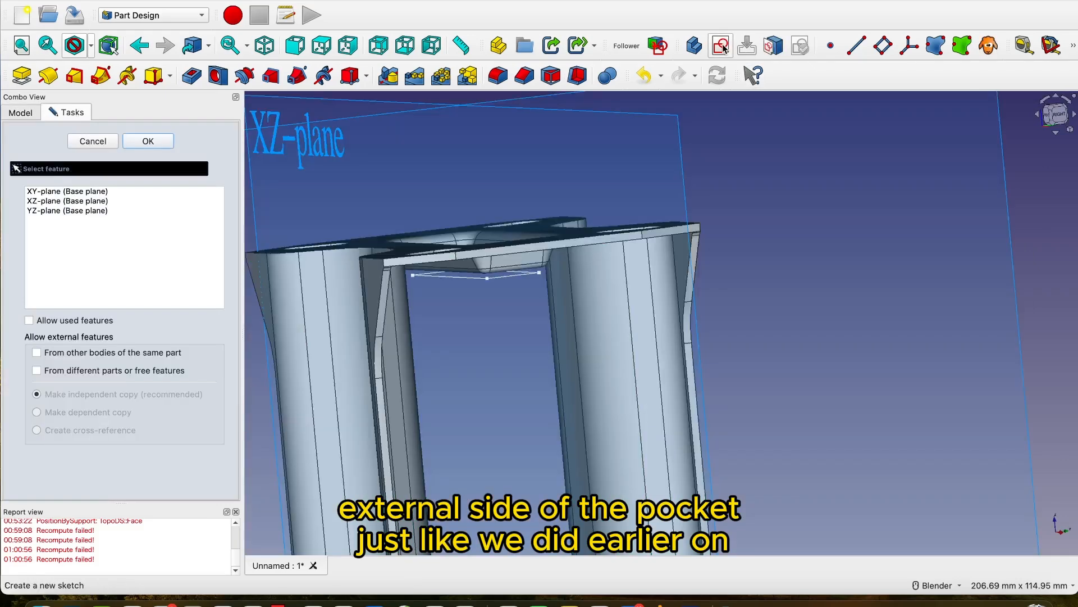
scroll(594, 239, "down", 7)
middle_click_drag(597, 257, 732, 341)
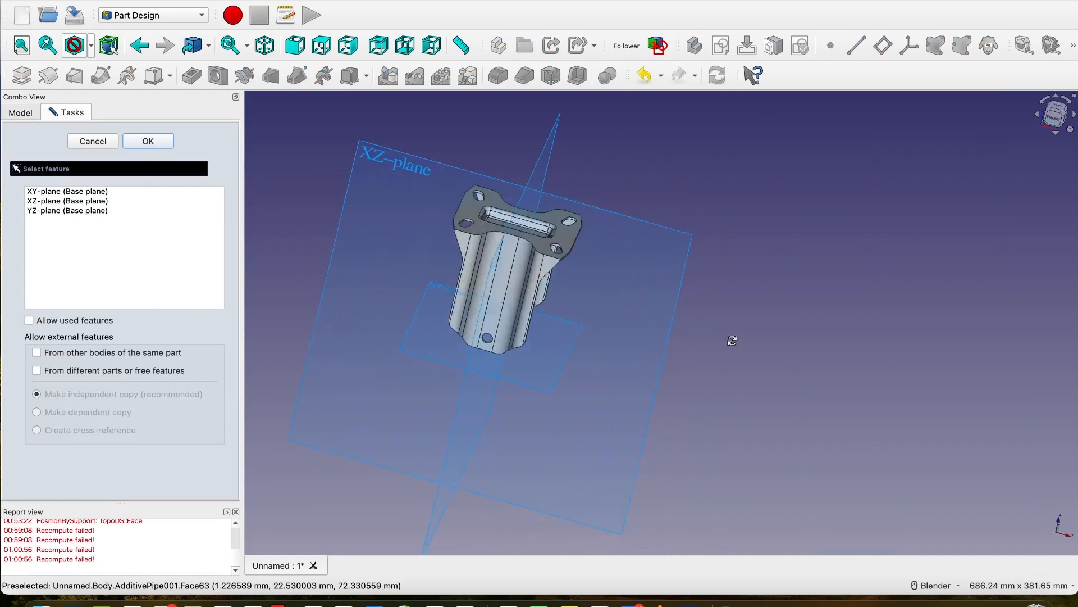
left_click(394, 165)
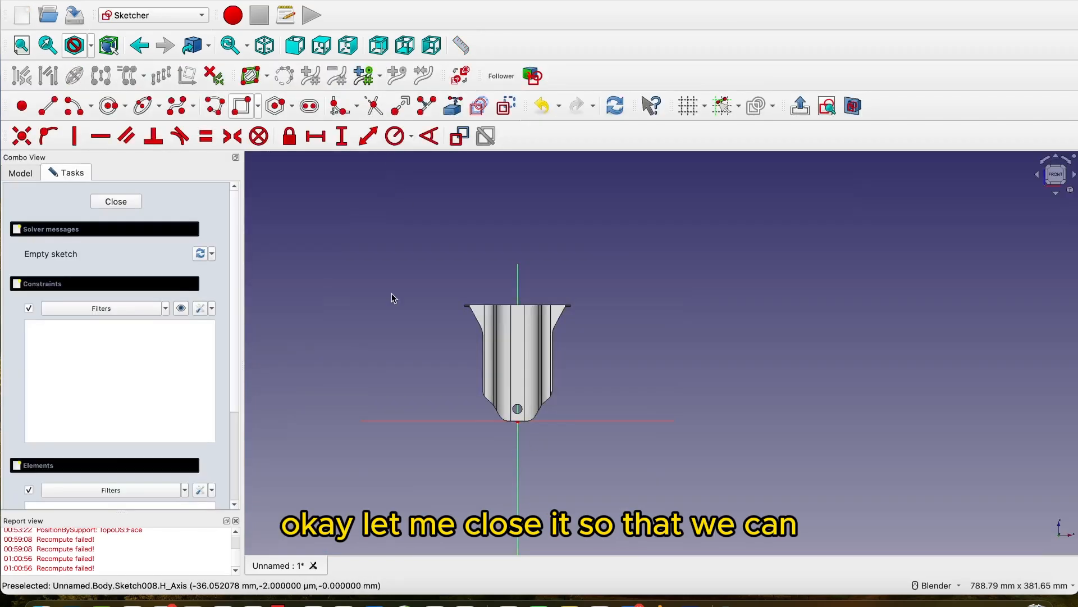
left_click(116, 202)
Show the Ext ref side reference image beside the bracket
scroll(79, 275, "down", 1)
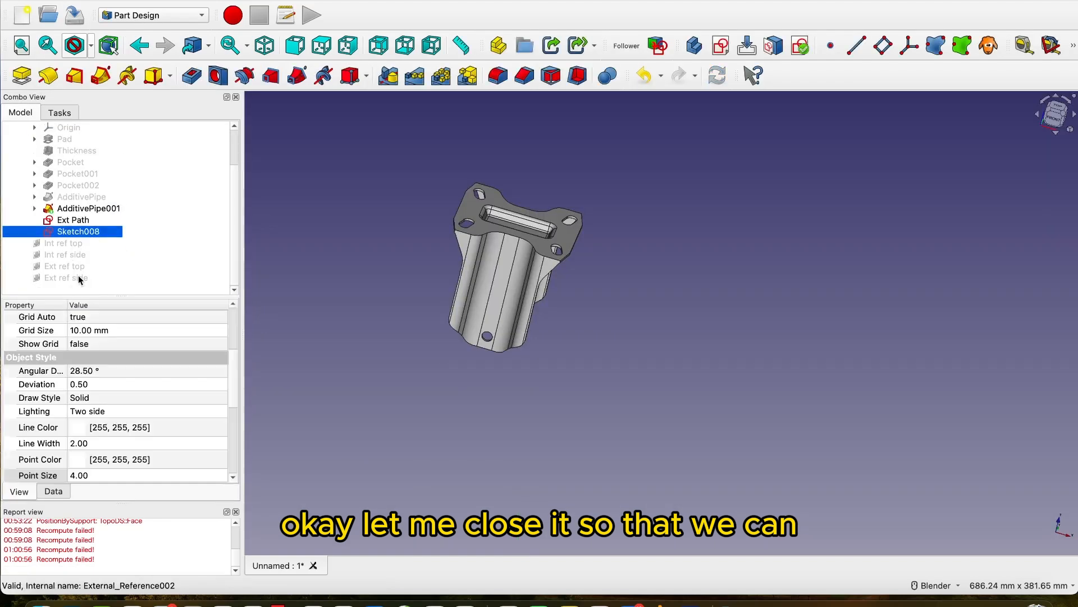
left_click(79, 277)
key("space")
left_click(471, 396)
middle_click_drag(471, 397, 626, 423, "shift")
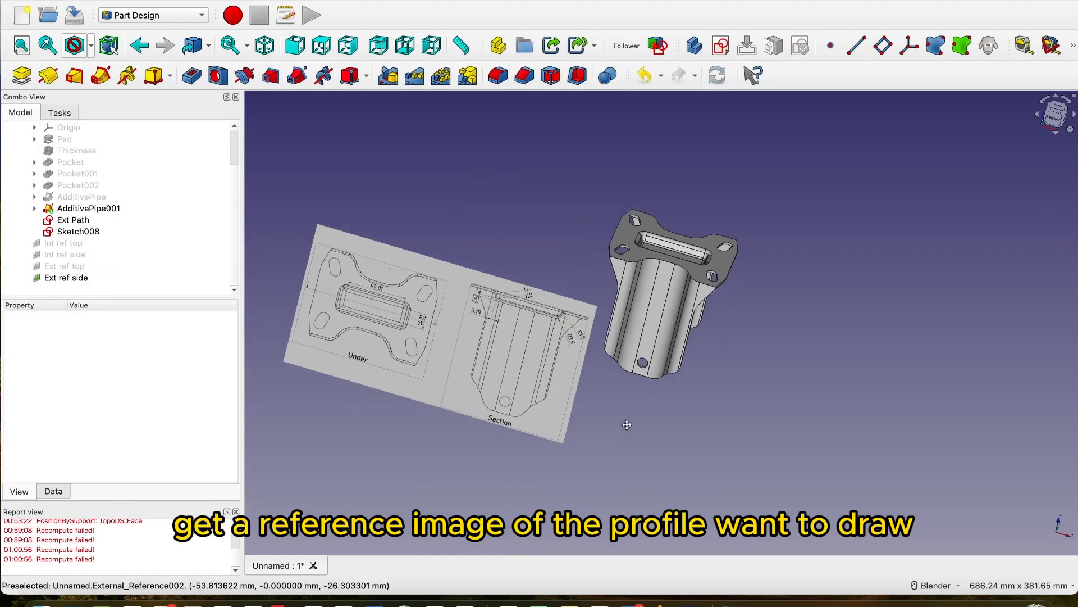
Rename the new XZ-plane sketch as Ext Profile
left_click(76, 232)
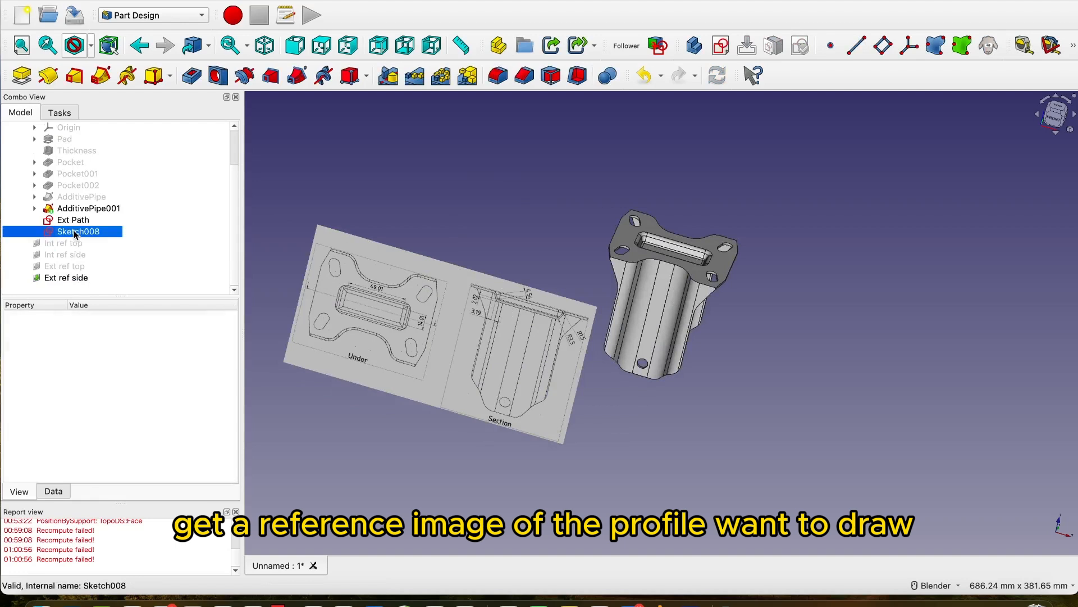
right_click(76, 232)
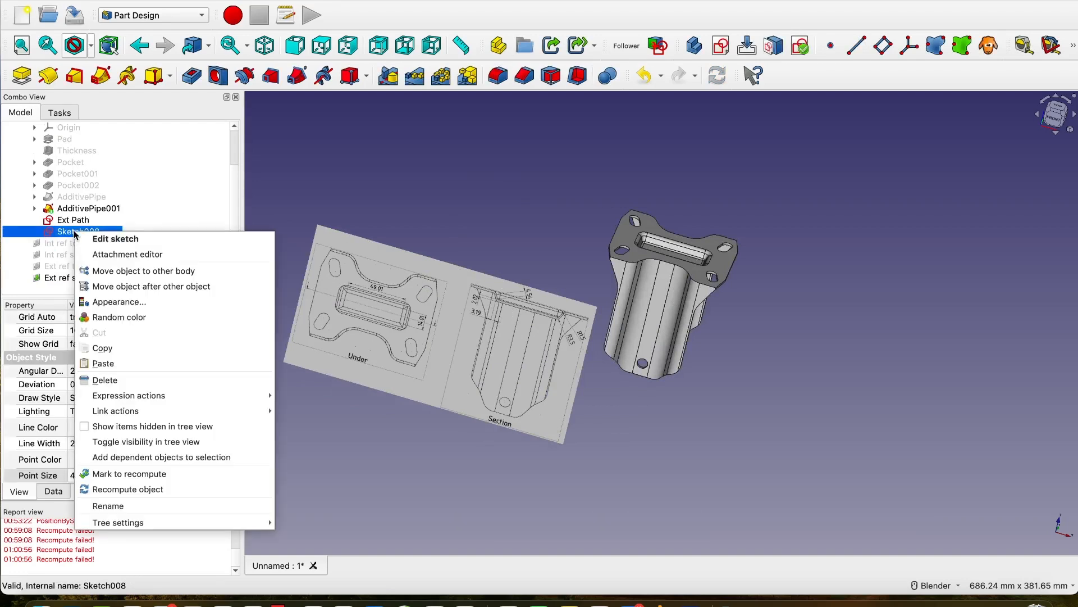
left_click(124, 505)
type("Ext Profile")
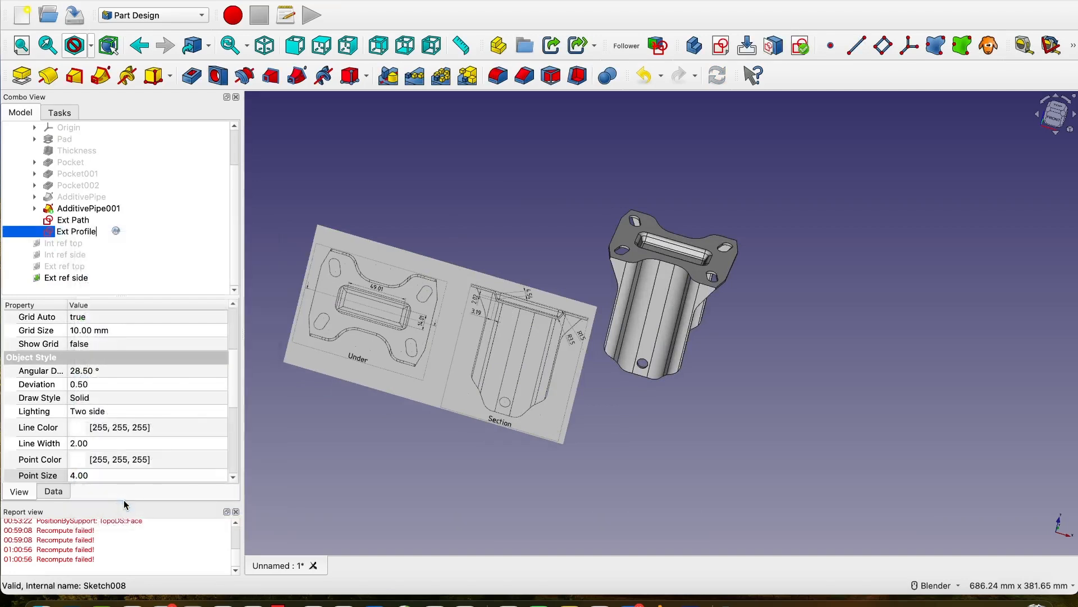
key("Return")
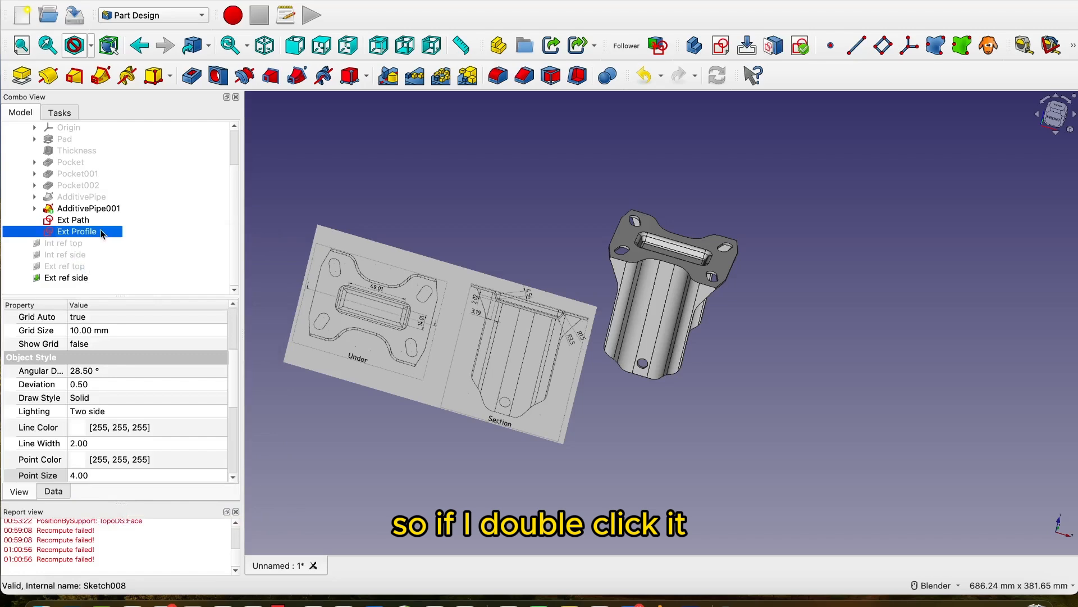
Open the Ext Profile sketch for editing, with the Wireframe display style and the section view on
double_click(95, 232)
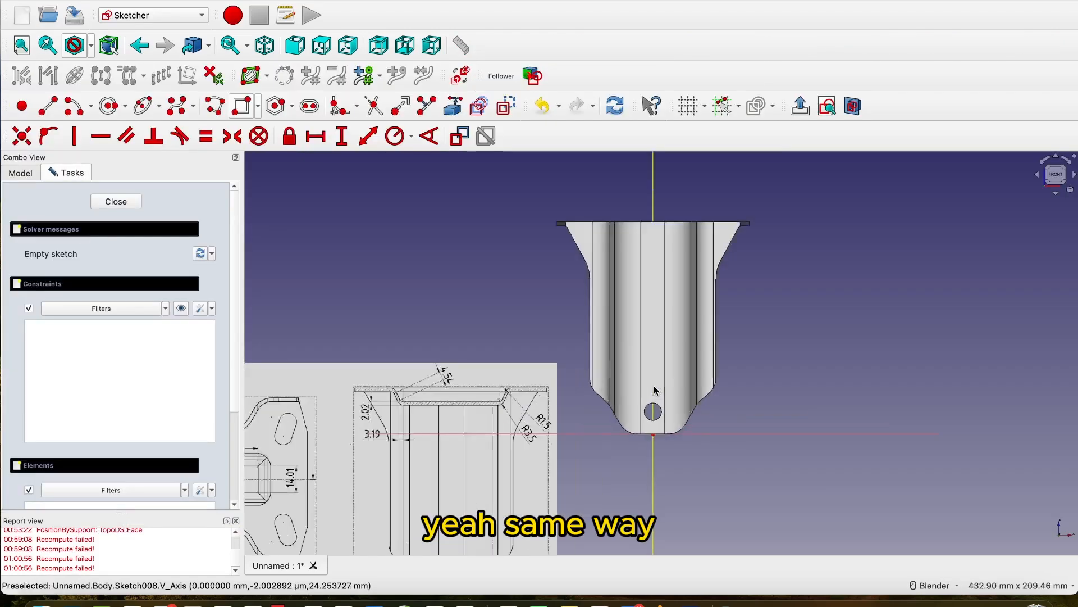
left_click(91, 46)
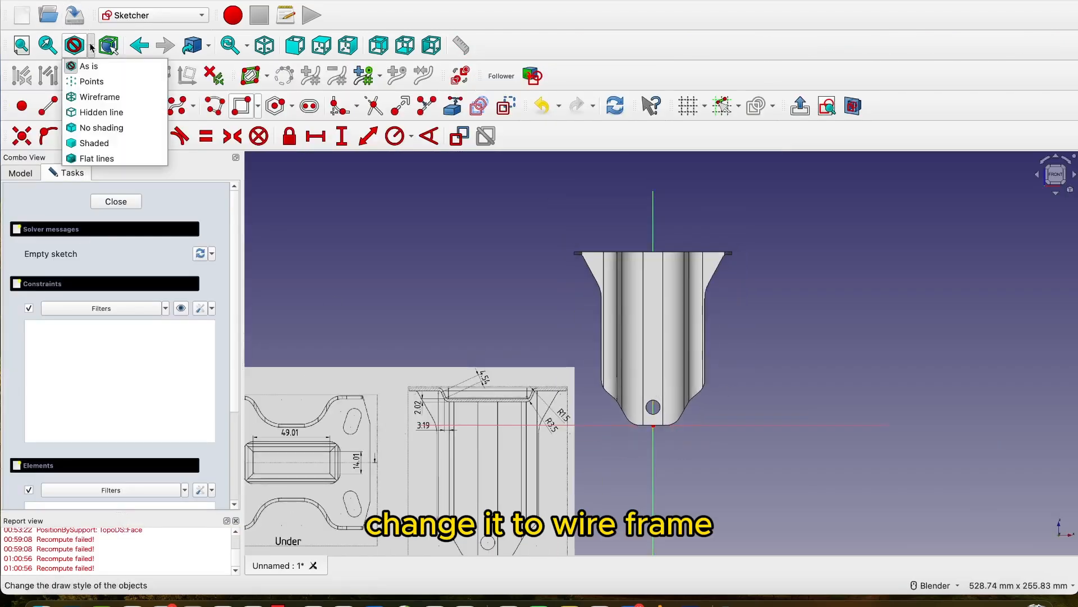
left_click(101, 97)
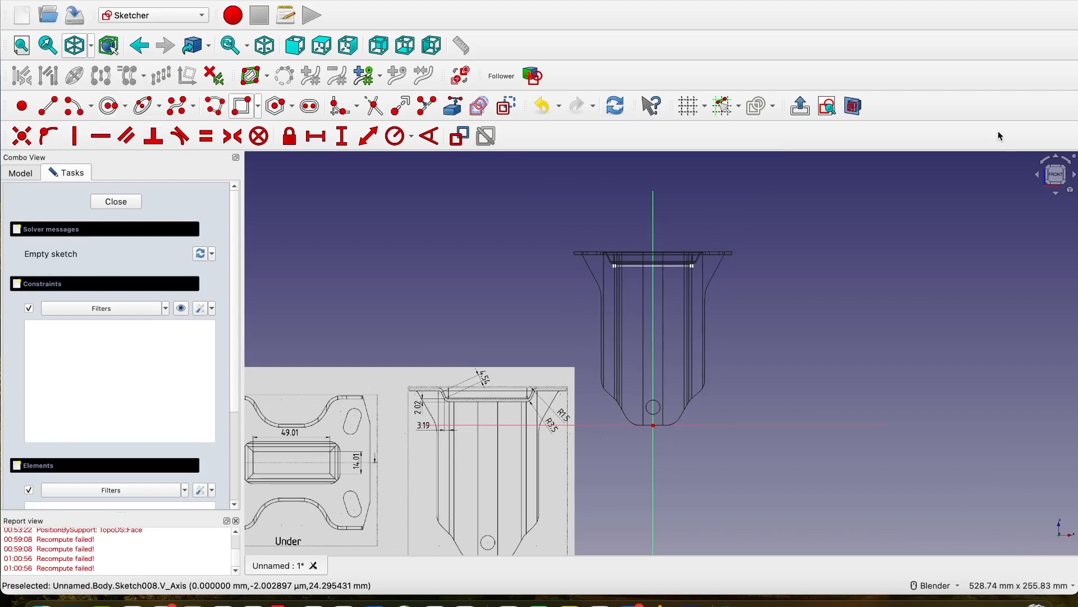
left_click(851, 106)
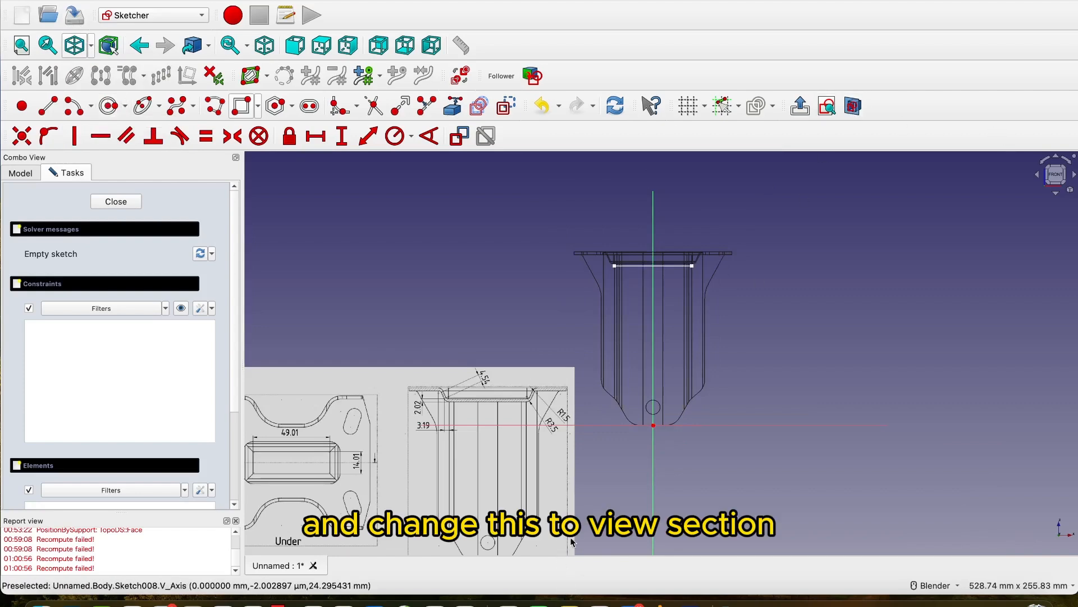
Sketch an arc of about 8 mm radius from the origin up to the left, following the pocket's corner profile
scroll(618, 465, "up", 5)
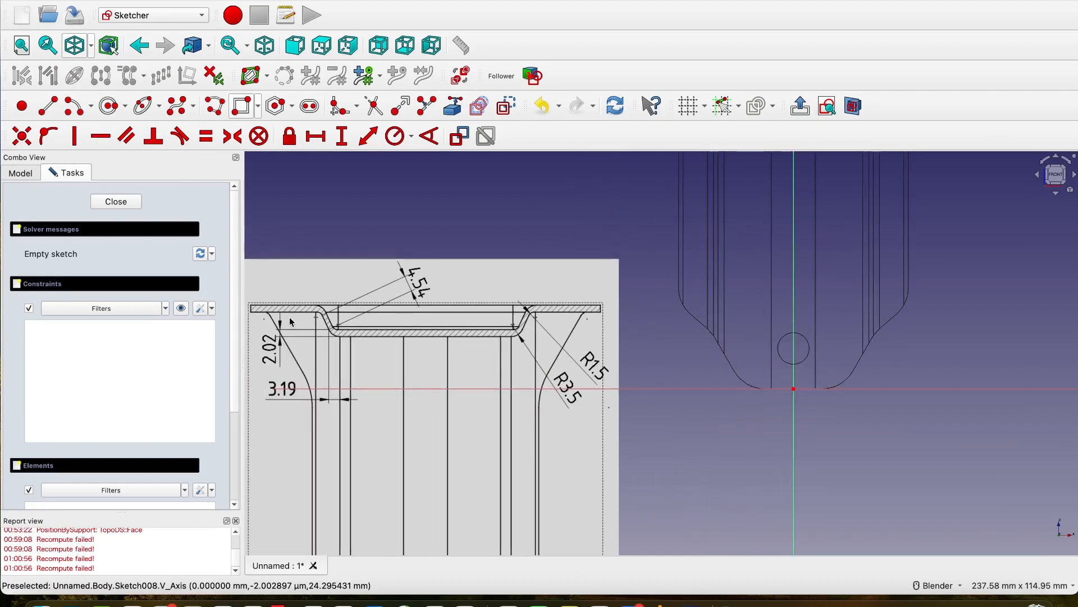
scroll(290, 321, "up", 5)
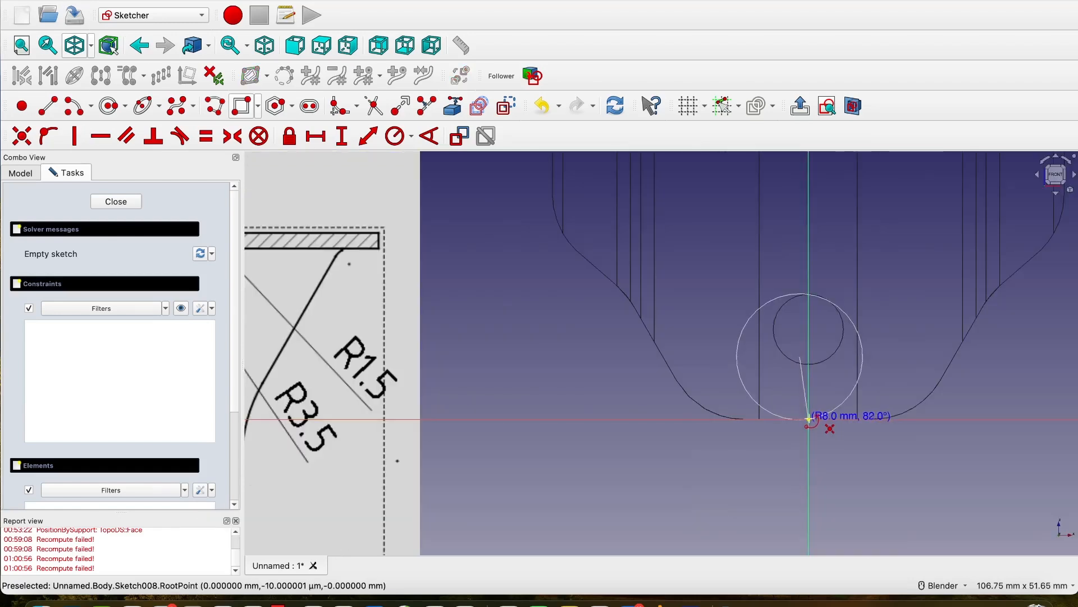
left_click(809, 419)
left_click(683, 368)
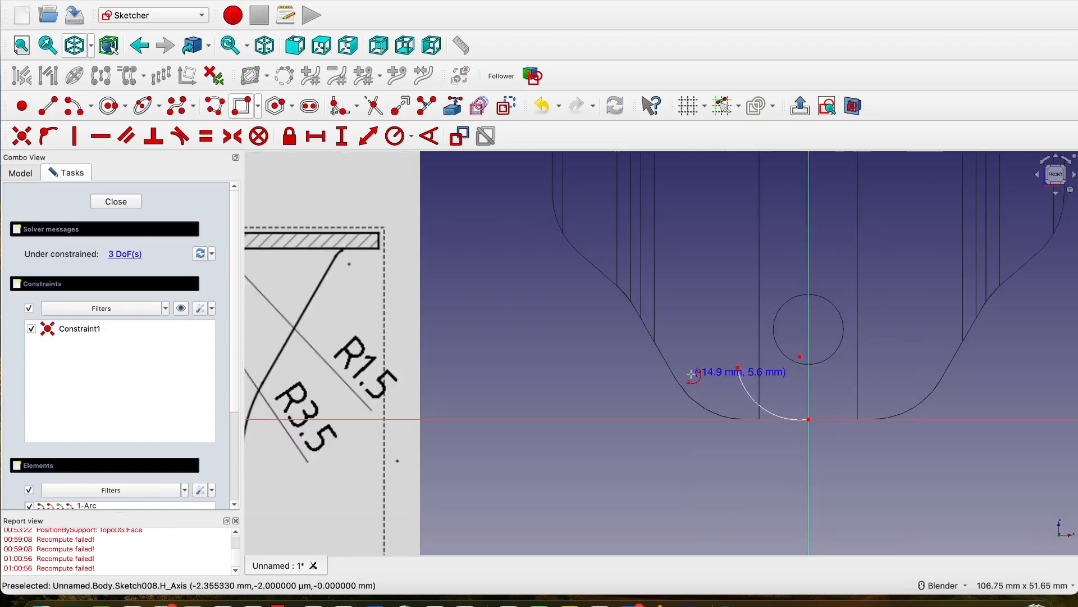
Constrain the horizontal distance between the arc's two endpoints to 3.19 mm
scroll(686, 371, "down", 5)
scroll(672, 369, "down", 4)
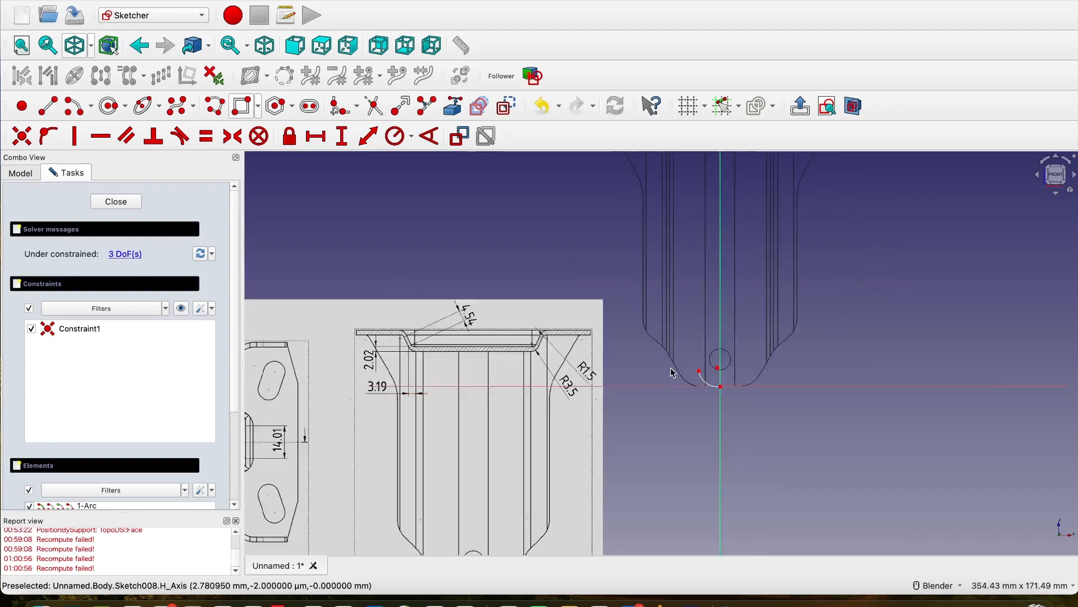
scroll(434, 371, "up", 5)
scroll(645, 385, "down", 4)
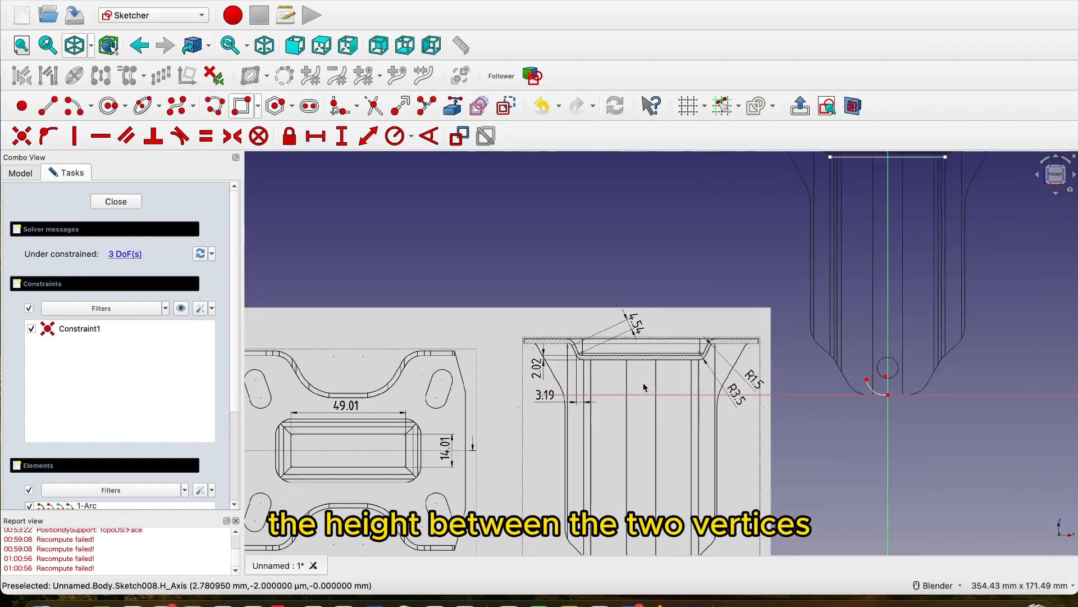
middle_click_drag(716, 417, 499, 396, "shift")
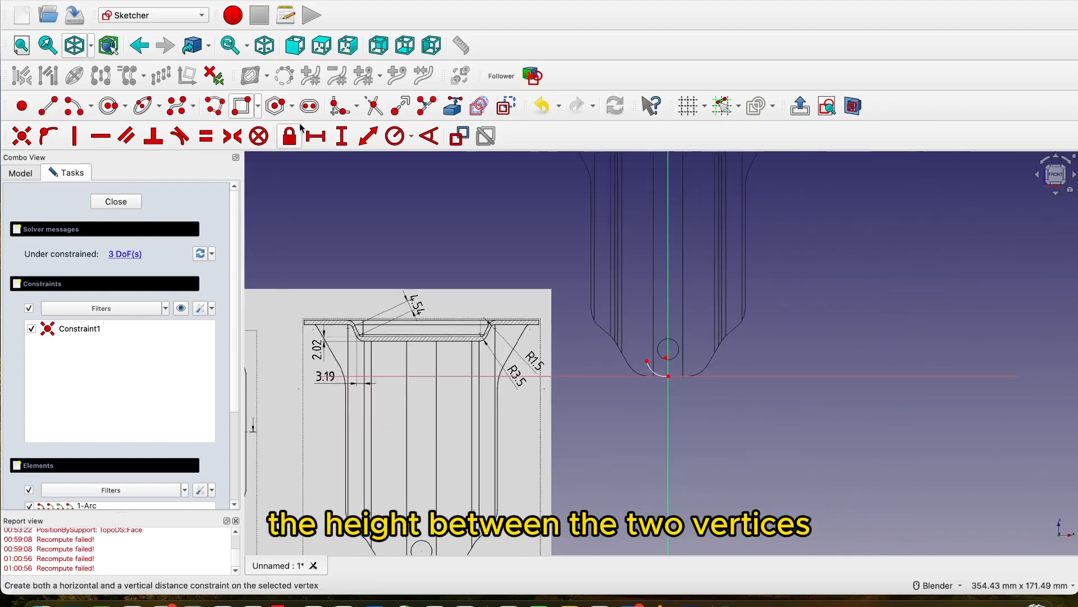
left_click(343, 135)
left_click(316, 135)
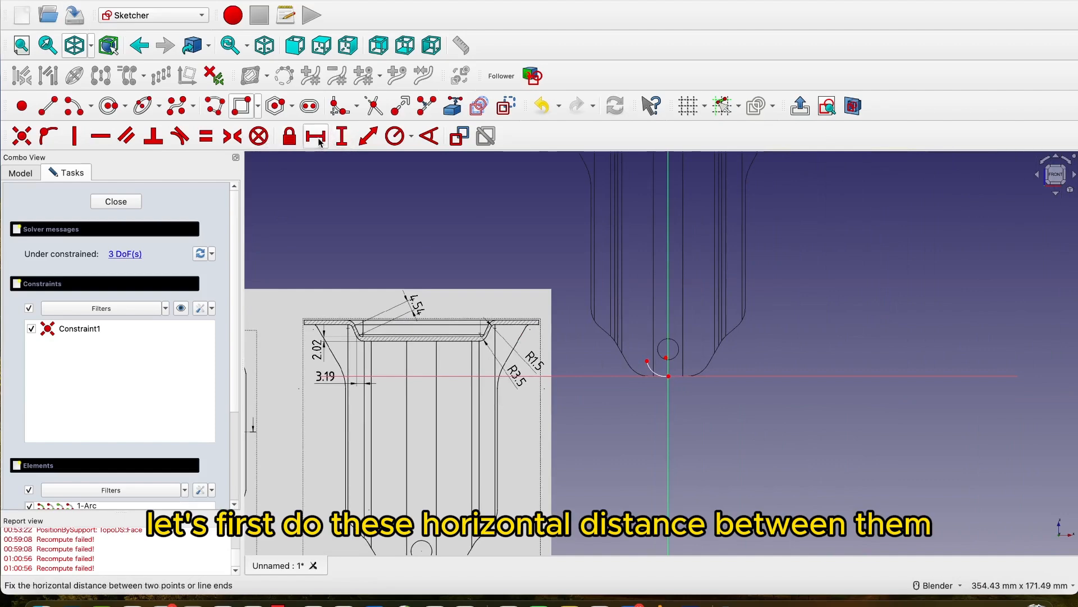
scroll(677, 370, "up", 3)
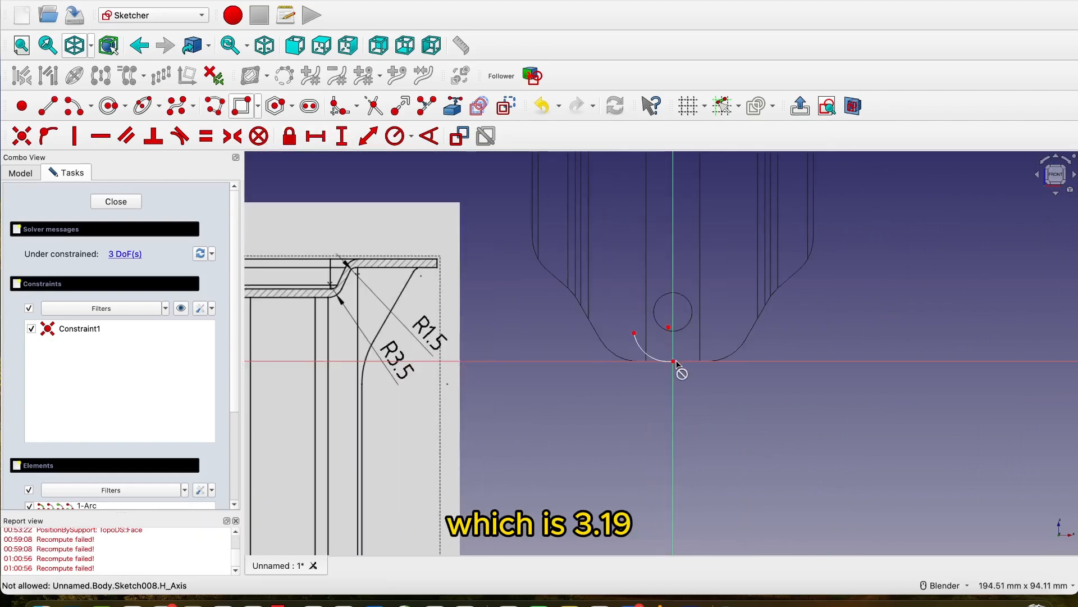
left_click(675, 362)
left_click(634, 333)
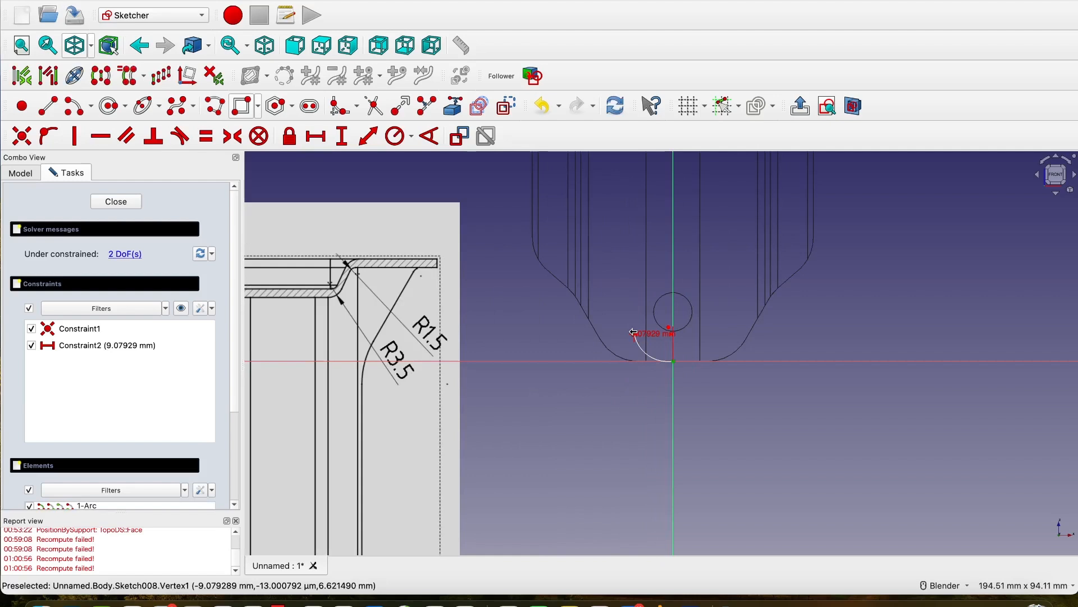
type("3.19")
key("Return")
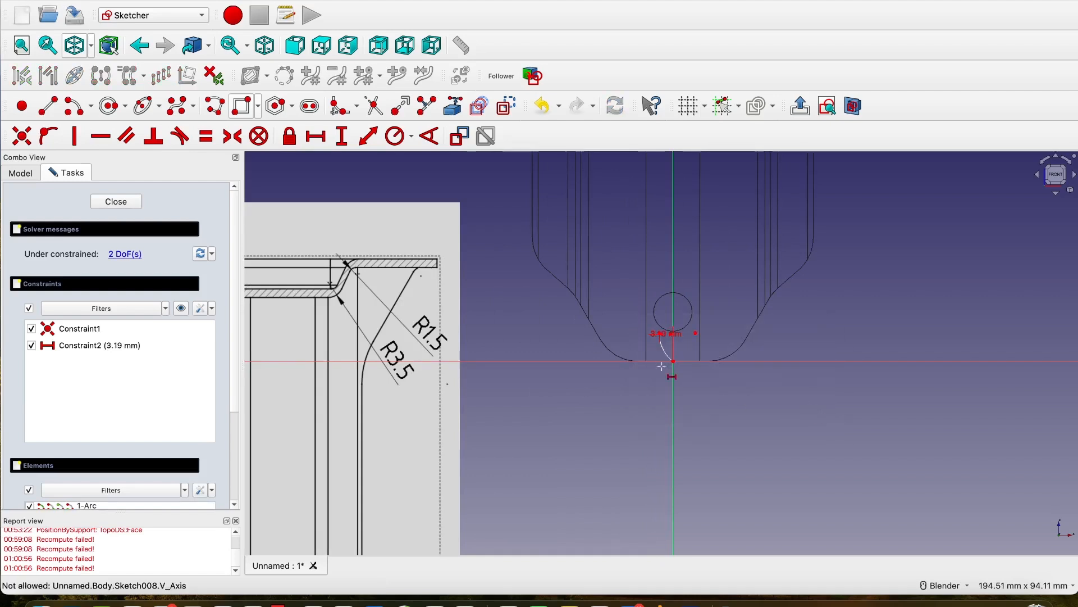
Constrain the vertical distance between the arc's two endpoints to 2.02 mm
left_click(342, 135)
scroll(670, 338, "up", 4)
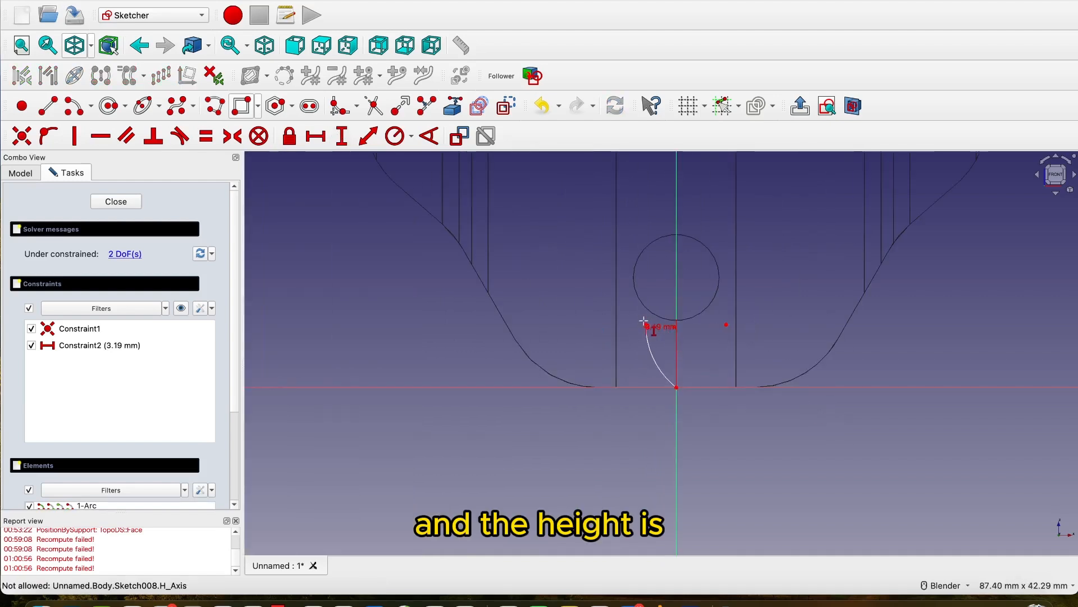
scroll(643, 321, "up", 6)
left_click(630, 289)
scroll(629, 318, "down", 2)
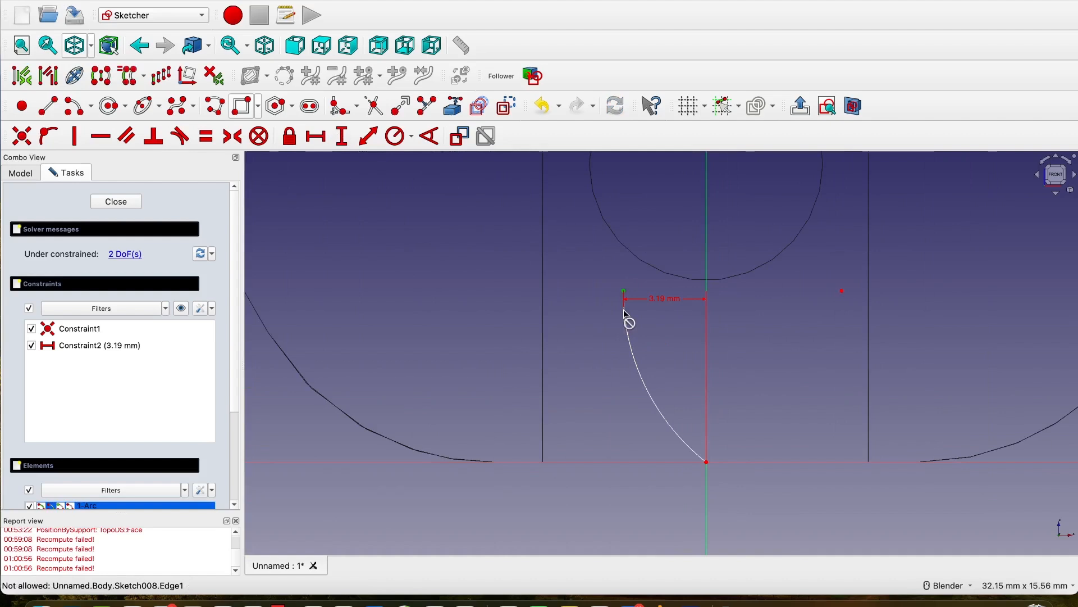
left_click(706, 462)
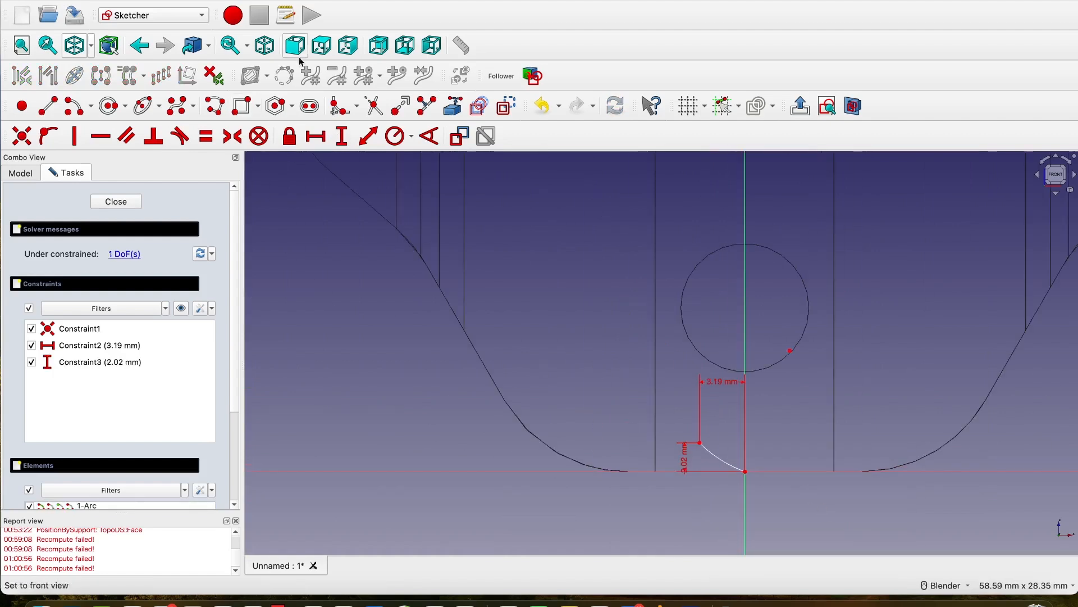
Constrain the arc's radius to 3.5 mm
left_click(395, 136)
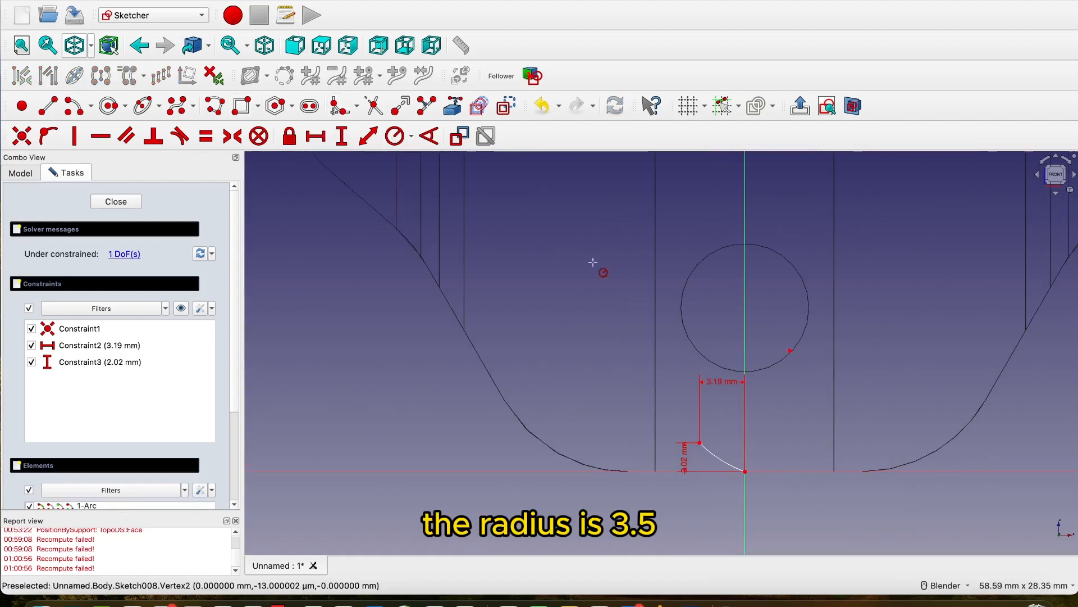
left_click(724, 458)
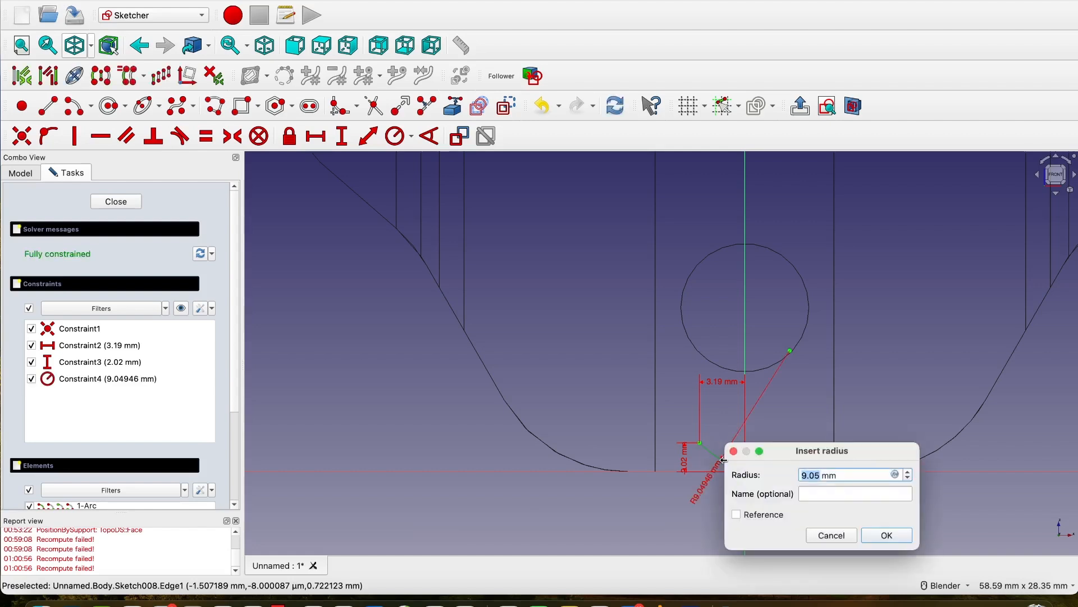
left_click(887, 535)
Sketch a straight line about 13 mm long from the arc's upper endpoint, sloping up and to the left
scroll(826, 510, "down", 3)
key("g")
key("l")
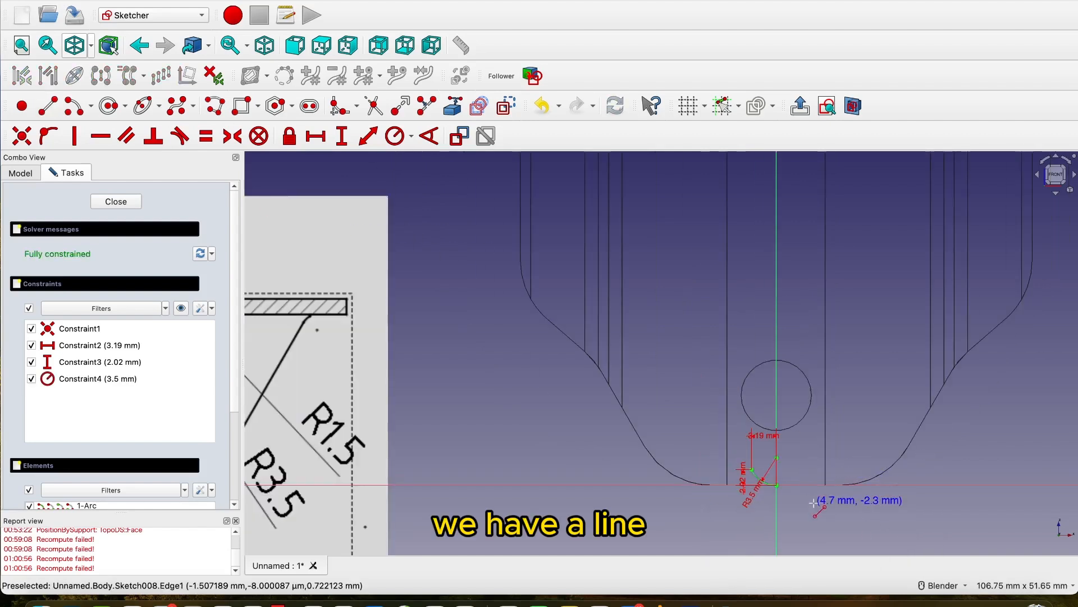
scroll(779, 484, "up", 2)
left_click(738, 460)
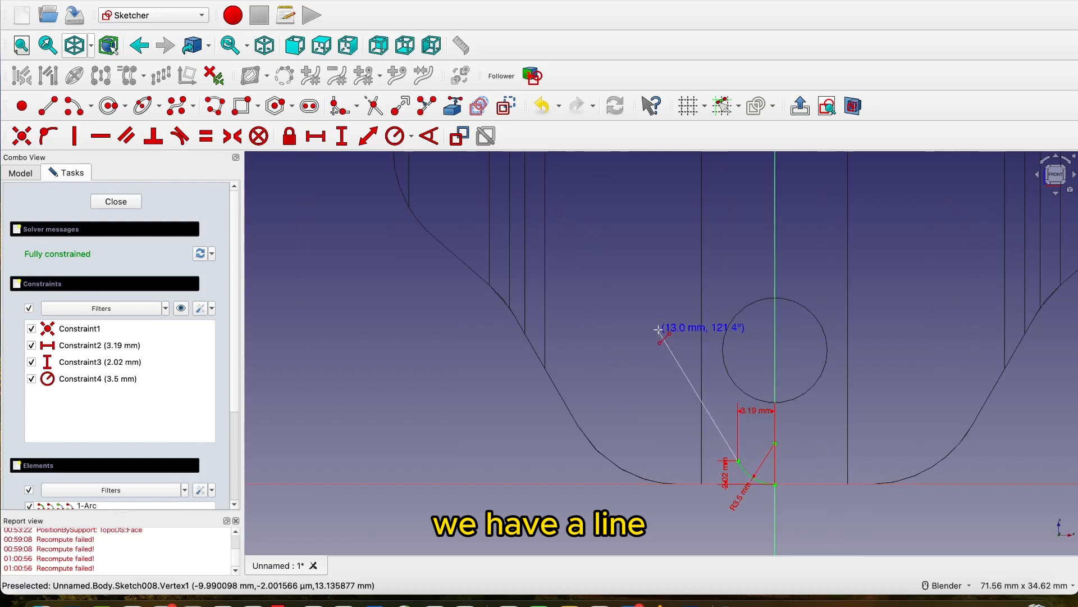
left_click(660, 331)
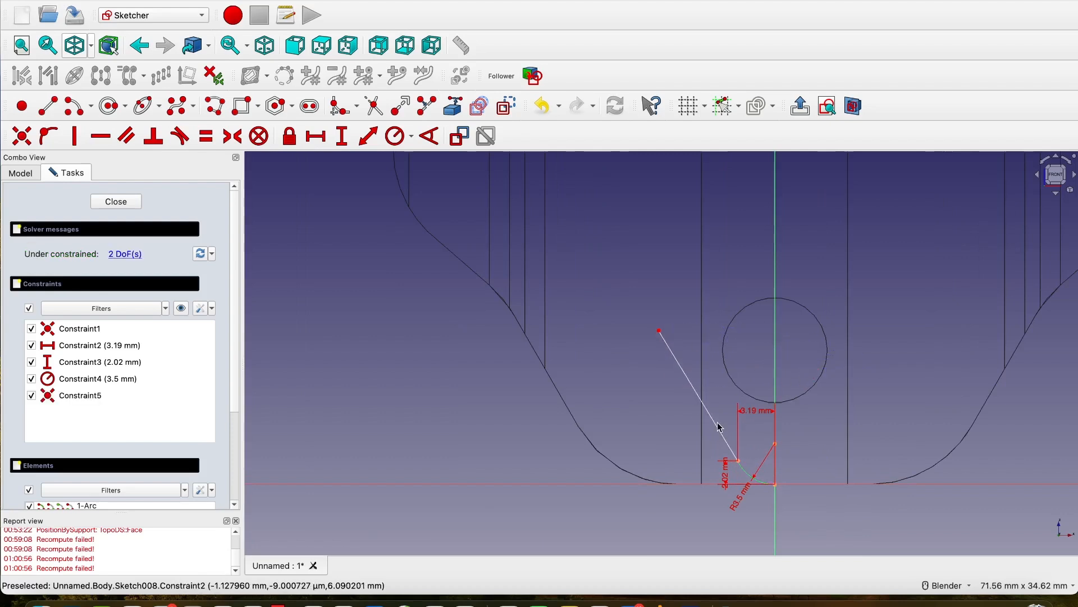
Constrain the sloping line's length to 4.54 mm
left_click(368, 136)
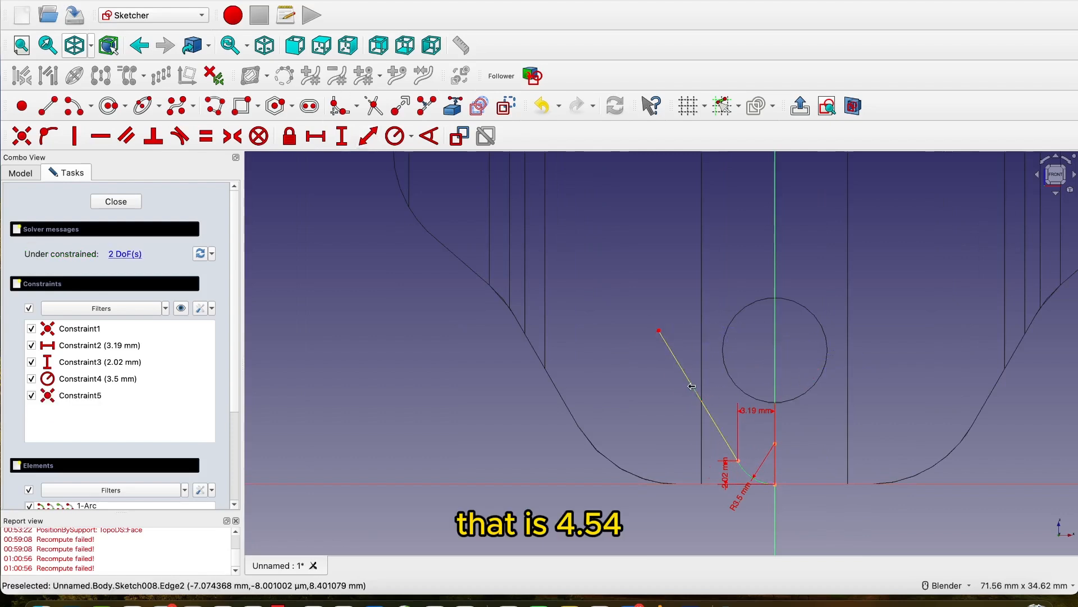
left_click(693, 387)
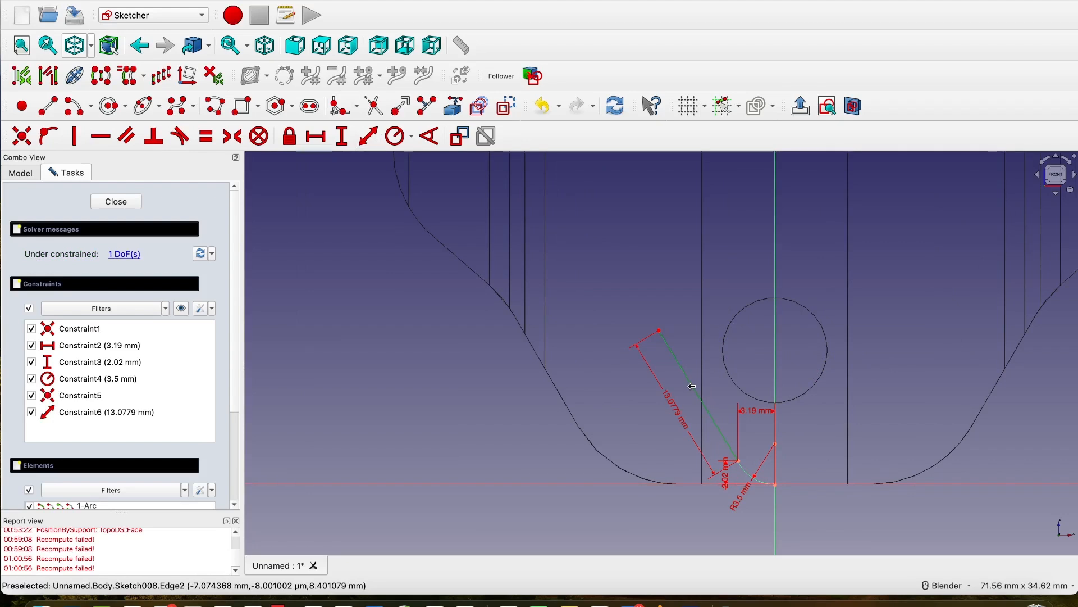
type("4.54")
left_click(854, 458)
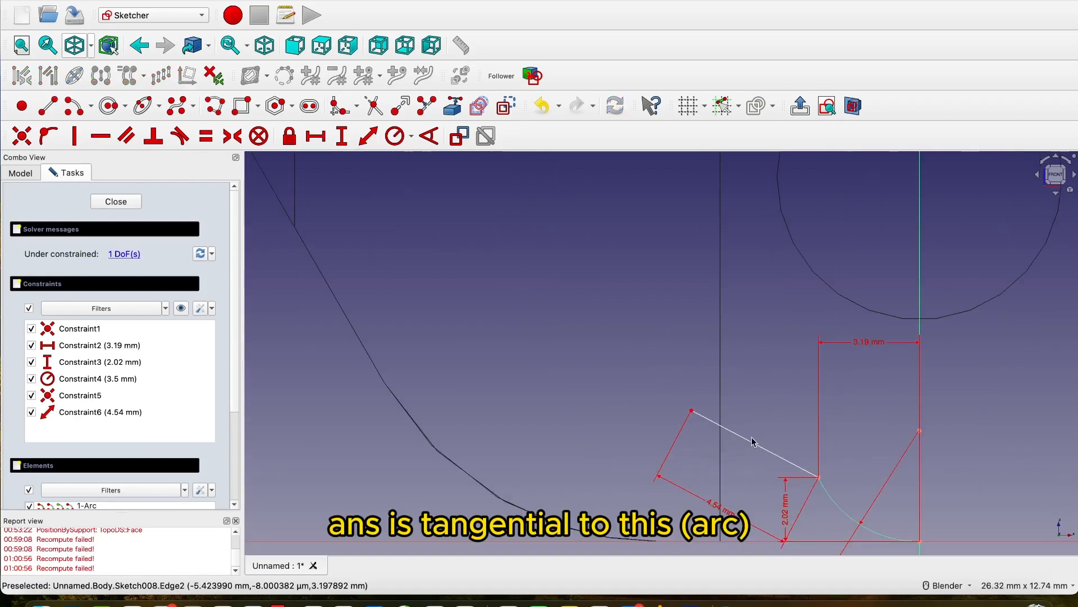
Make the 4.54 mm line tangent to the 3.5 mm radius arc
left_click(792, 464)
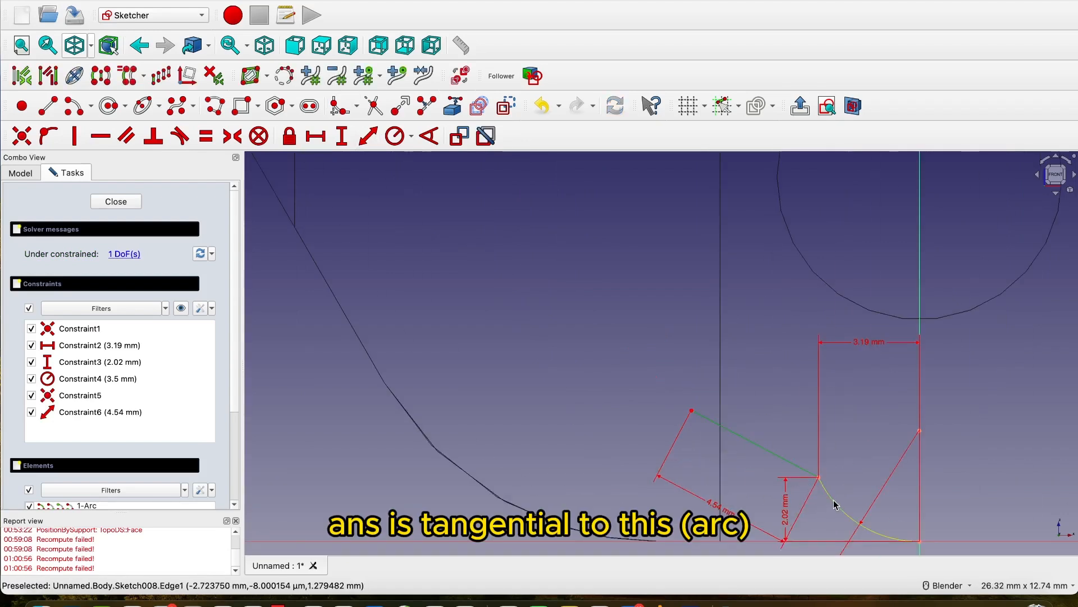
left_click(835, 505)
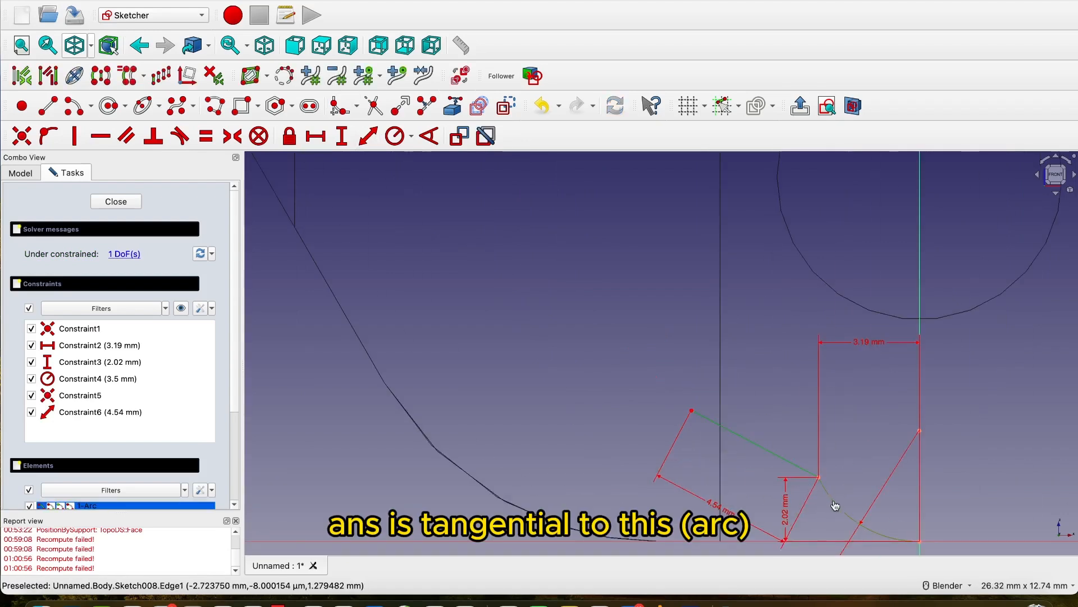
left_click(180, 136)
left_click(536, 318)
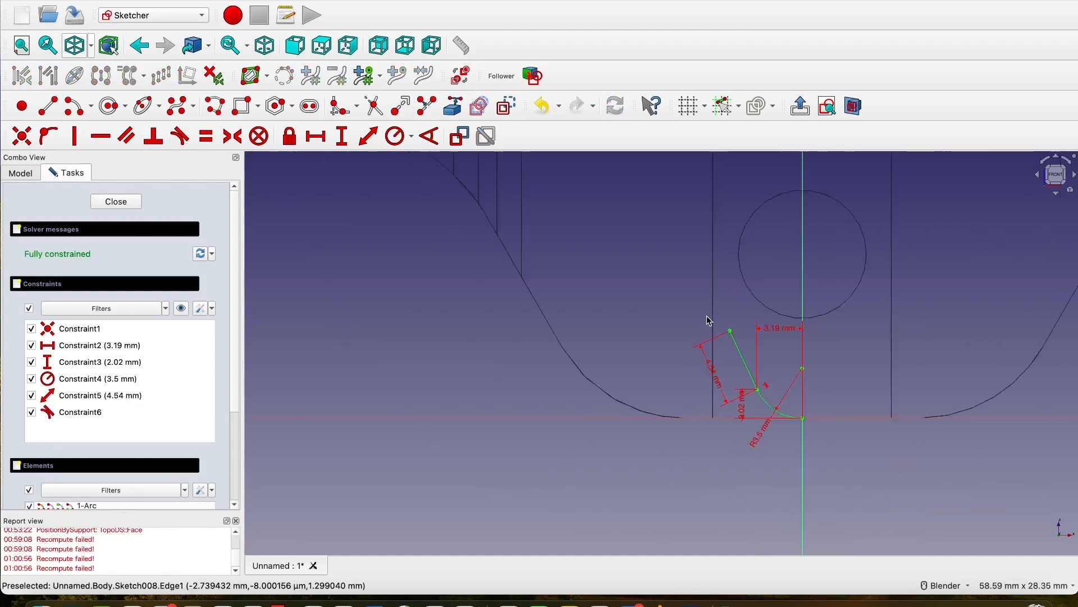
Compare the profile's location with the Ext Path rectangle and finish editing the Ext Profile sketch
scroll(708, 320, "down", 10)
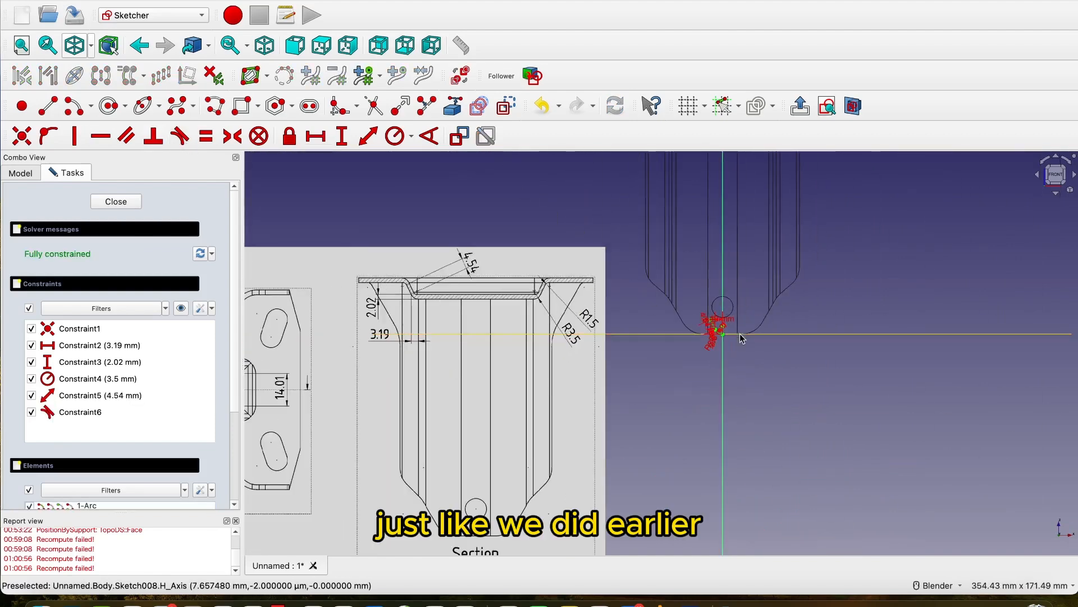
scroll(725, 323, "up", 5)
scroll(724, 323, "down", 5)
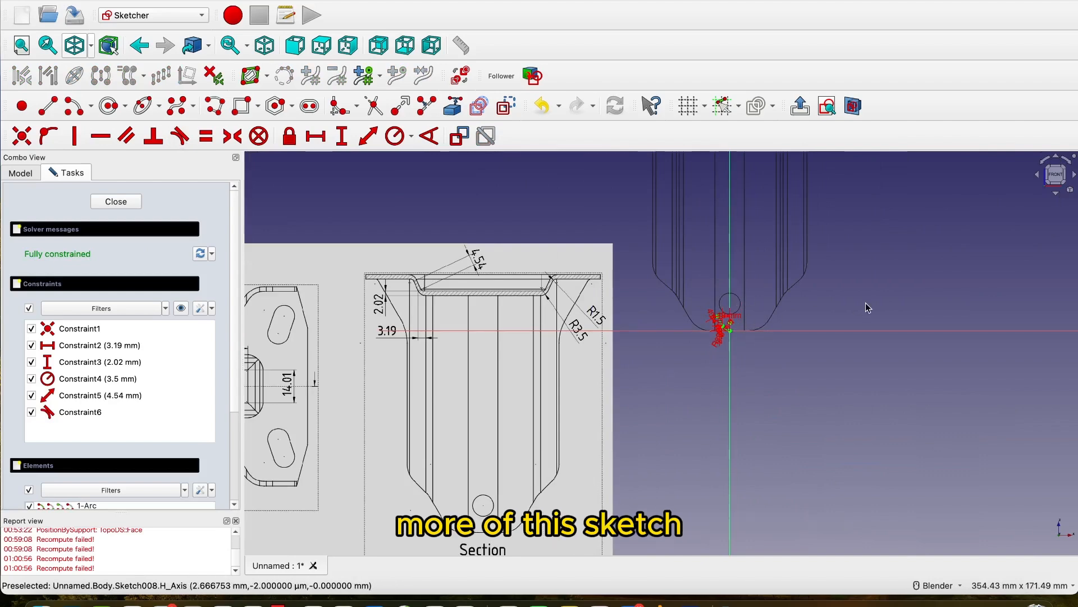
middle_click_drag(867, 306, 874, 461, "shift")
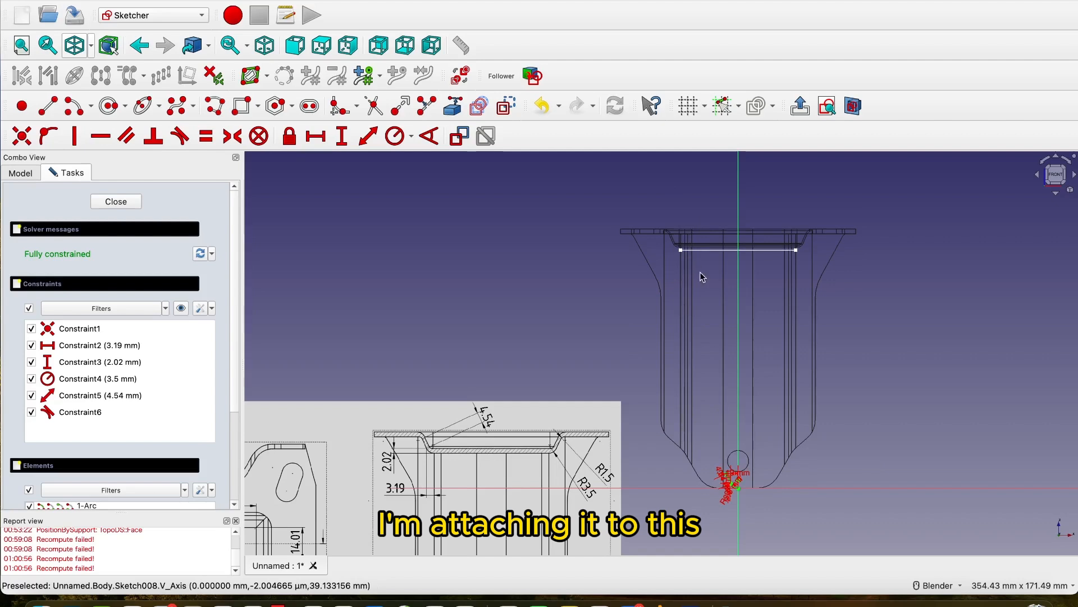
mouse_move(700, 275)
middle_mouse_down()
mouse_move(718, 291)
mouse_move(686, 308)
mouse_move(692, 319)
middle_mouse_up()
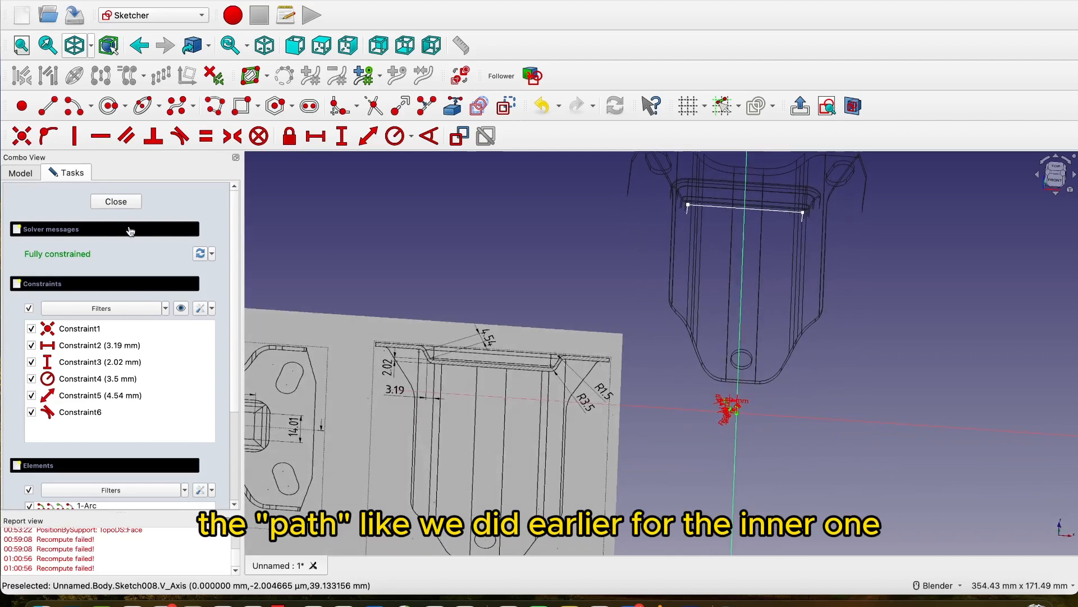
left_click(116, 202)
Open the attachment settings of Ext Profile through its Map Mode and remove the XZ_Plane reference
left_click(82, 232)
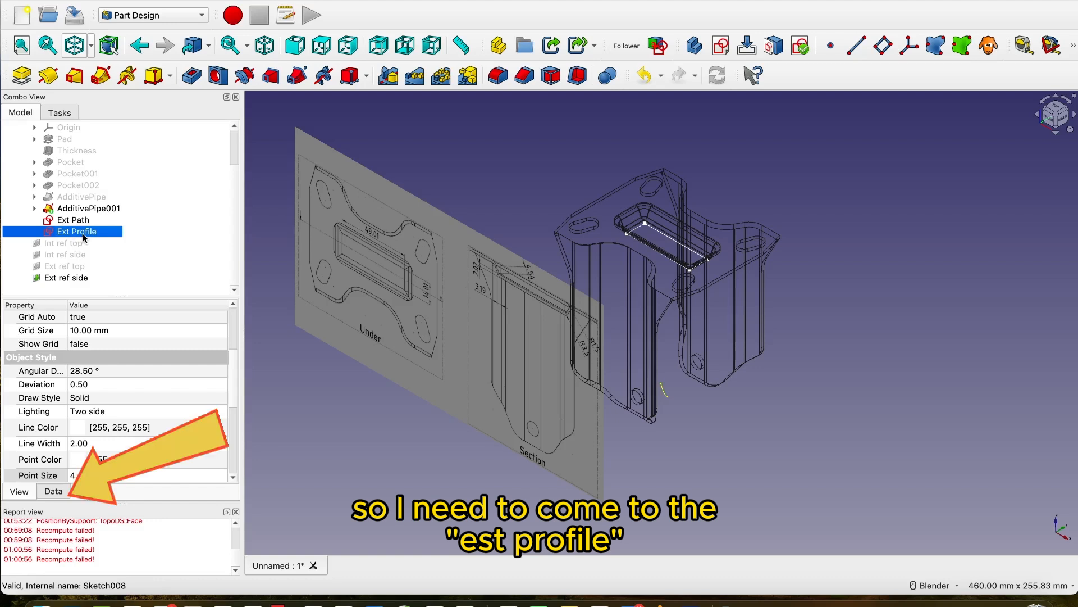
scroll(100, 365, "up", 2)
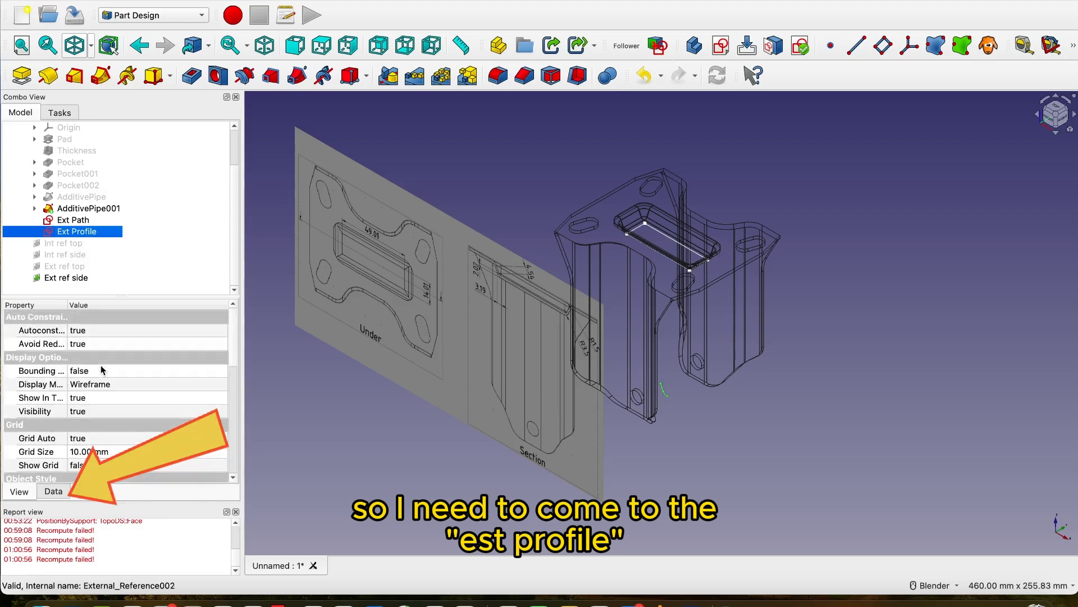
left_click(53, 491)
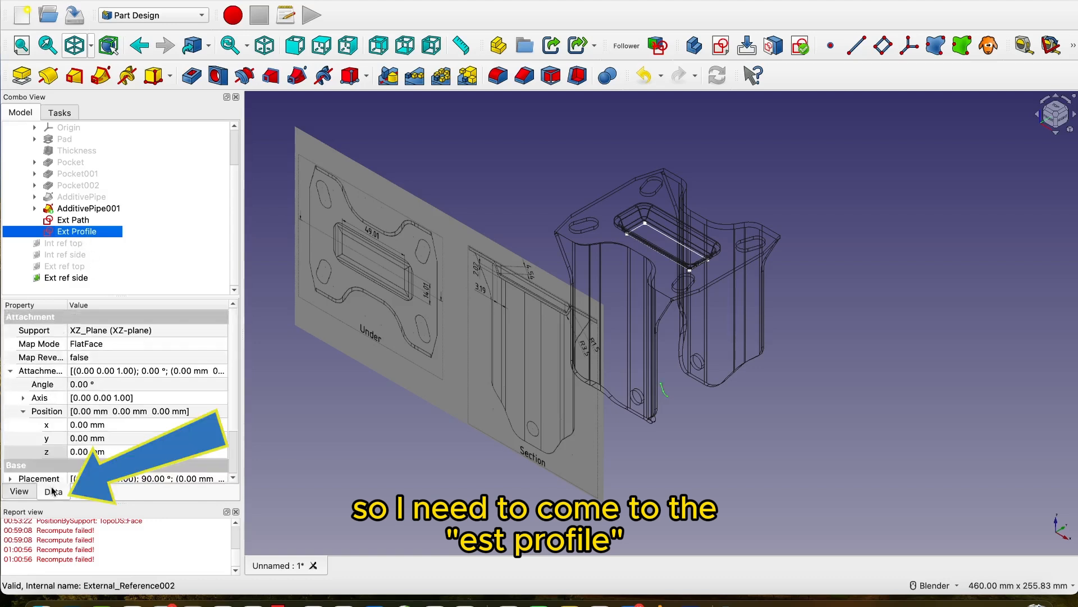
left_click(196, 345)
left_click(222, 346)
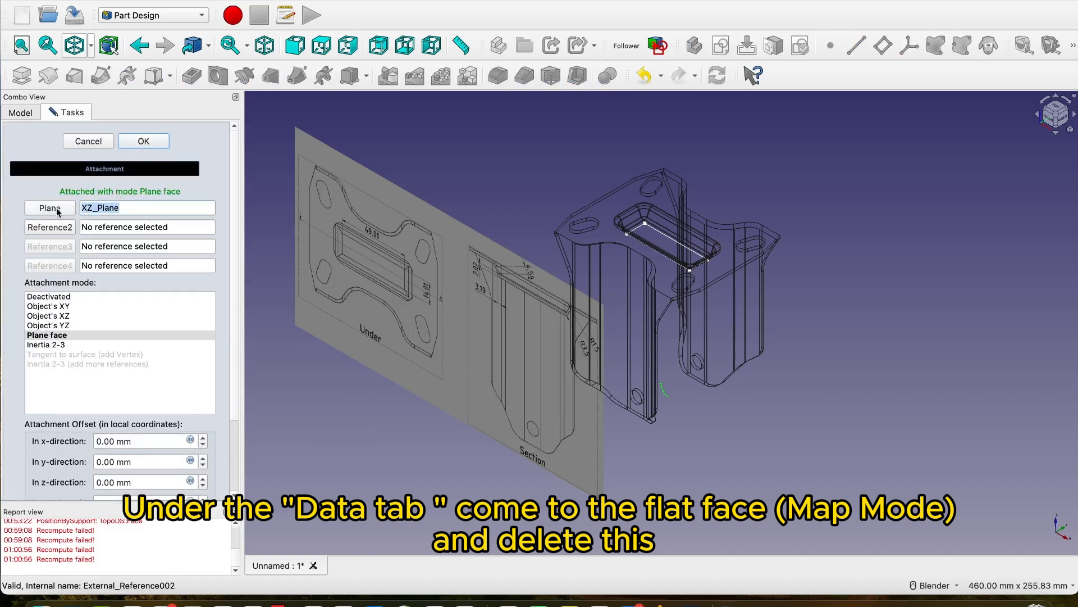
key("Delete")
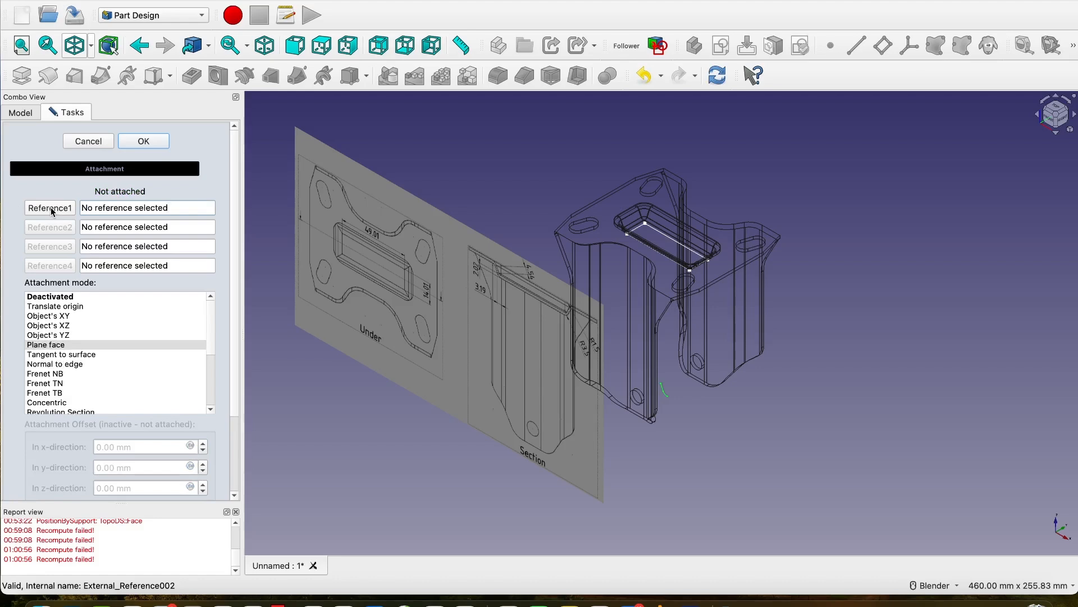
Attach Ext Profile to the Ext Path rectangle's rear corner vertex using the Translate origin mode
left_click(51, 207)
scroll(655, 225, "up", 5)
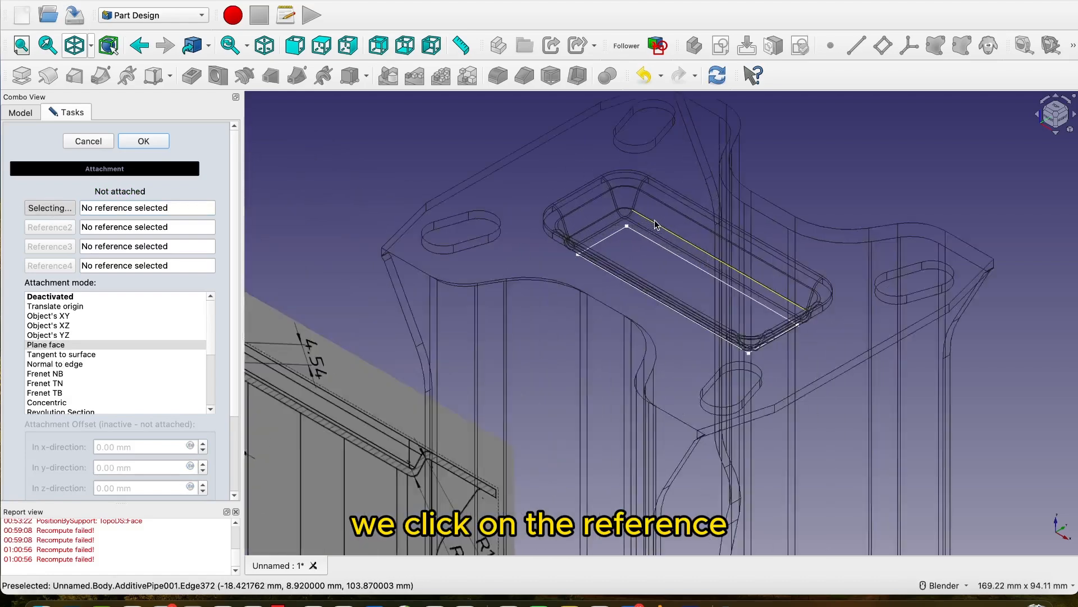
scroll(655, 225, "up", 6)
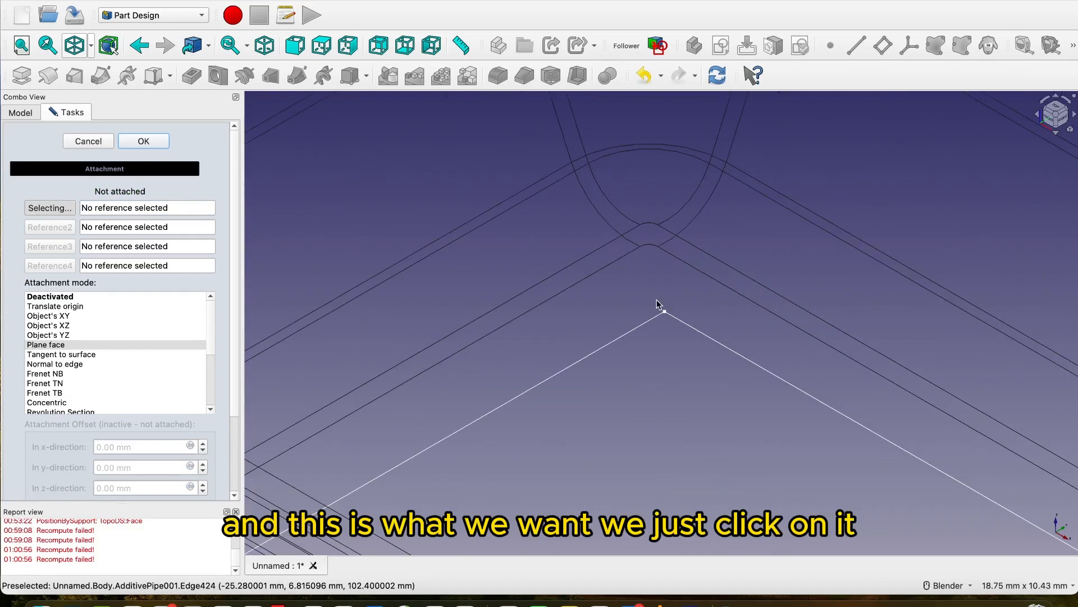
scroll(658, 303, "up", 5)
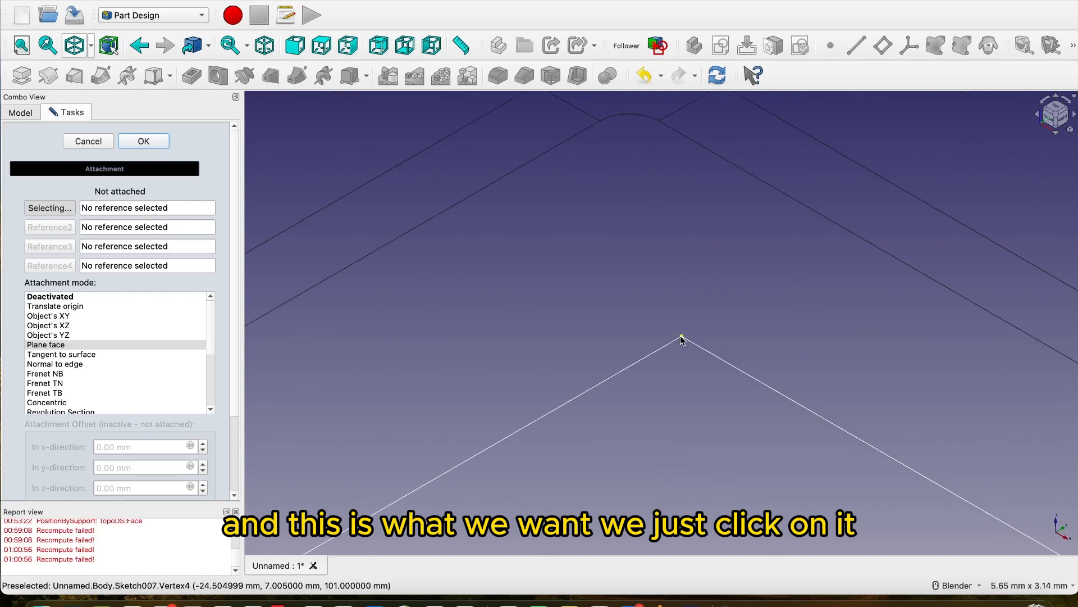
left_click(681, 338)
scroll(681, 338, "down", 10)
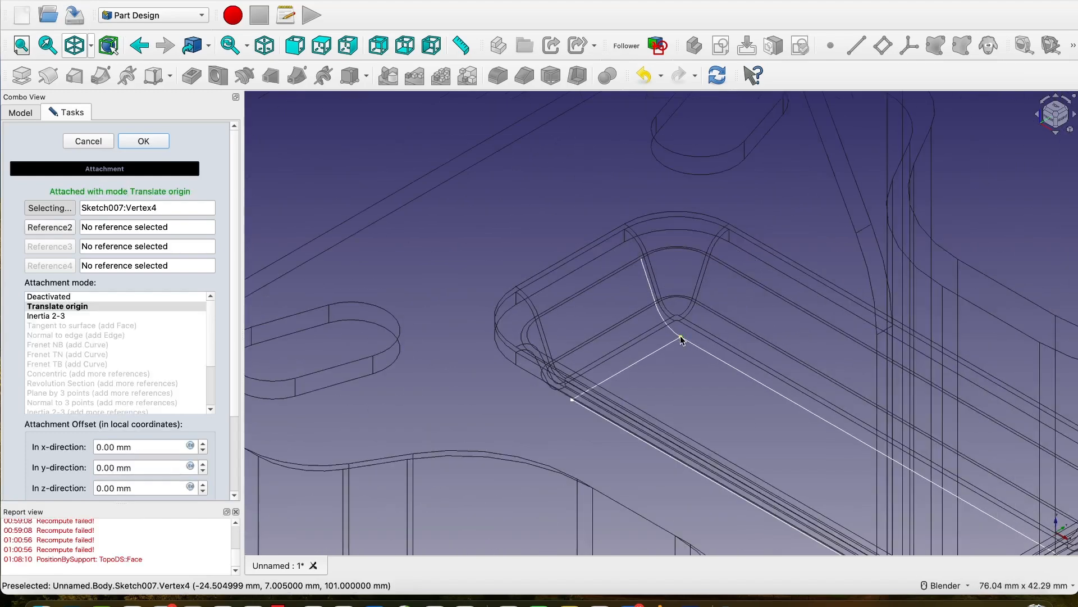
scroll(683, 397, "down", 2)
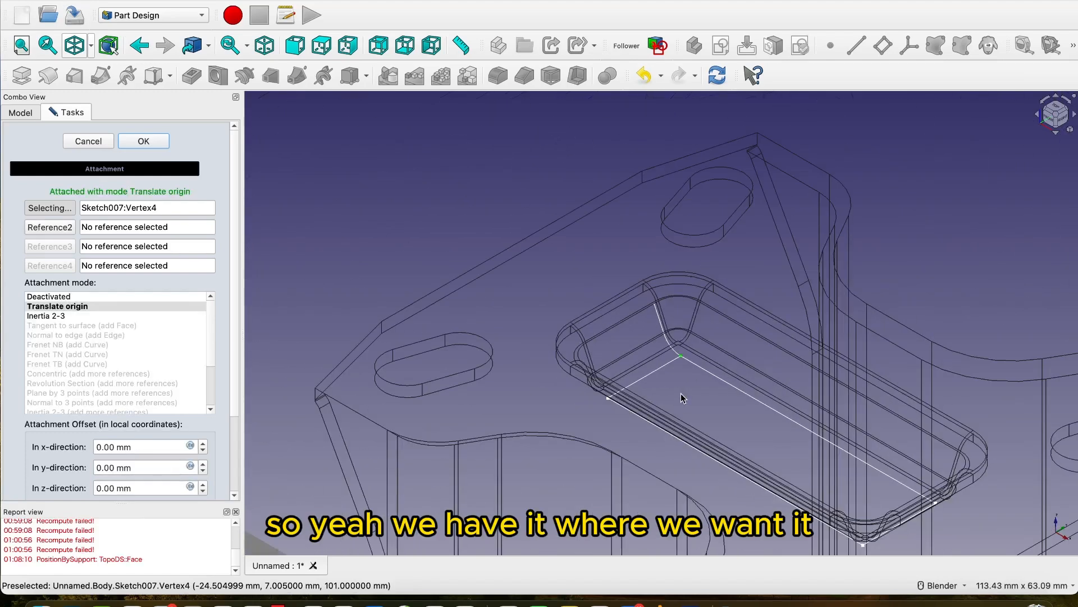
left_click(143, 141)
Hide the Ext ref side reference image and set the draw style to As is
scroll(634, 229, "down", 4)
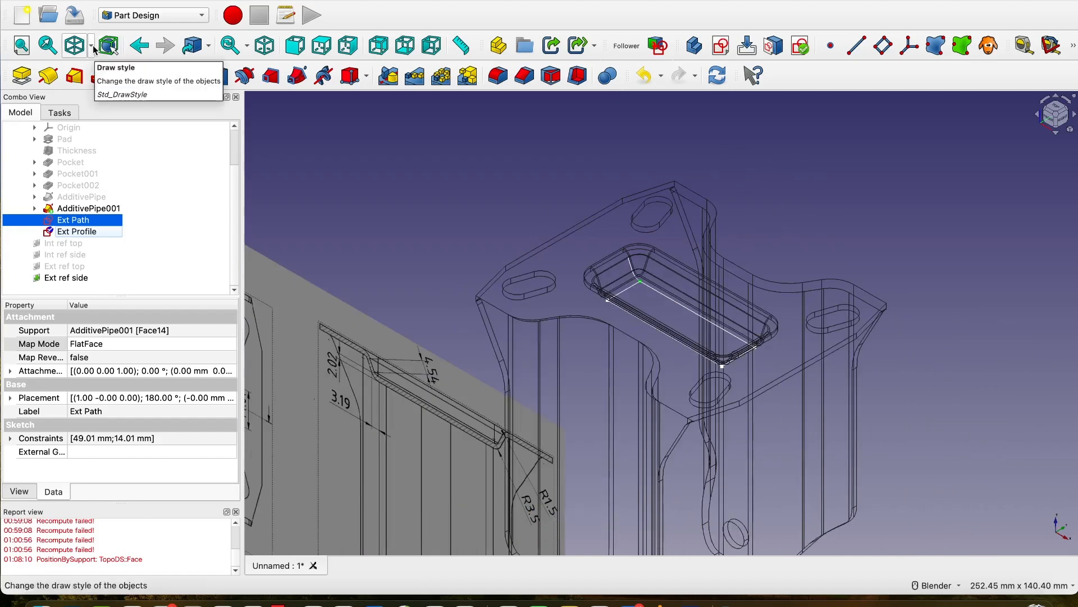
left_click(74, 280)
key("space")
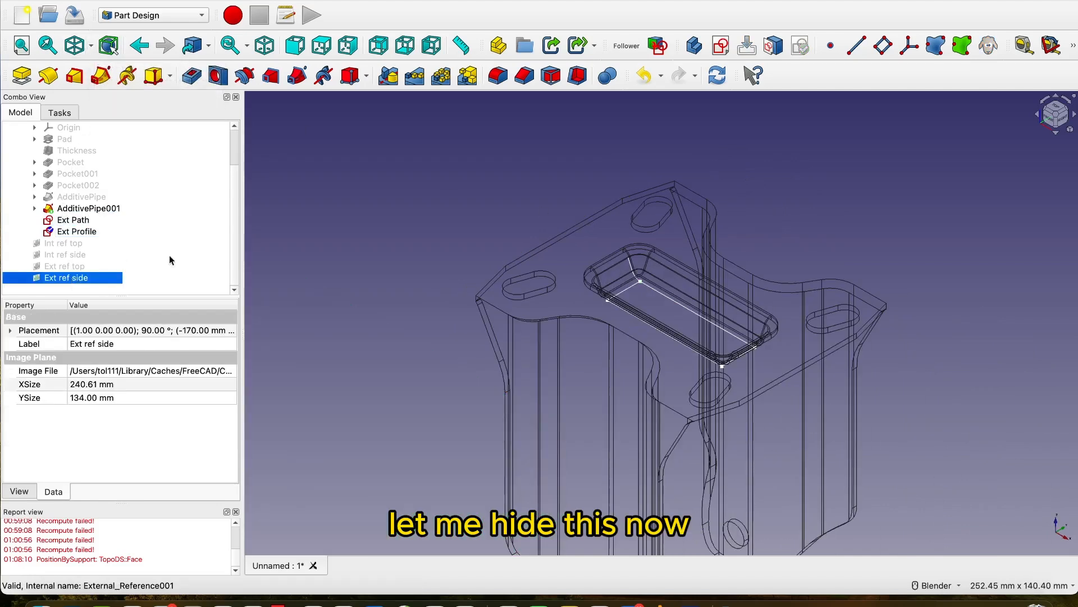
left_click(91, 46)
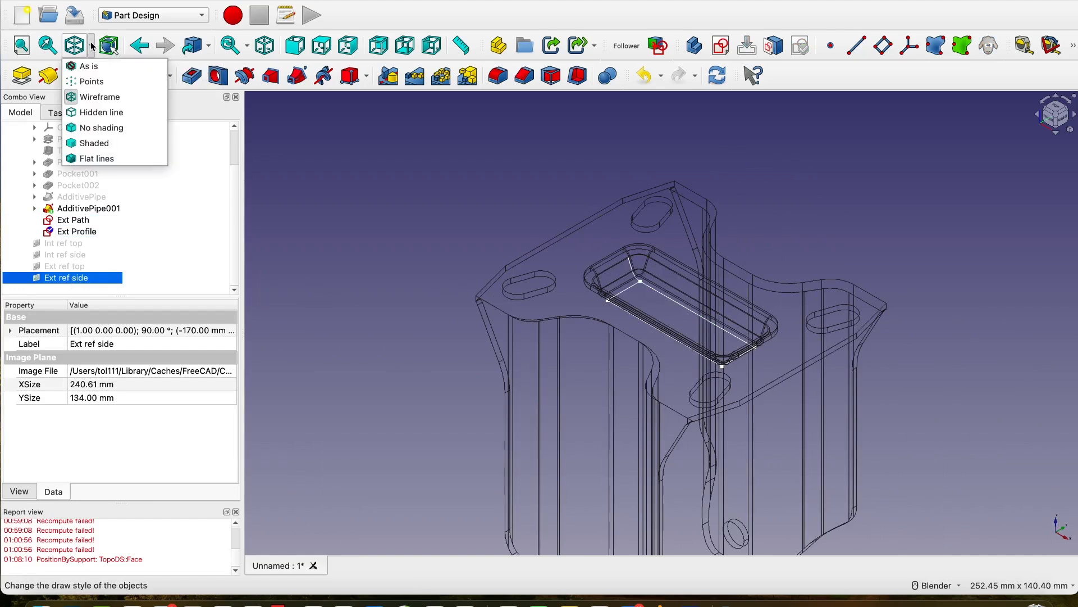
left_click(97, 70)
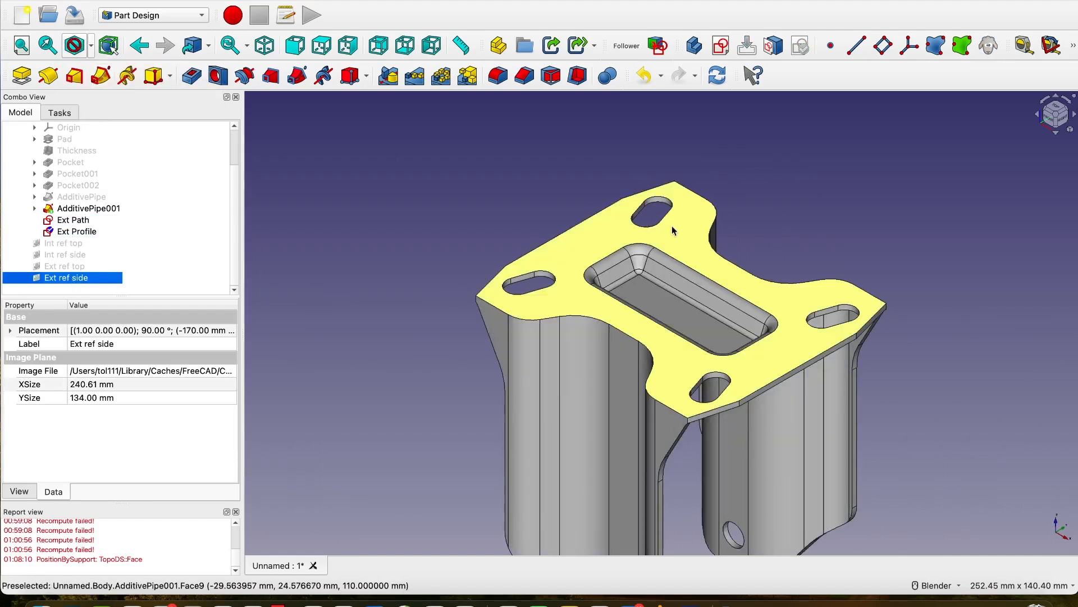
Reopen the Ext Profile sketch for editing, focused on the pocket's corner
left_click(81, 235)
double_click(81, 235)
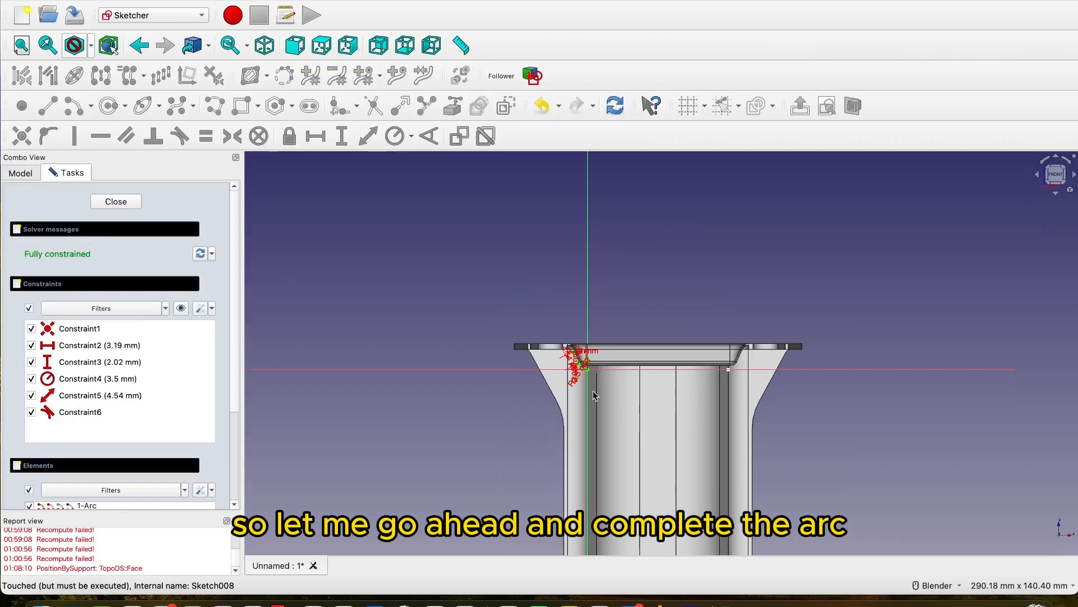
scroll(573, 359, "up", 5)
scroll(585, 311, "up", 2)
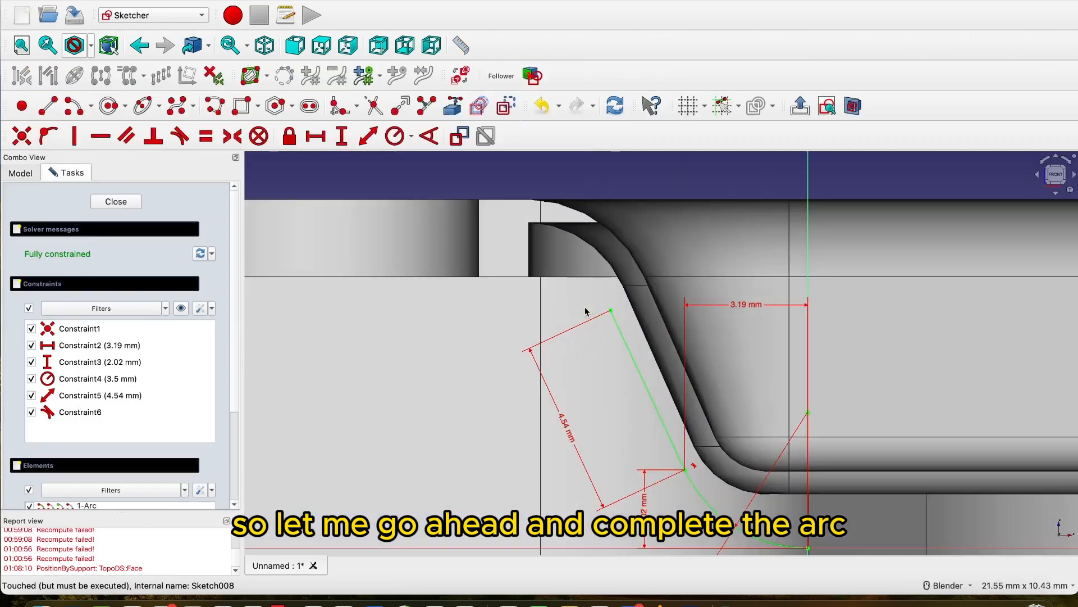
Examine the gap between the profile line's upper end and the plate's lower edge beside the pocket rim
scroll(530, 252, "down", 6)
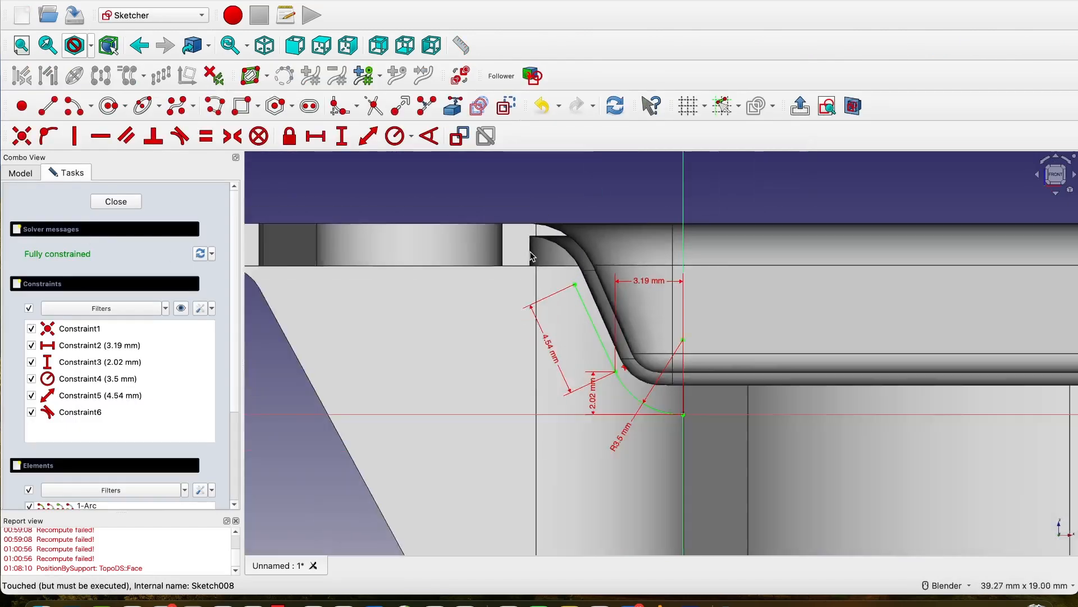
middle_click_drag(534, 257, 542, 276)
scroll(541, 262, "up", 4)
scroll(537, 265, "up", 2)
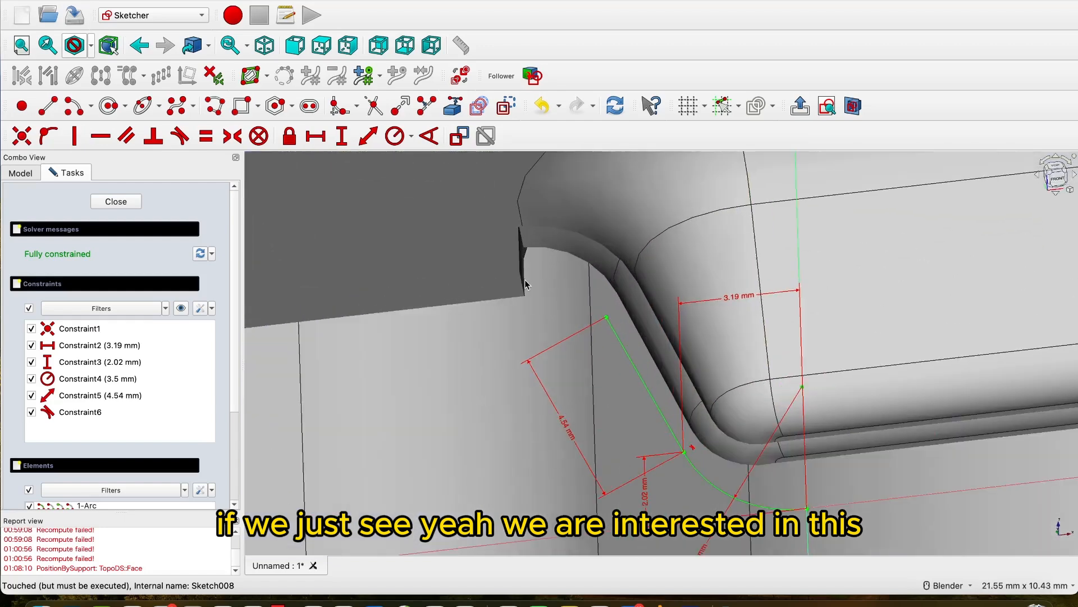
mouse_move(524, 291)
middle_mouse_down()
mouse_move(530, 277)
mouse_move(558, 280)
middle_mouse_up()
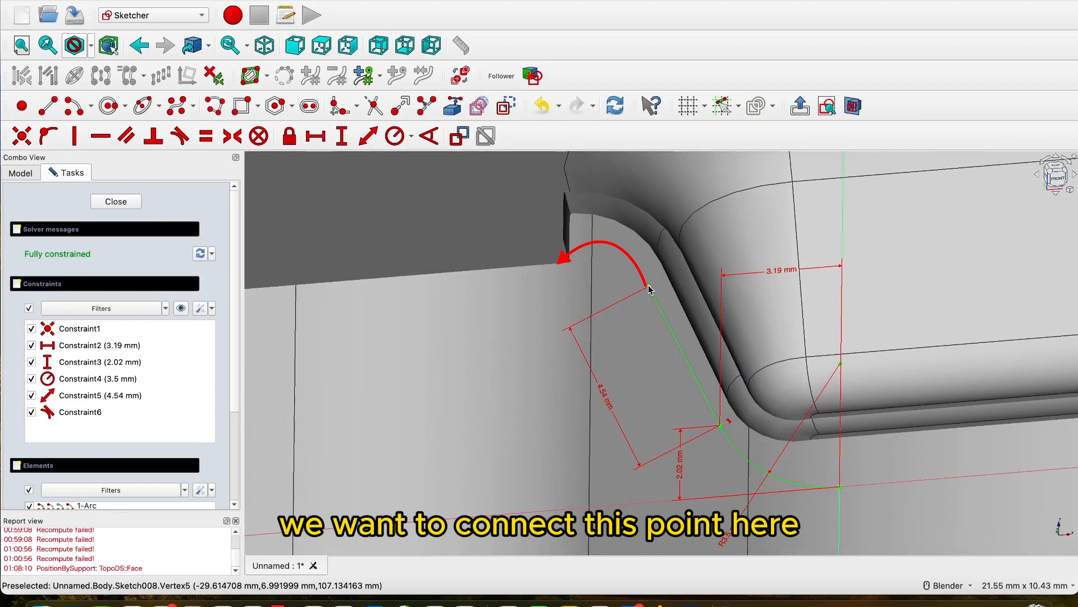
scroll(568, 259, "down", 5)
mouse_move(569, 259)
middle_mouse_down()
mouse_move(540, 250)
mouse_move(570, 264)
middle_mouse_up()
middle_click_drag(586, 321, 576, 303)
scroll(539, 237, "down", 4)
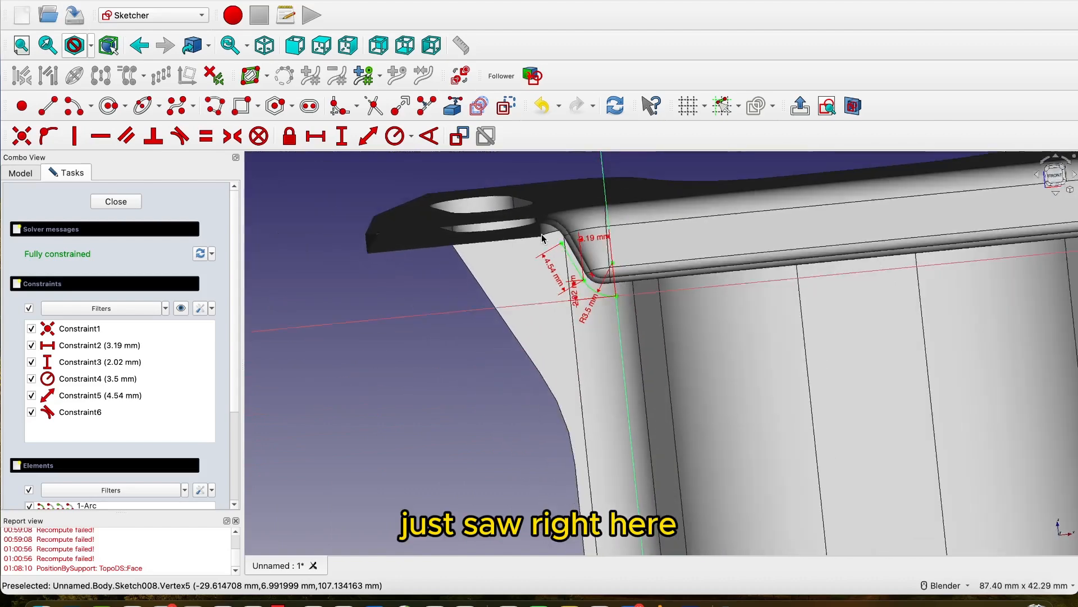
Project the plate's lower edge beside the pocket rim into the Ext Profile sketch as external geometry
left_click(295, 46)
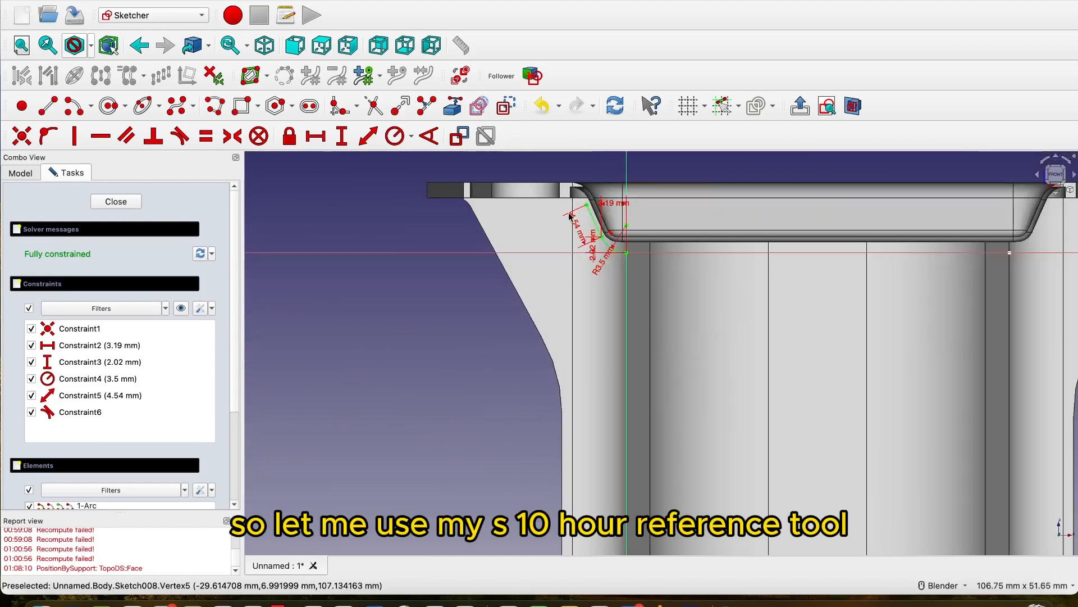
scroll(548, 177, "up", 6)
scroll(576, 275, "up", 2)
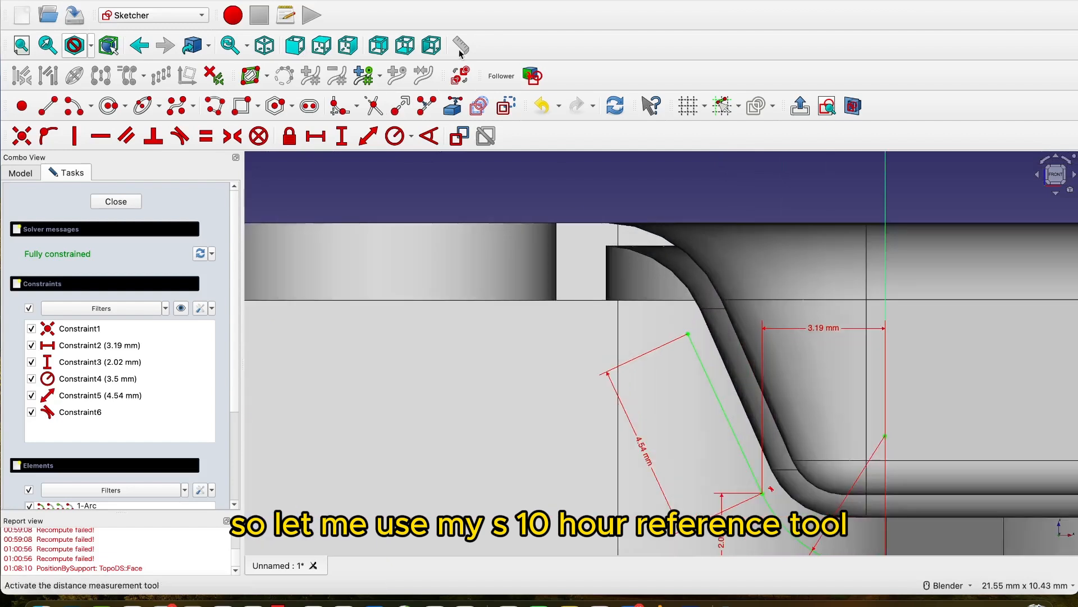
left_click(452, 106)
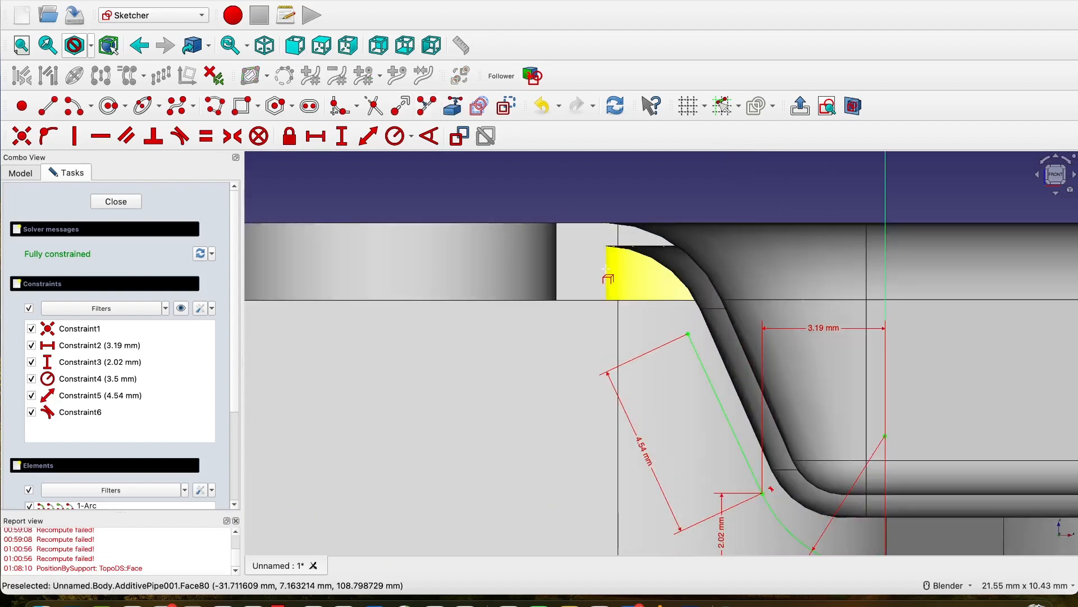
scroll(606, 268, "up", 5)
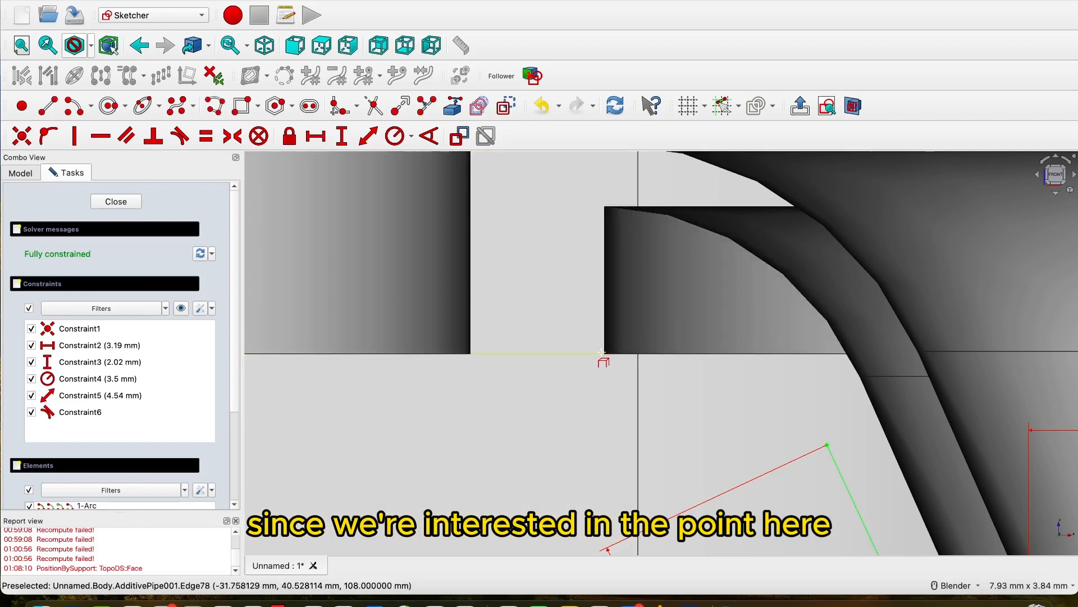
scroll(609, 351, "down", 2)
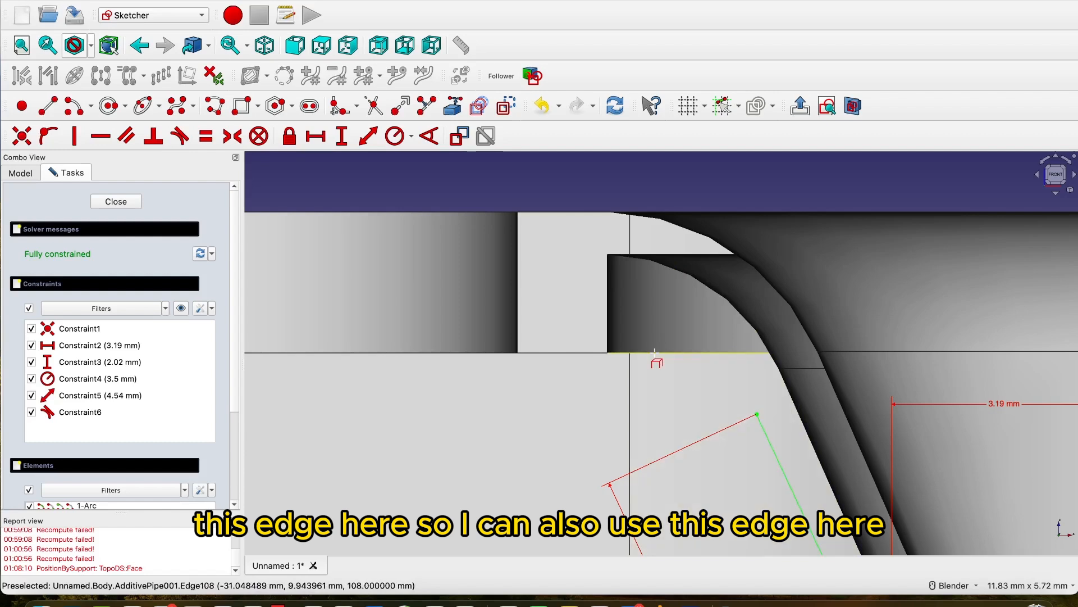
scroll(660, 358, "down", 5)
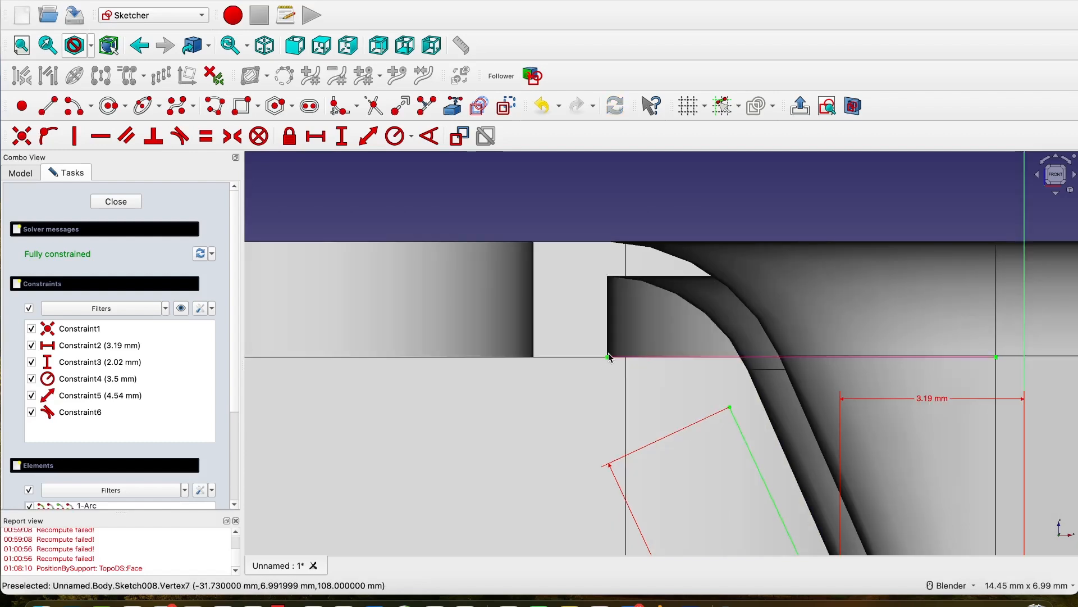
Sketch an arc of about 2.2 mm radius from the external reference edge's outer endpoint to the sloped line's upper end
left_click(72, 106)
scroll(589, 392, "up", 1)
scroll(590, 393, "up", 2)
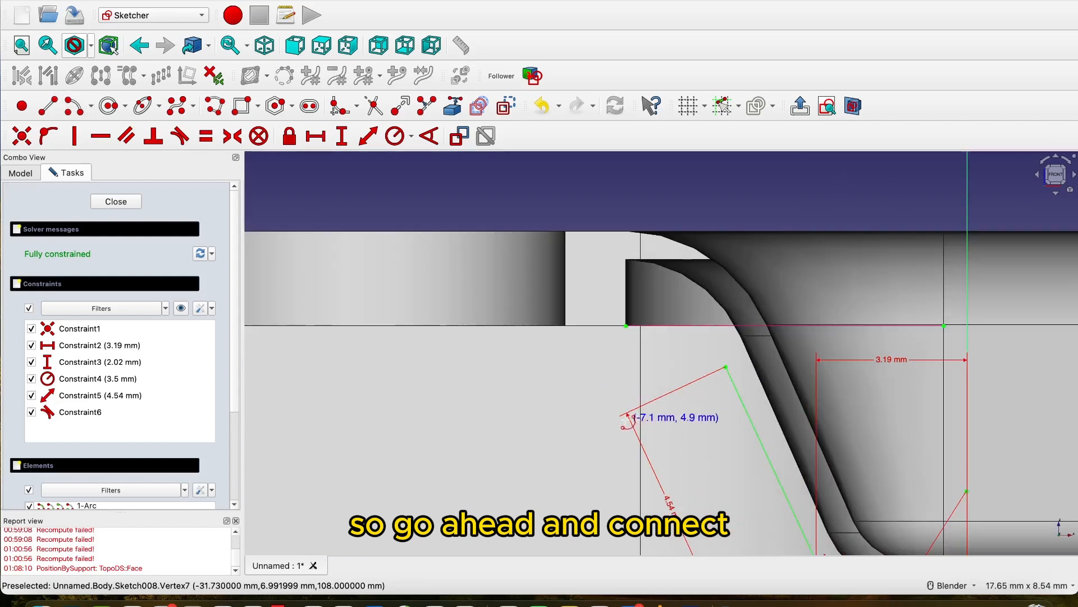
left_click(607, 416)
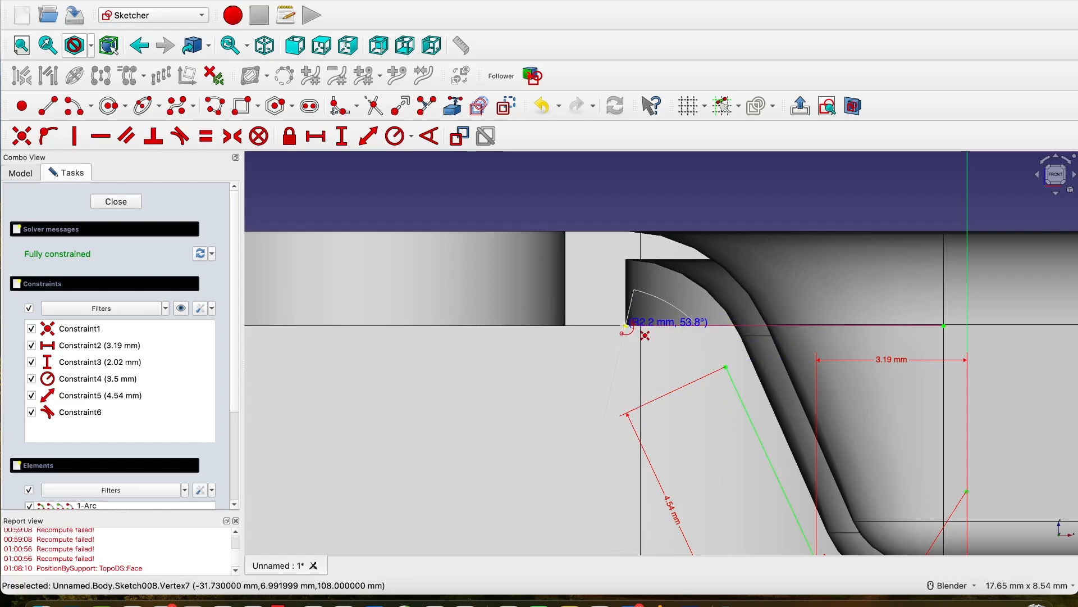
left_click(627, 326)
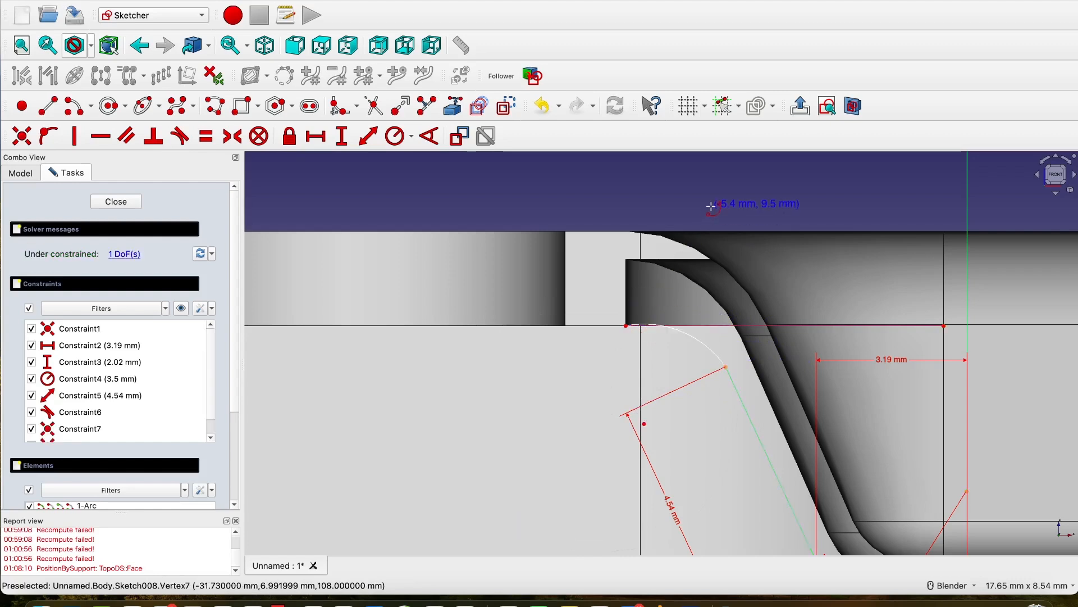
Constrain the new upper arc tangent to the 4.54 mm sloped line
scroll(689, 364, "up", 5)
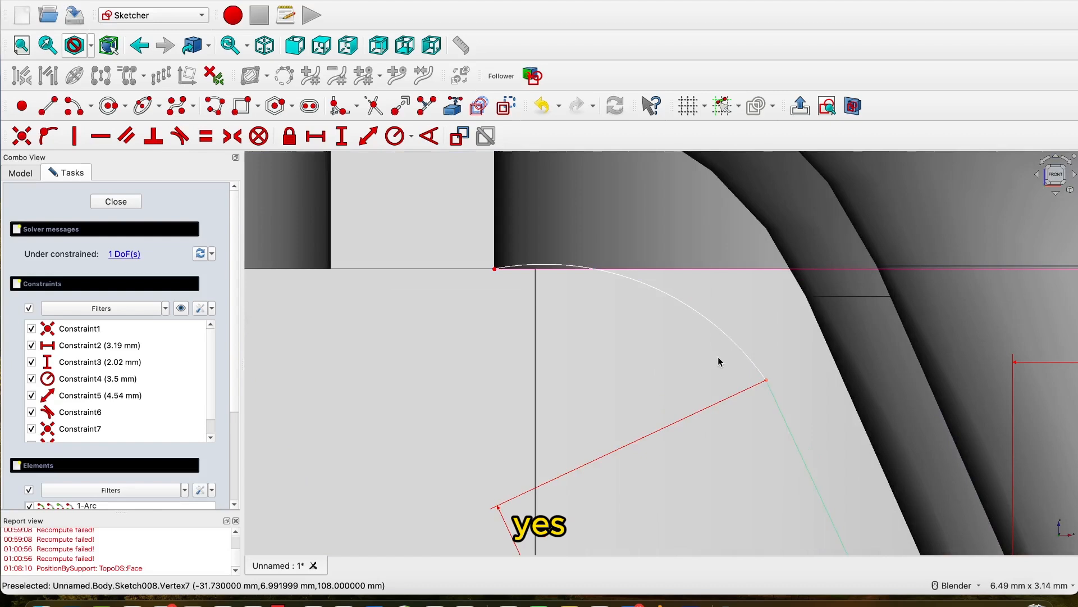
scroll(719, 361, "down", 2)
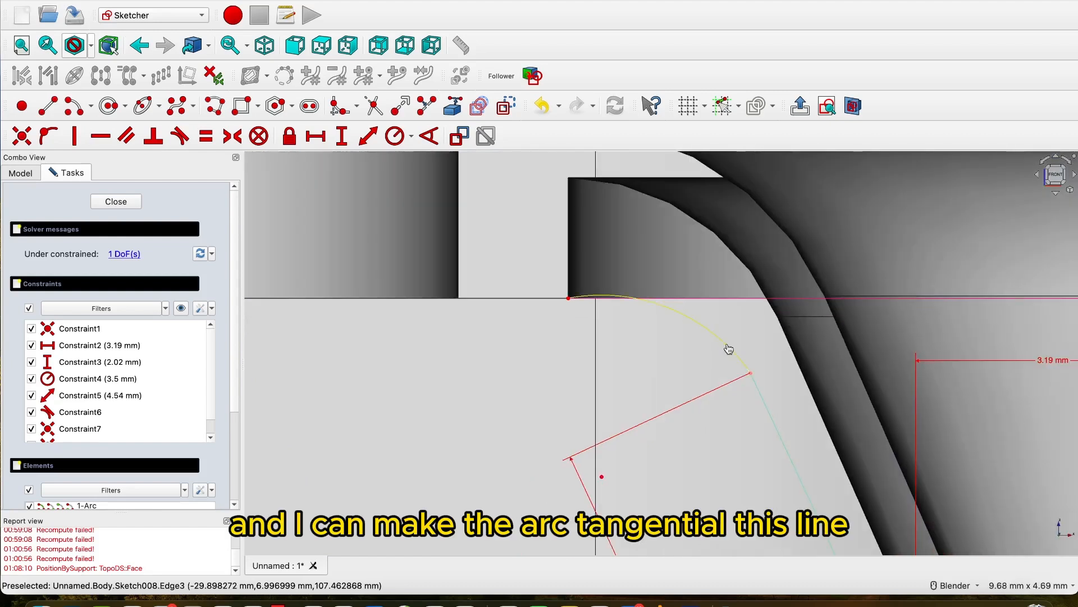
left_click(729, 349)
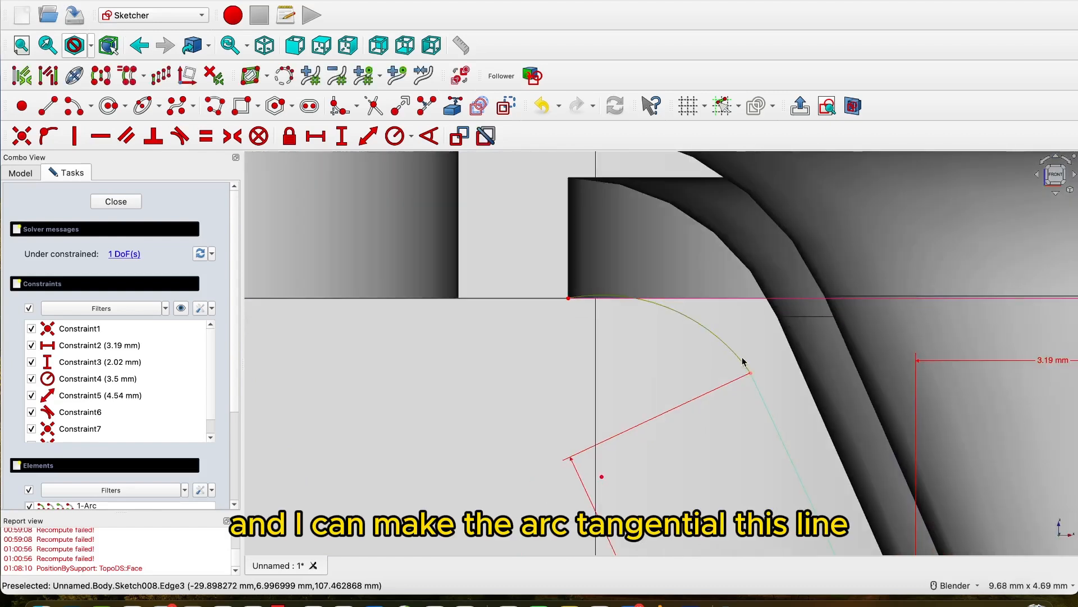
left_click(759, 393)
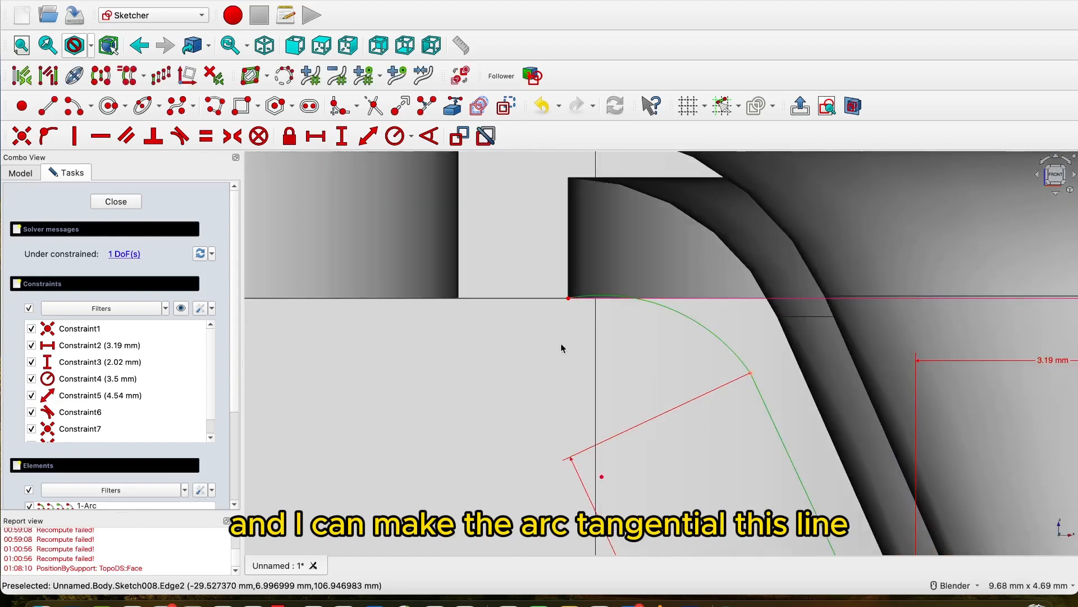
left_click(181, 136)
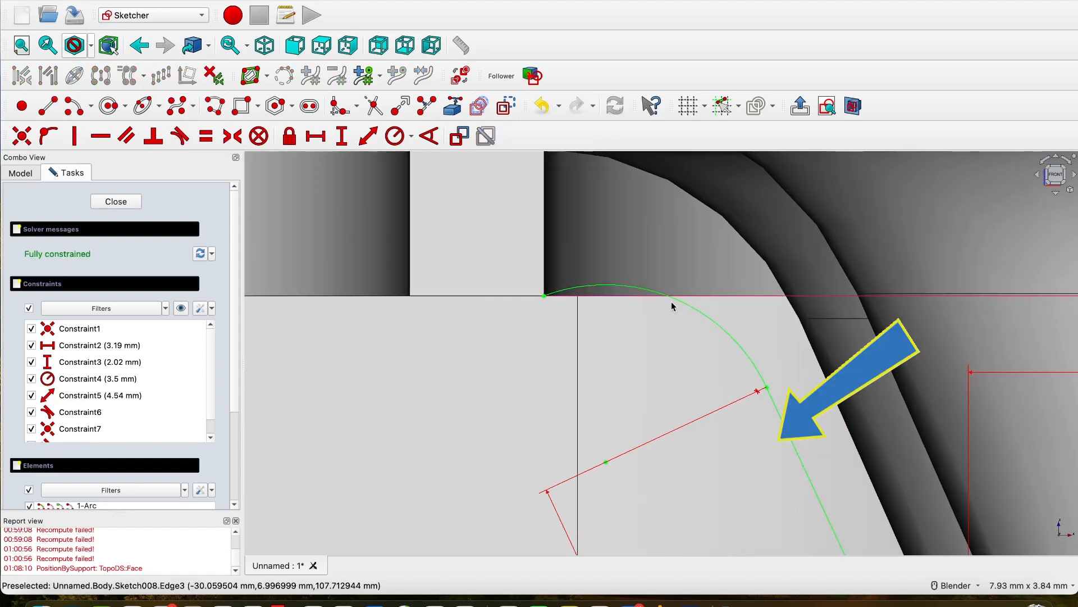
Trim off the portion of the upper arc that rises above the external reference line
scroll(746, 355, "up", 1)
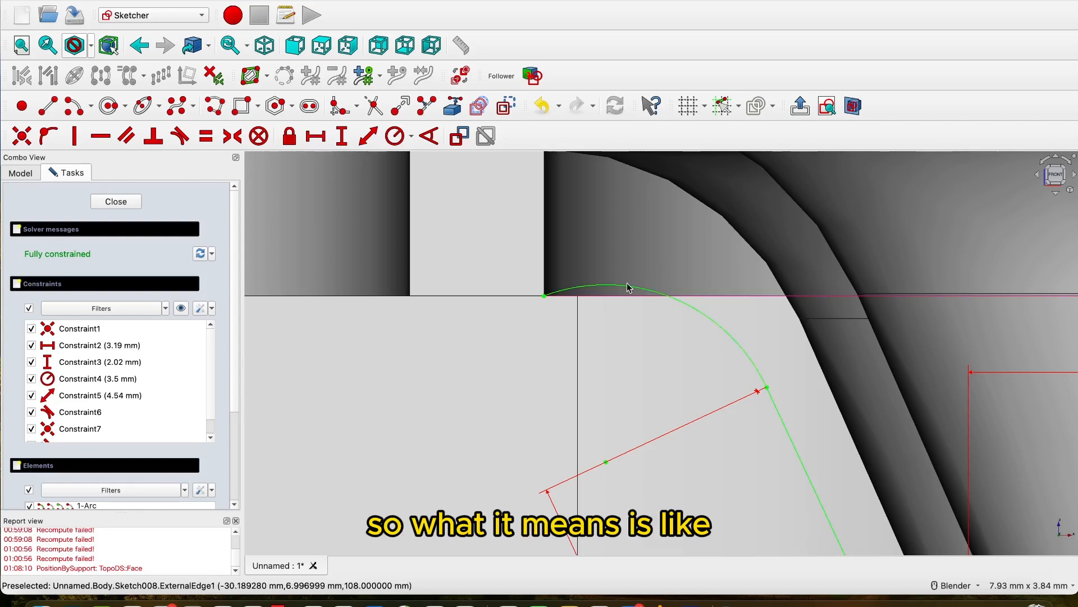
scroll(595, 296, "up", 3)
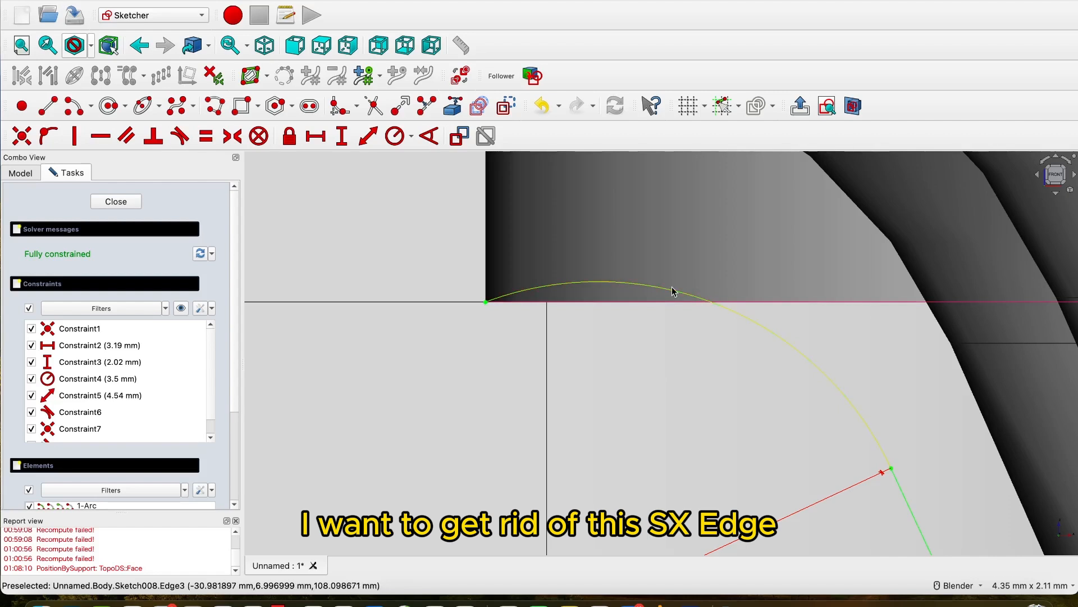
scroll(673, 289, "down", 3)
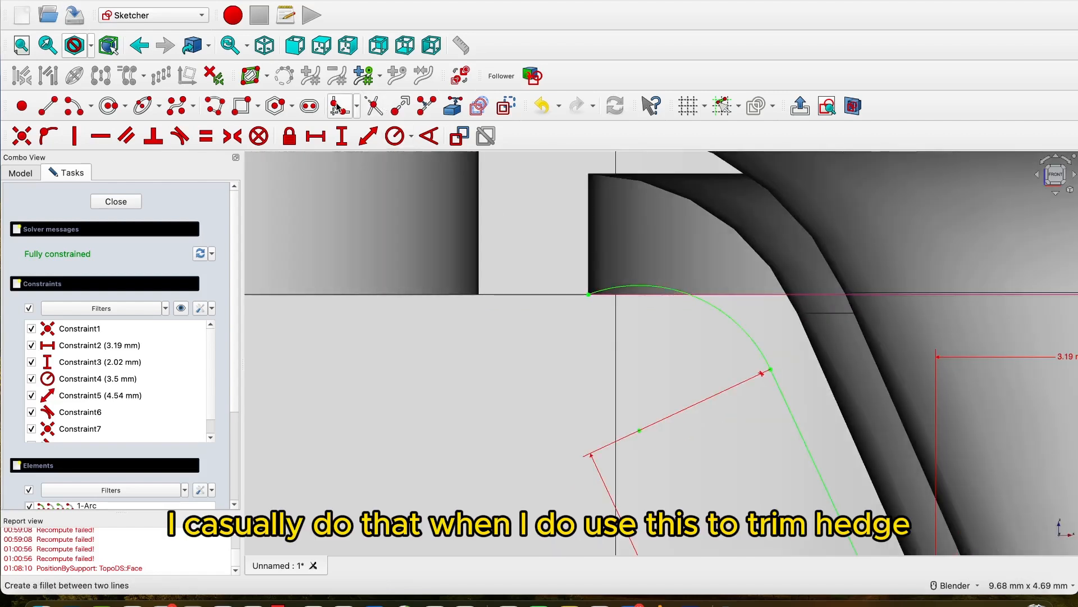
left_click(375, 105)
scroll(650, 287, "up", 1)
scroll(650, 287, "up", 1)
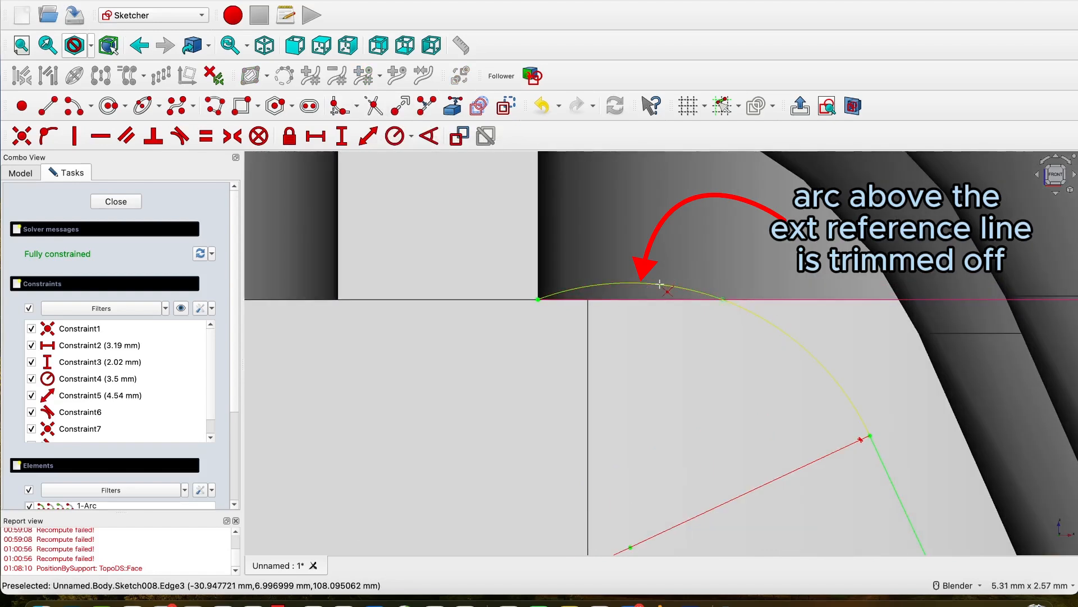
left_click(659, 284)
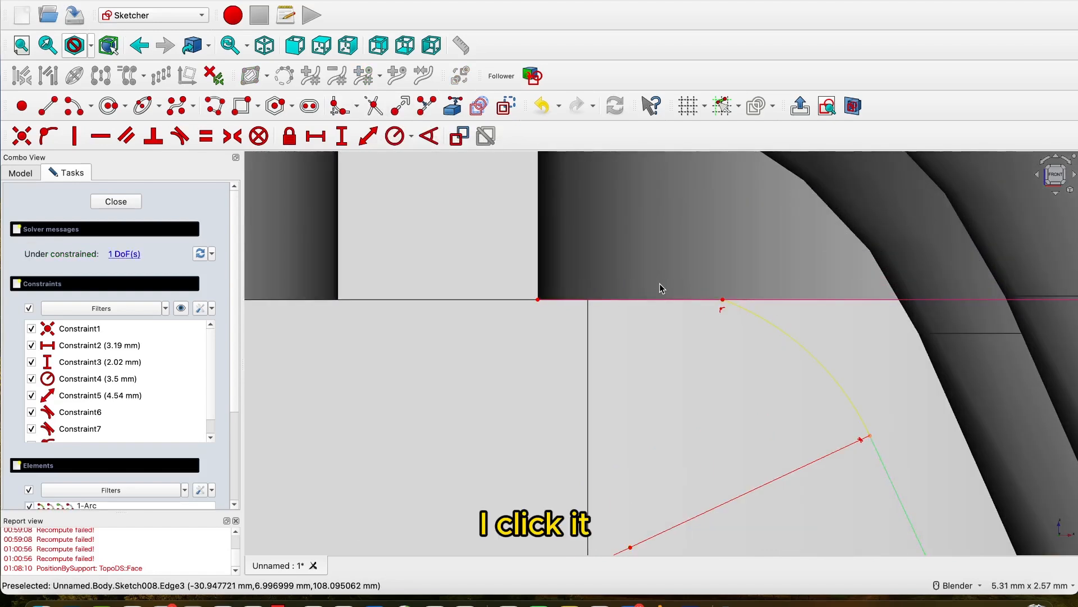
Draw a horizontal line about 2 mm long from the trimmed arc's end outward along the plate's lower edge
scroll(660, 284, "down", 1)
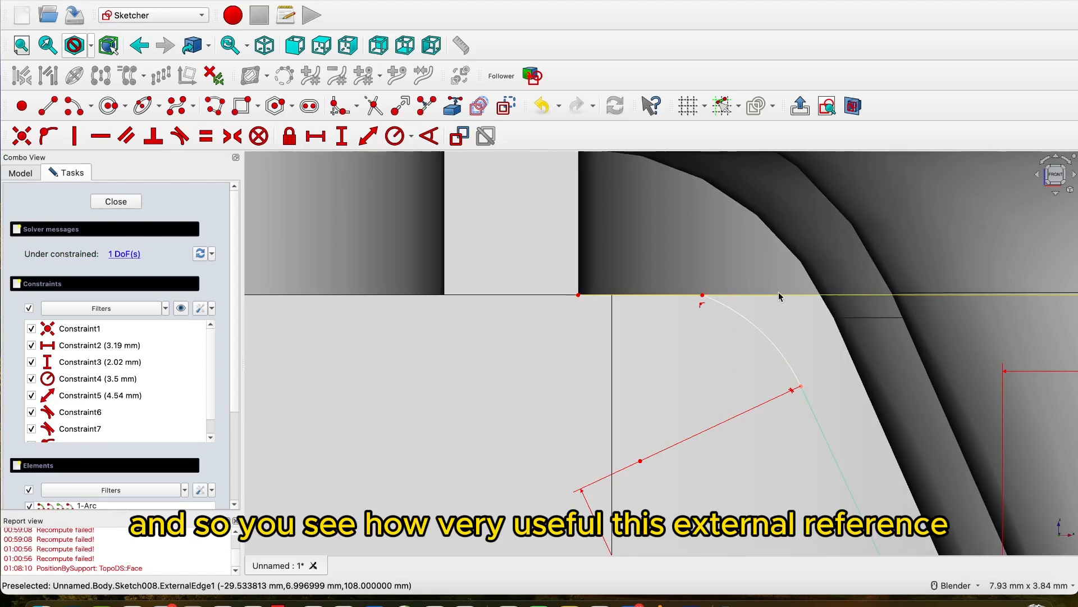
scroll(780, 295, "down", 2)
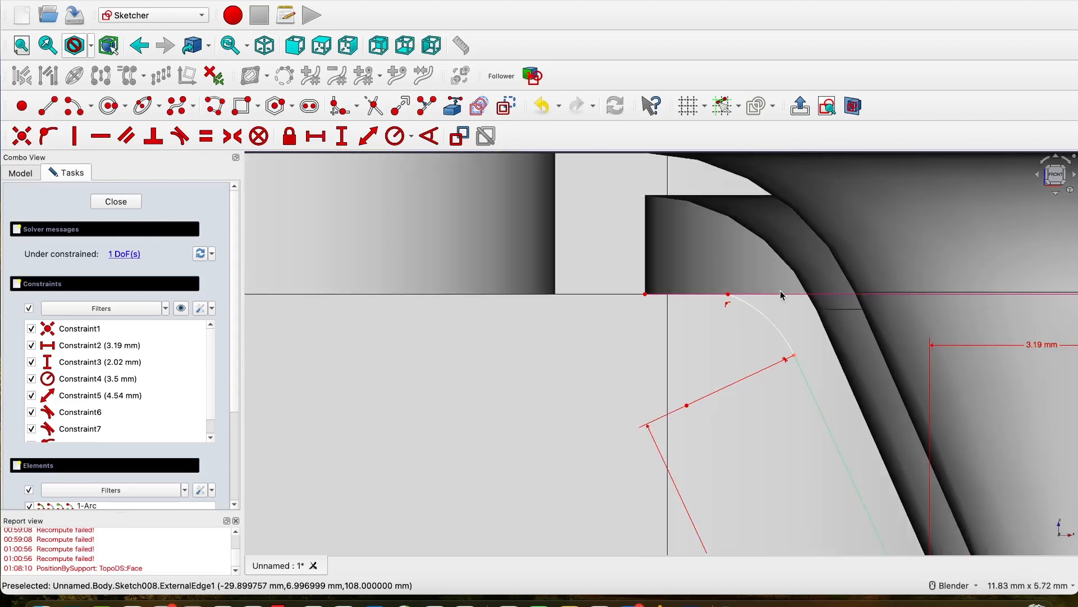
left_click(56, 108)
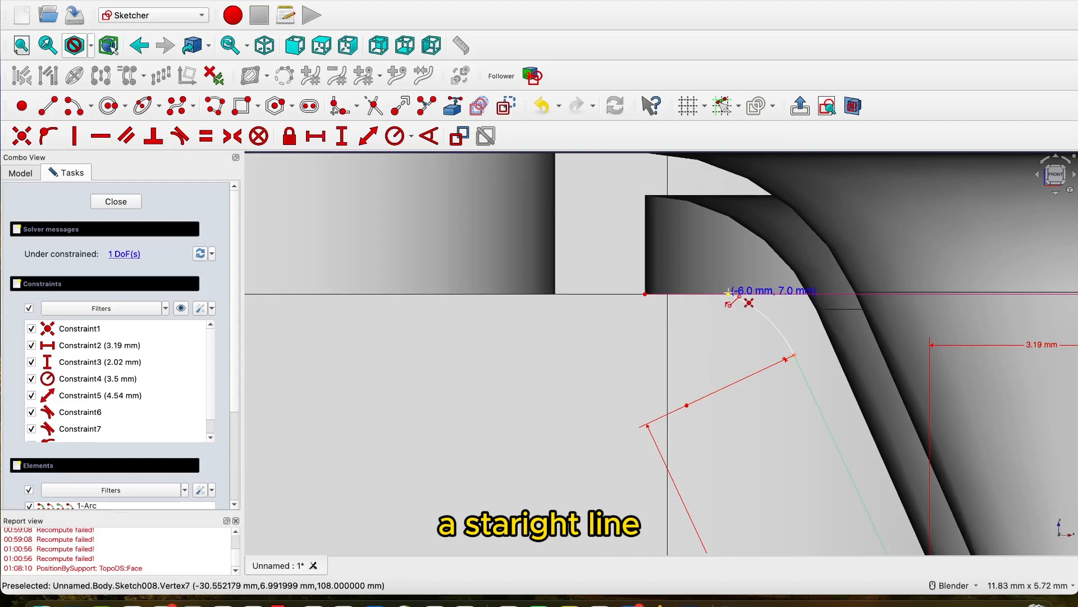
left_click(729, 293)
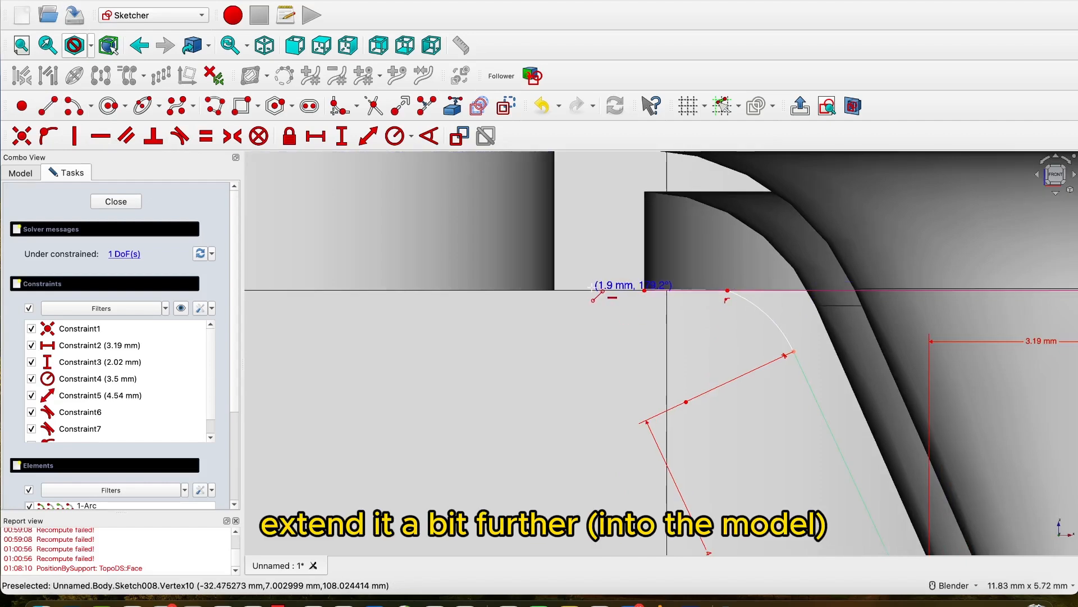
left_click(586, 286)
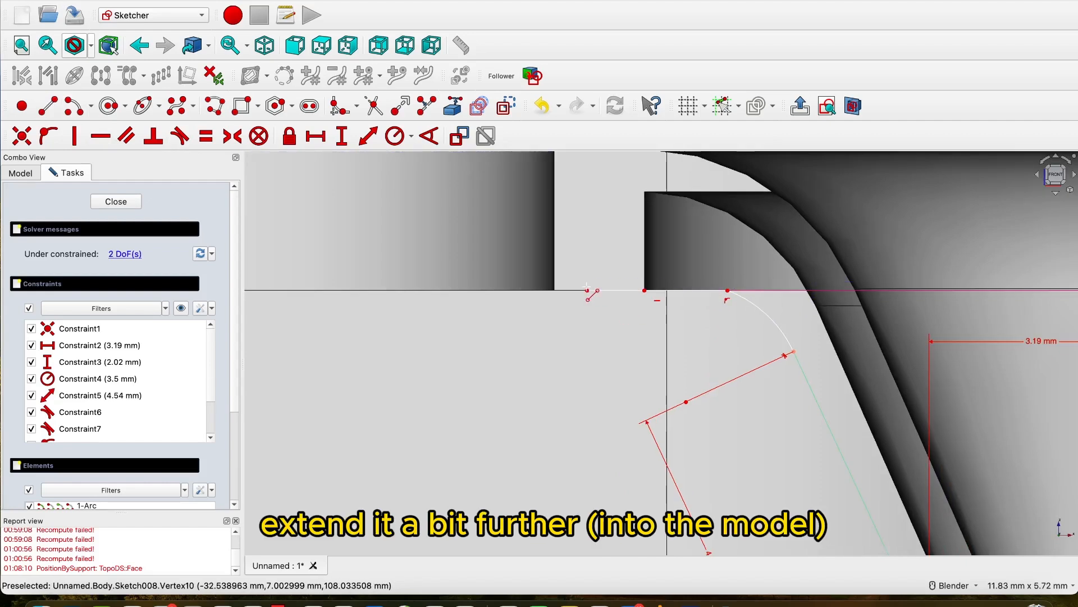
Constrain the horizontal line's length to 2 mm
key("l")
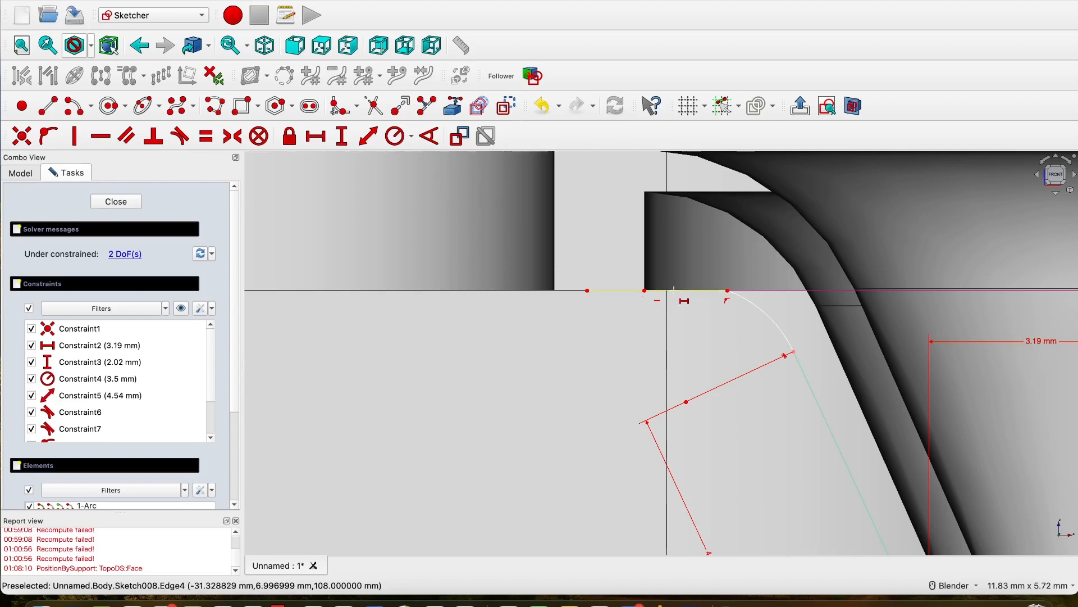
left_click(672, 291)
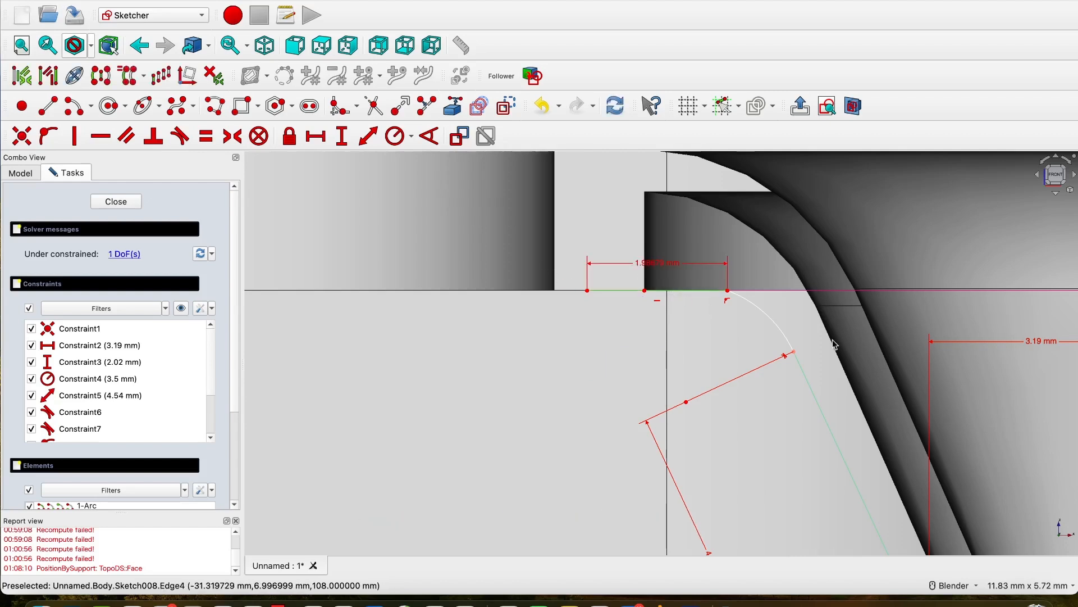
type("2")
left_click(841, 363)
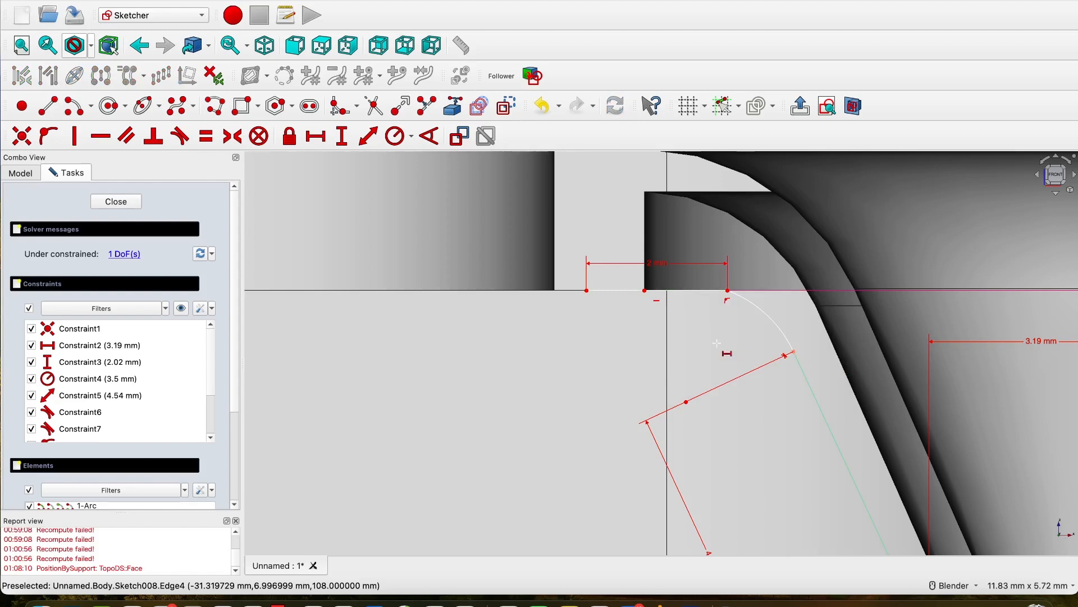
Constrain the upper arc tangent to the 2 mm horizontal line
left_click(749, 309)
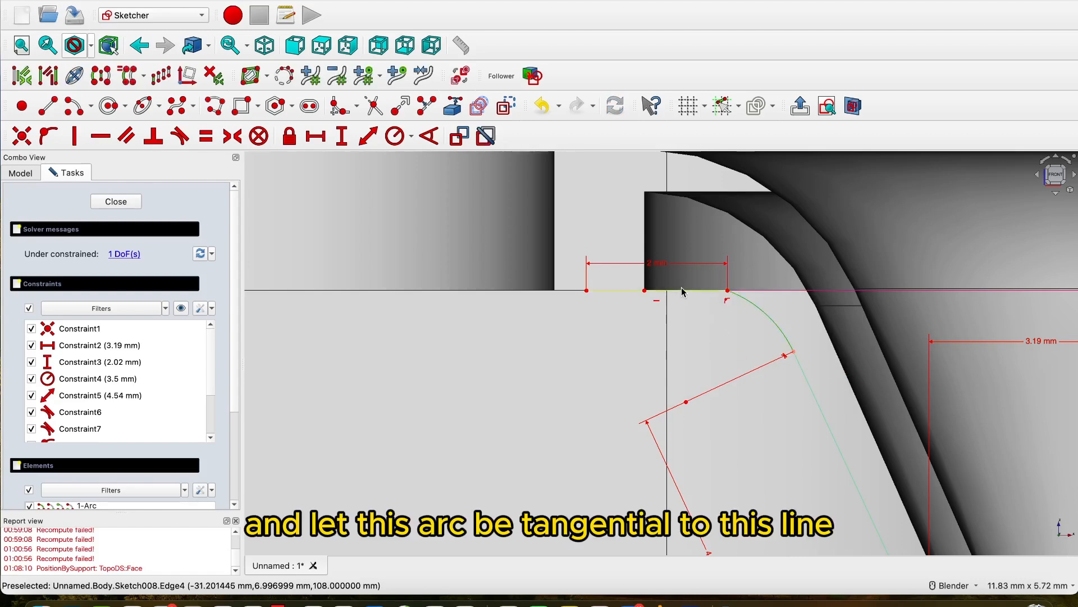
left_click(683, 293)
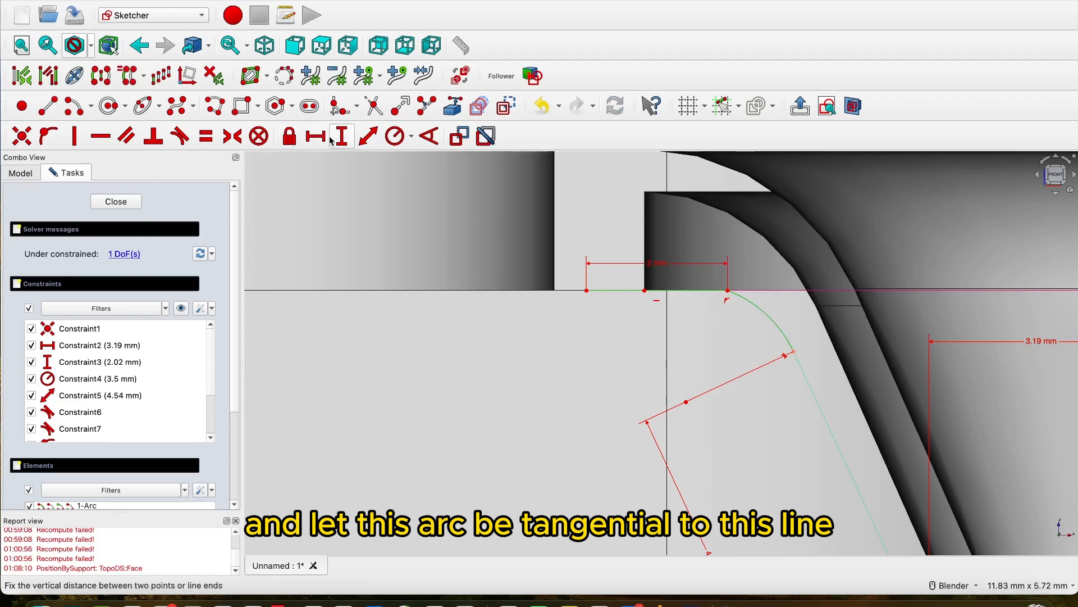
left_click(181, 136)
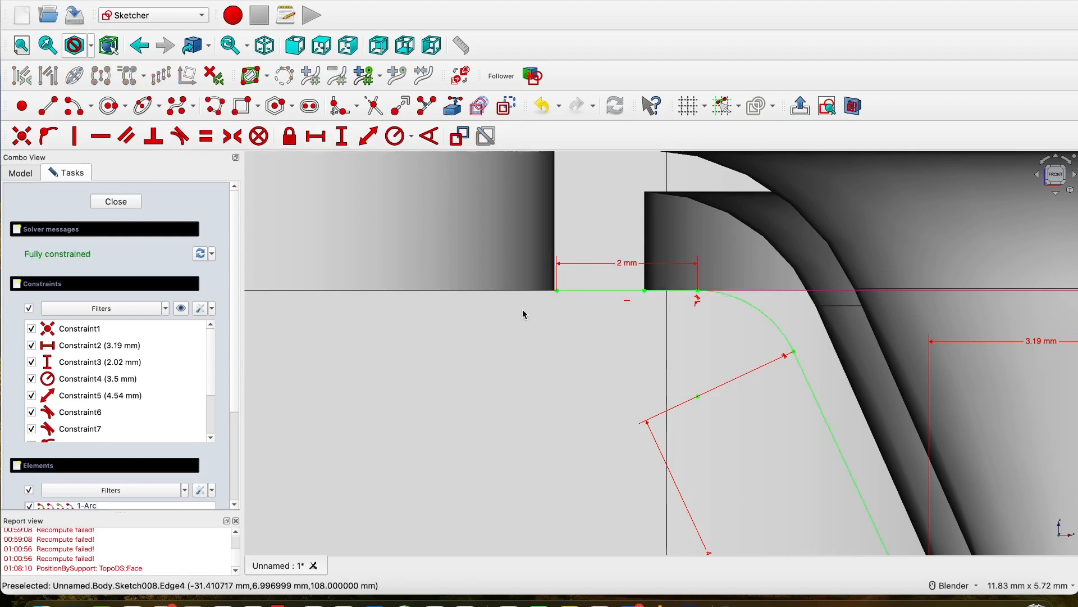
Draw a vertical line about 1.2 mm long upward from the outer end of the 2 mm horizontal line
scroll(649, 318, "down", 5)
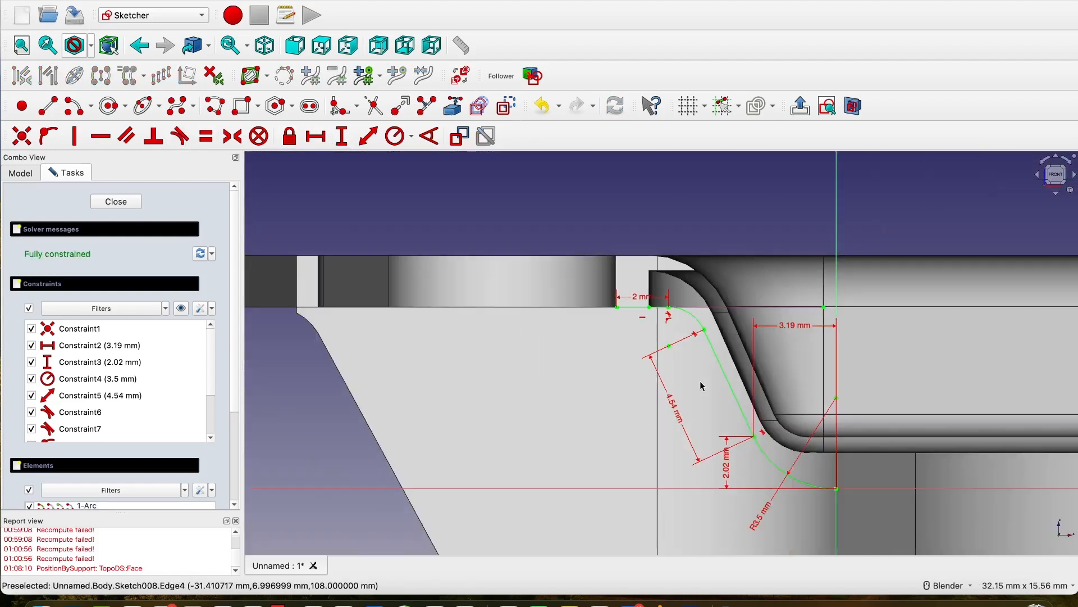
scroll(664, 315, "up", 4)
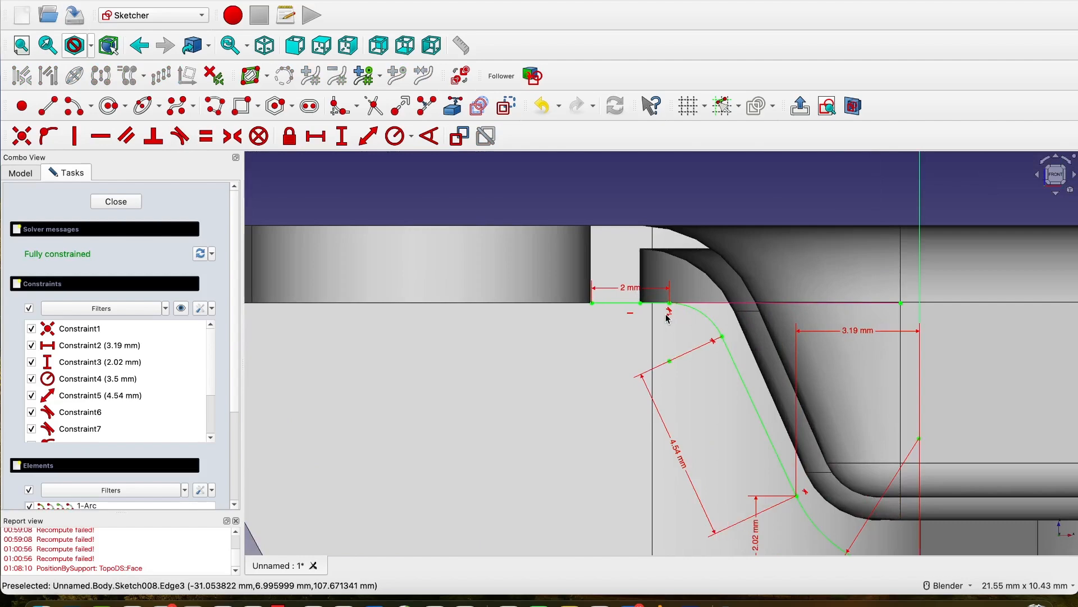
scroll(611, 278, "down", 2)
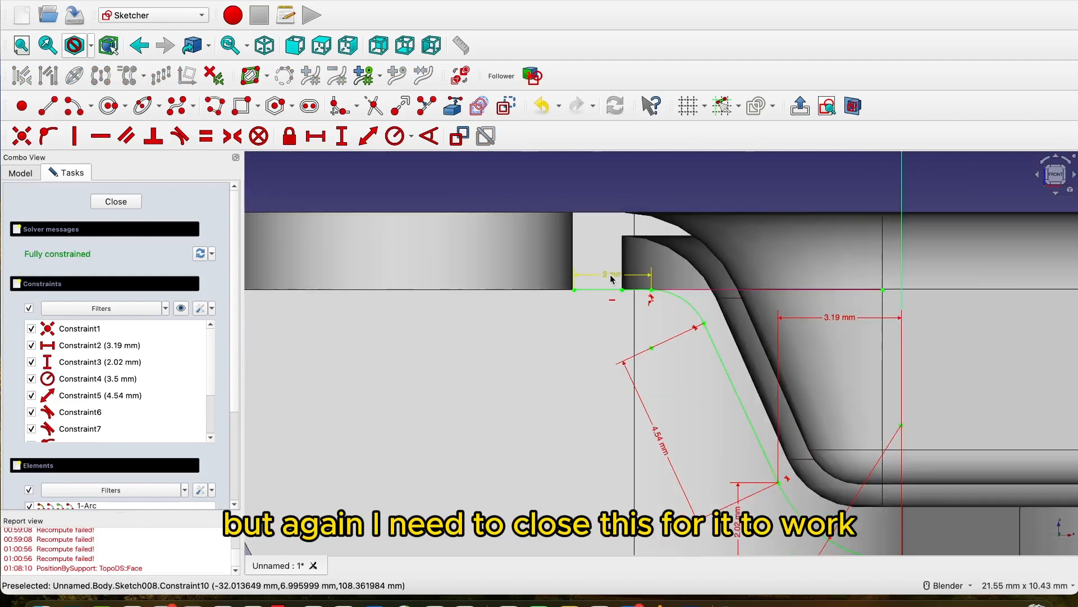
scroll(611, 278, "down", 2)
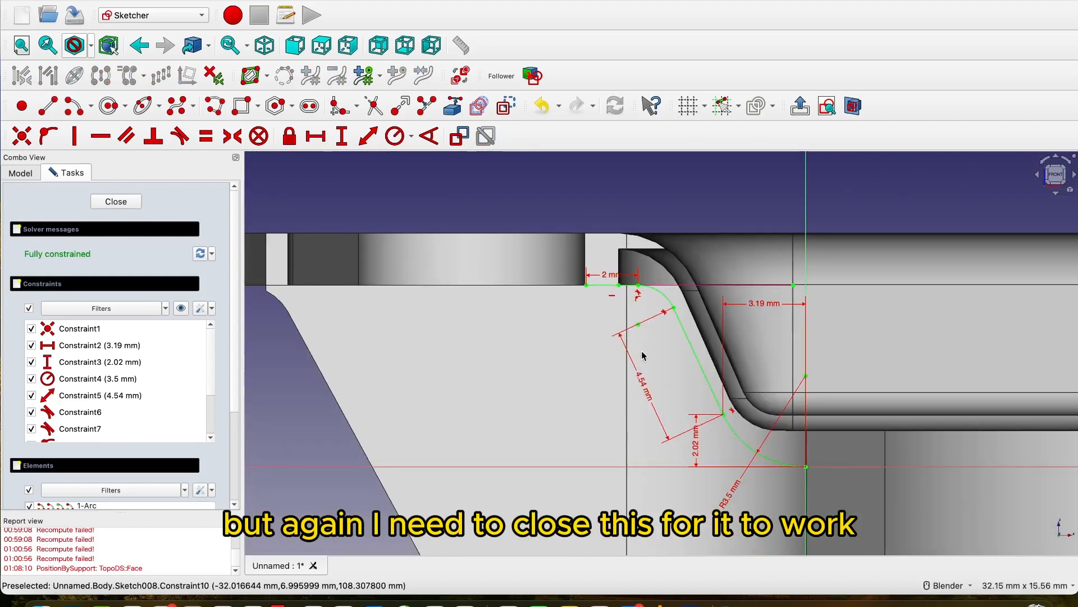
scroll(602, 279, "up", 3)
left_click(48, 106)
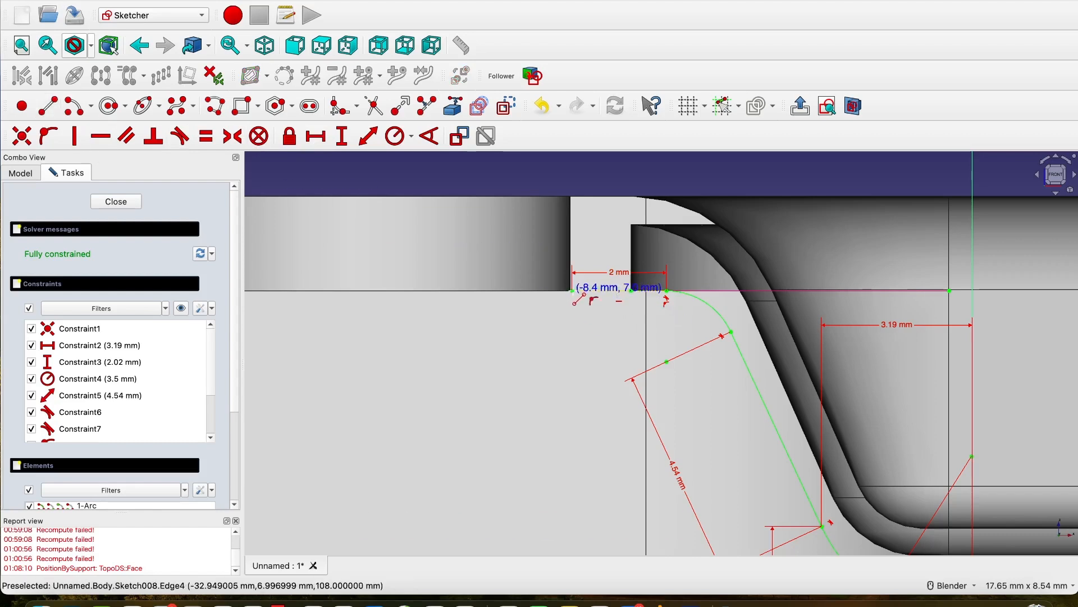
left_click(571, 291)
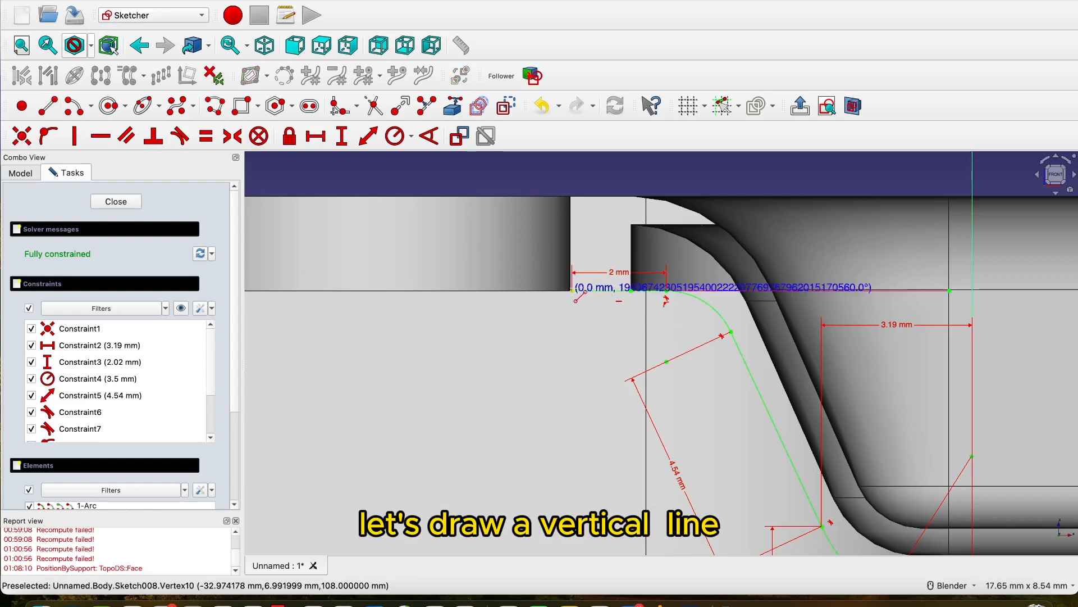
left_click(572, 235)
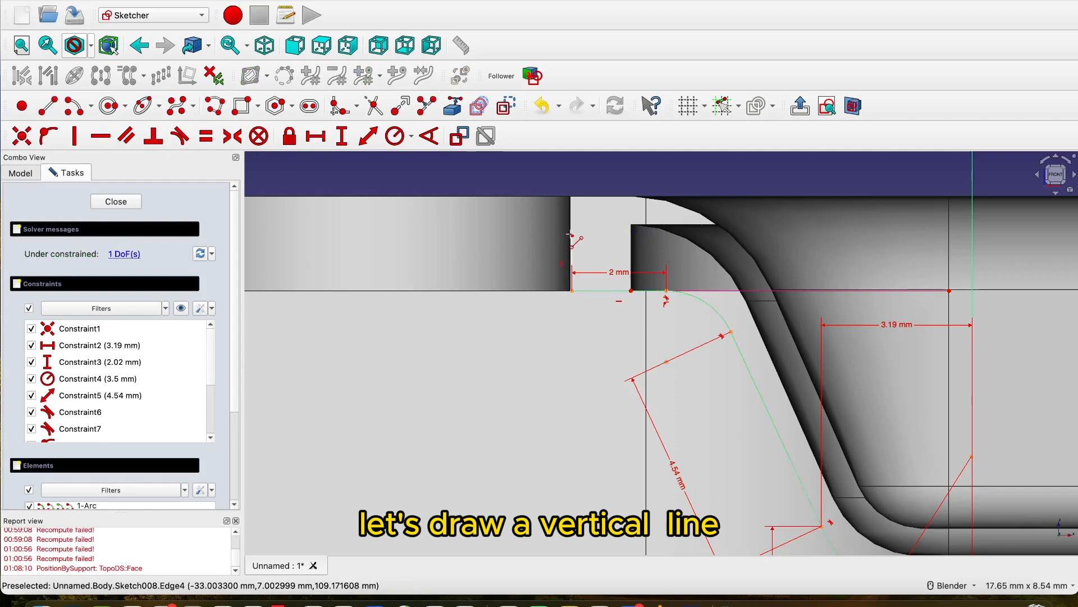
Constrain the vertical line's length to 1 mm
left_click(342, 136)
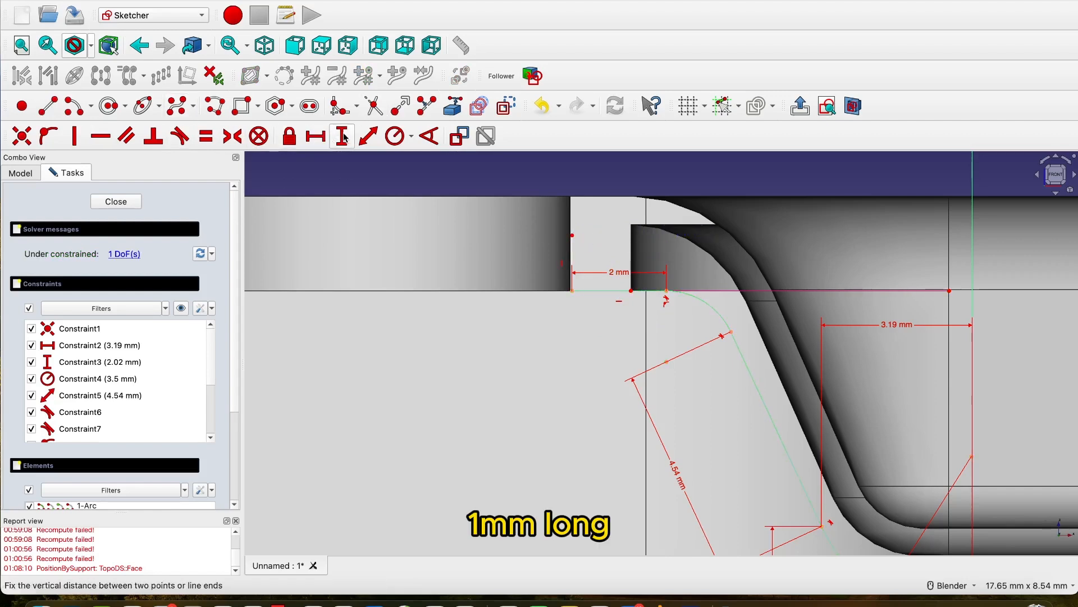
left_click(573, 254)
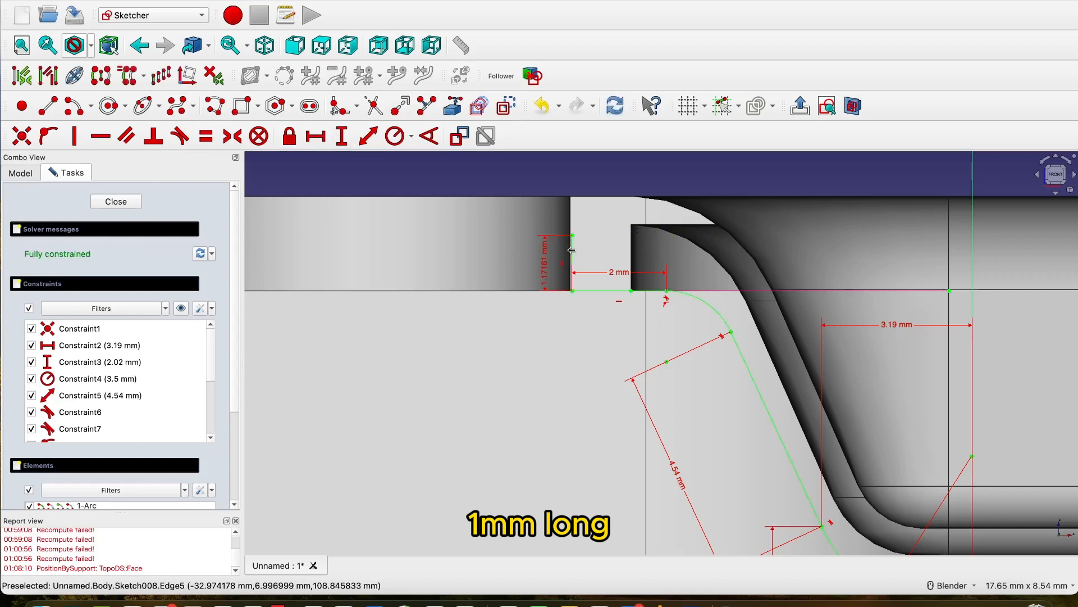
type("1")
left_click(743, 324)
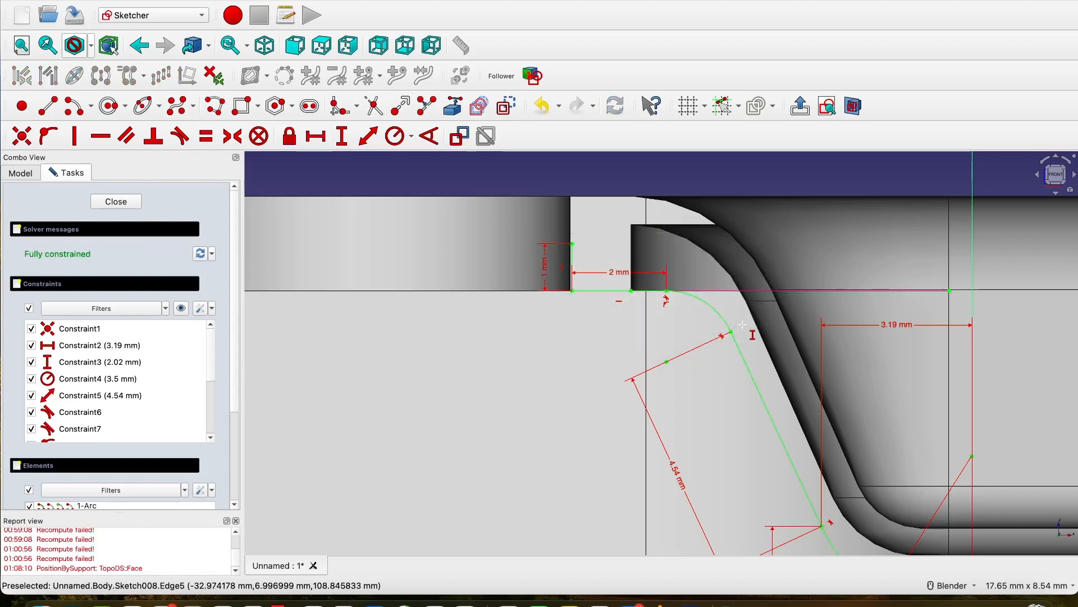
Draw a horizontal line from the 1 mm line's upper end above the 2 mm line and constrain both horizontal lines equal
scroll(509, 309, "up", 2)
left_click(47, 106)
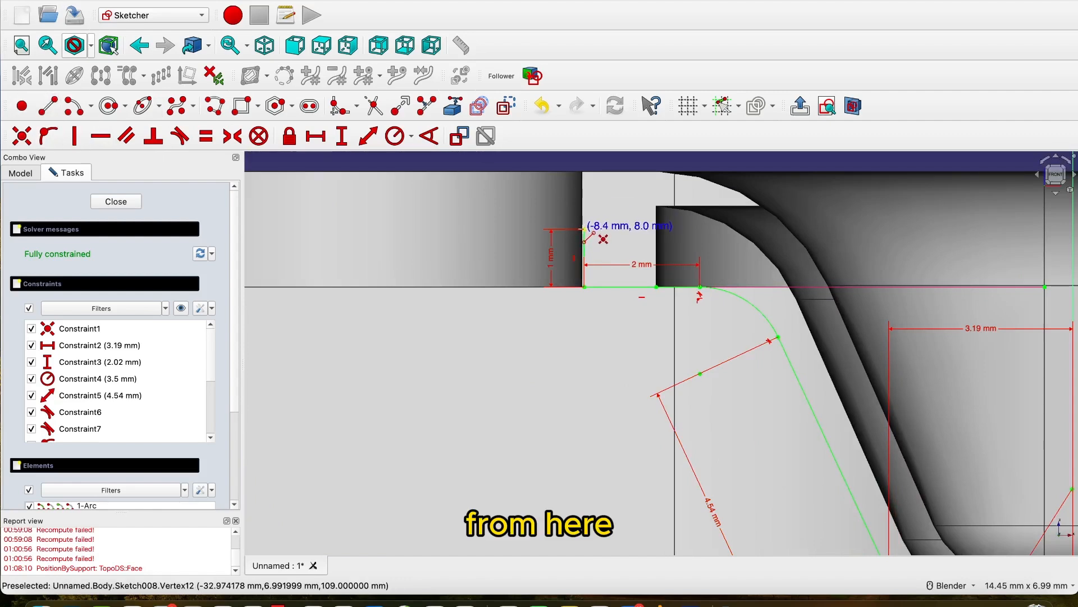
left_click(585, 230)
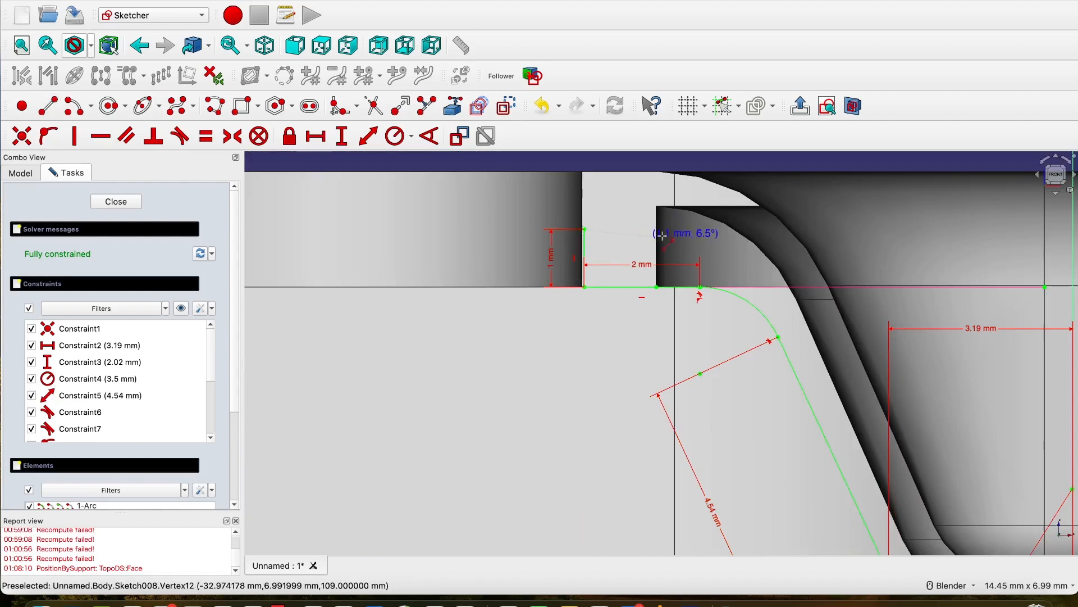
left_click(700, 231)
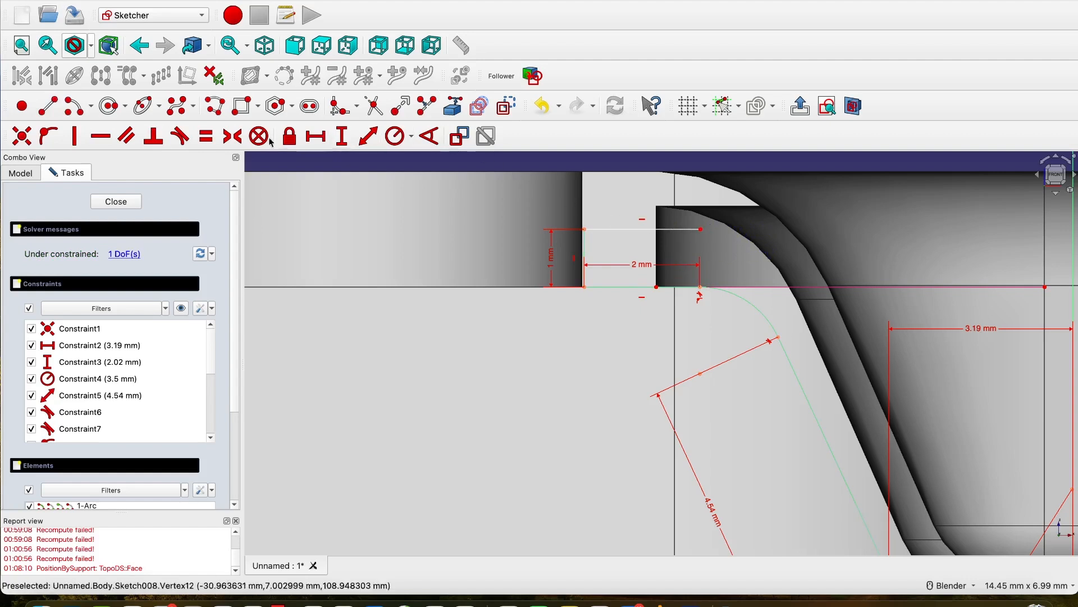
left_click(209, 137)
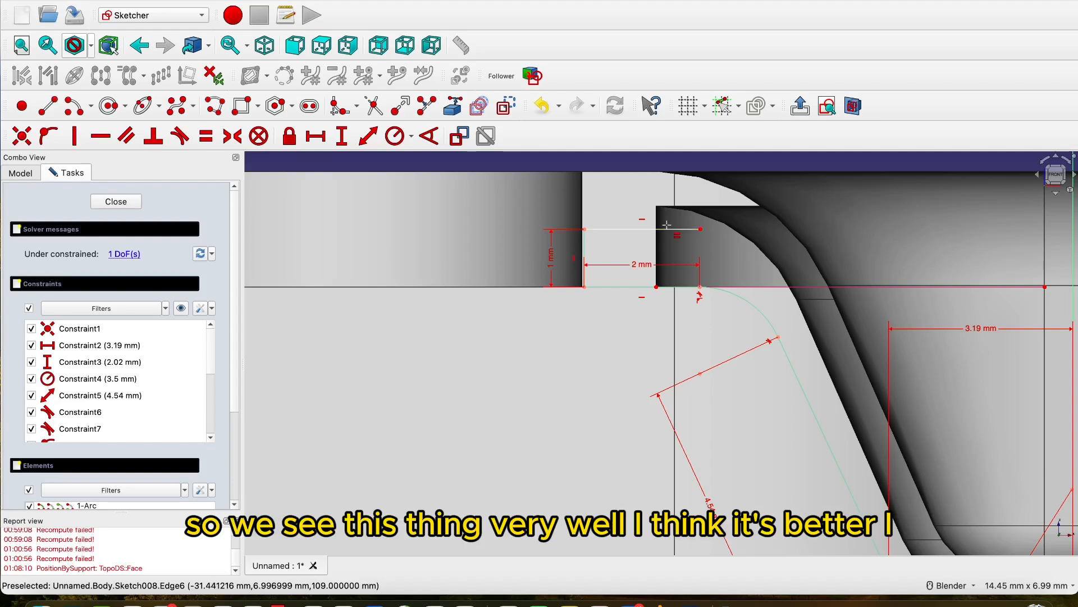
left_click(668, 288)
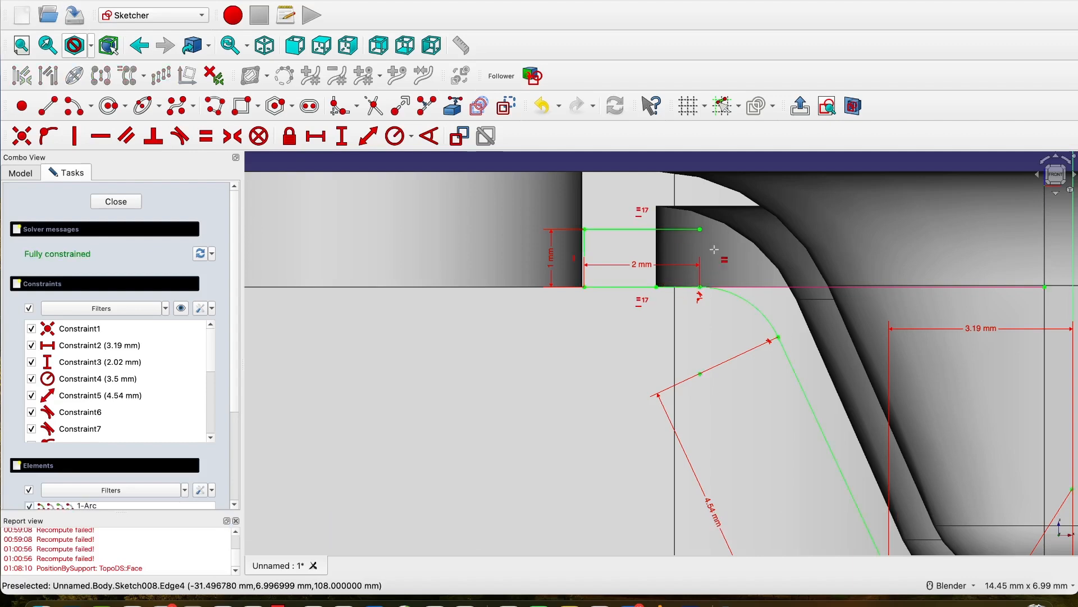
Switch the model's draw style to Wireframe so the sketch geometry can be seen clearly
left_click(90, 45)
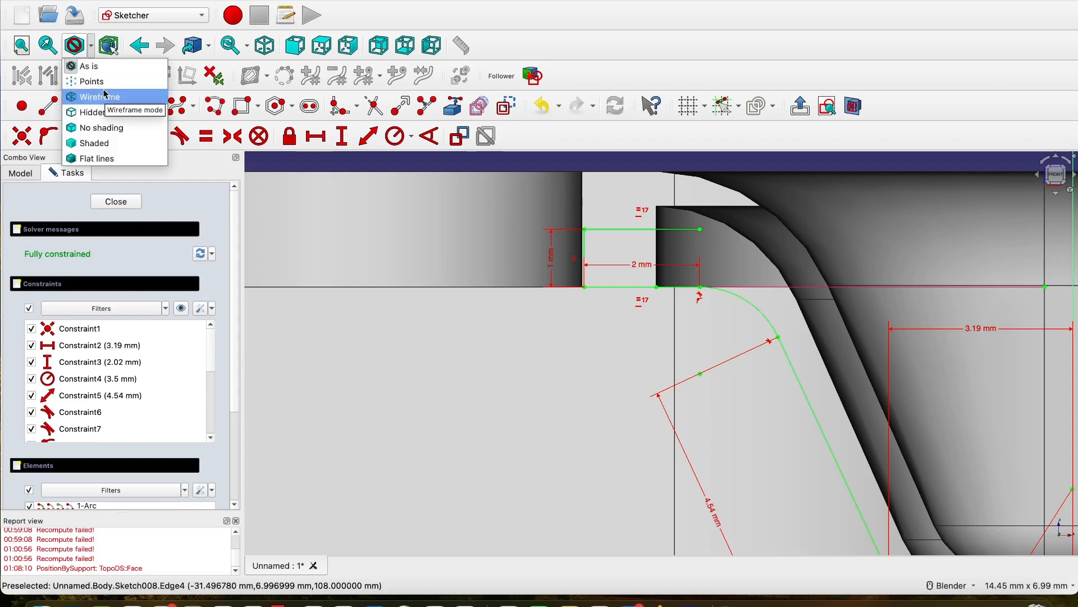
left_click(107, 98)
scroll(759, 351, "down", 3)
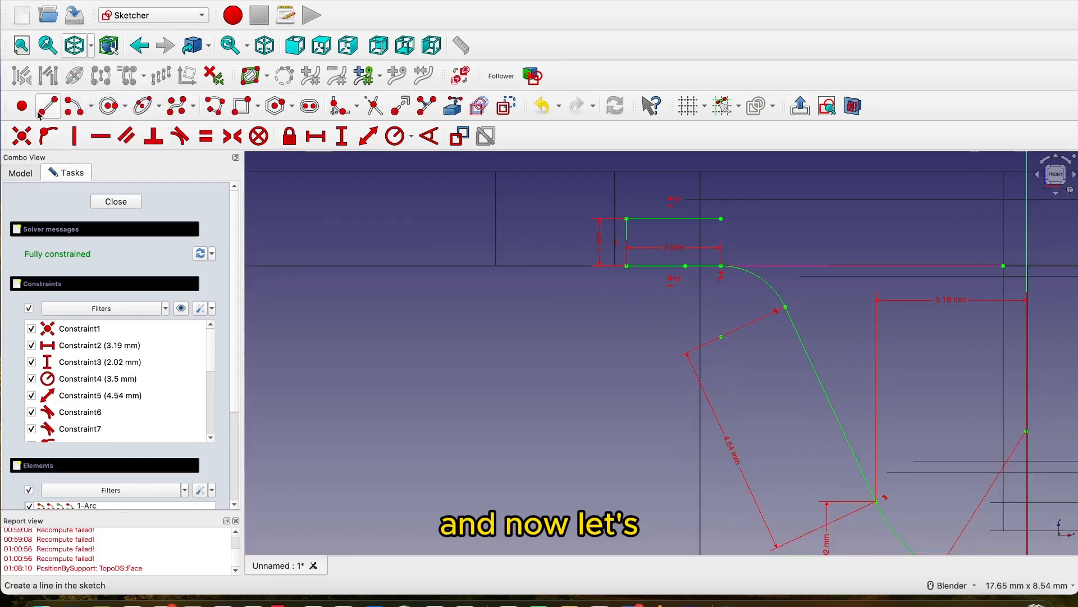
Draw an arc around the upper arc's centre, starting at the upper horizontal line's free end and curving down outside the existing arc
left_click(26, 135)
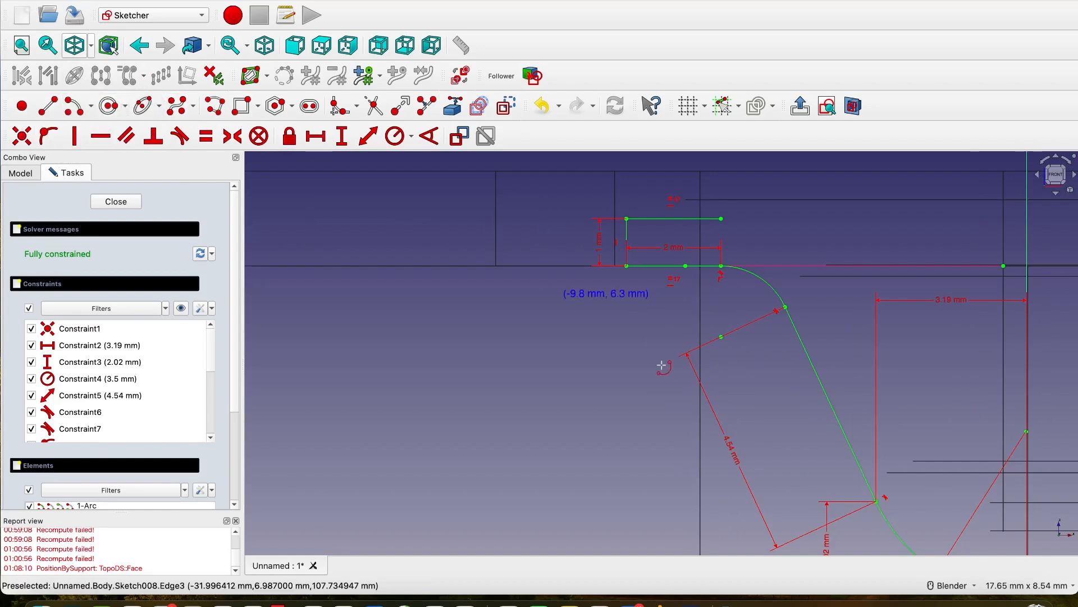
left_click(722, 338)
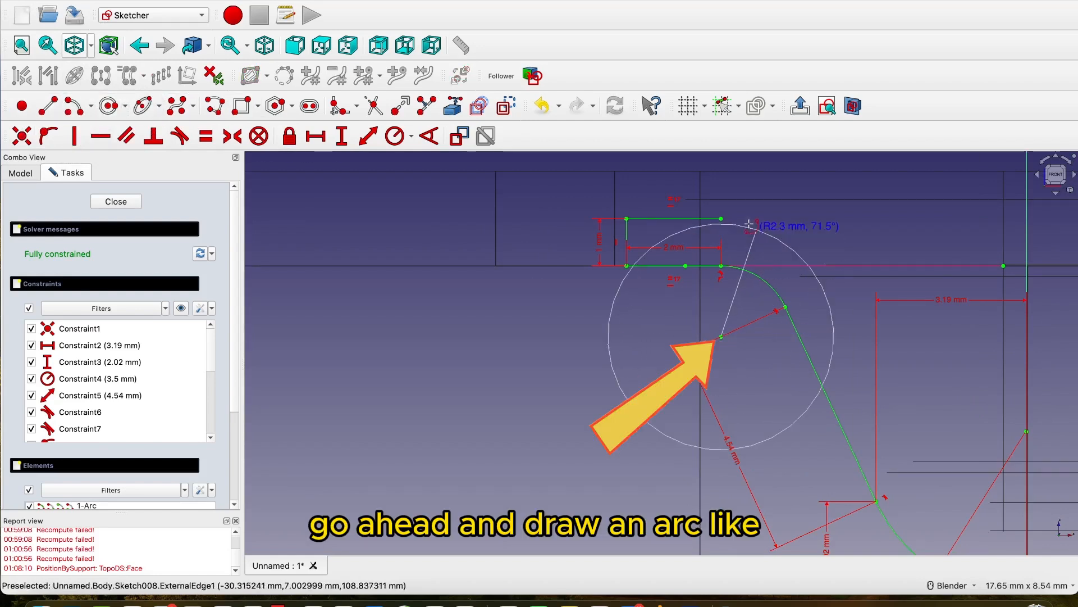
left_click(722, 218)
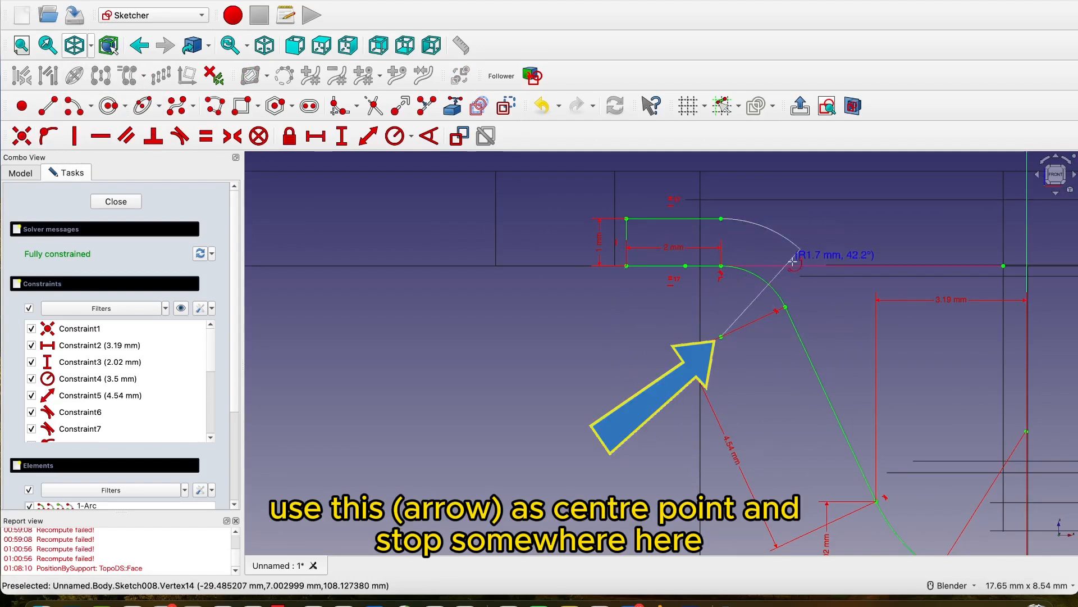
left_click(802, 297)
scroll(802, 298, "down", 3)
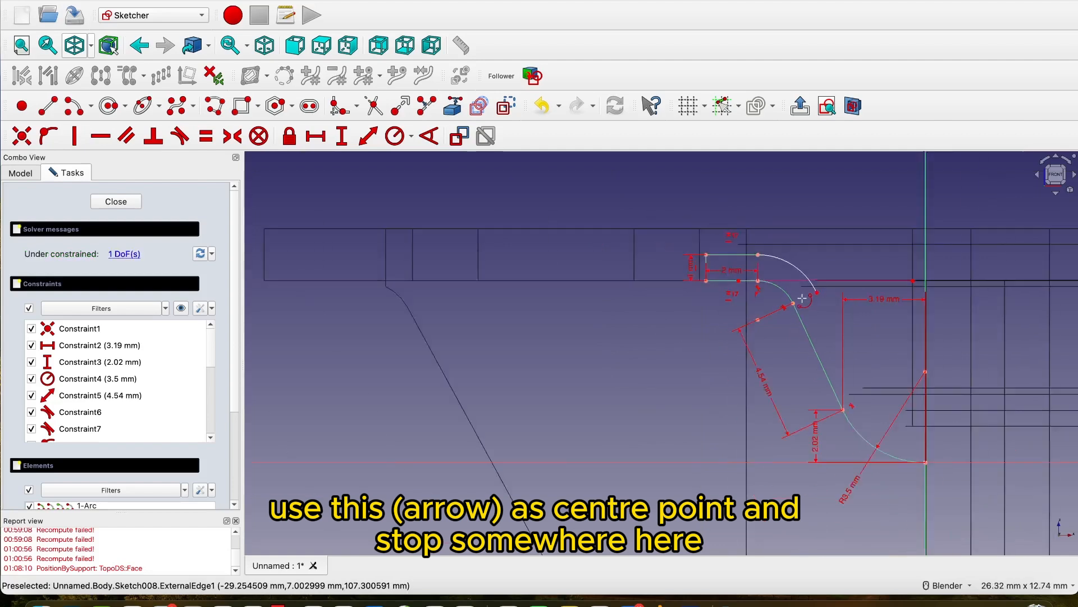
Draw a vertical line about 1 mm long along the vertical axis, upward from the lower arc's end at the origin
scroll(928, 437, "down", 1)
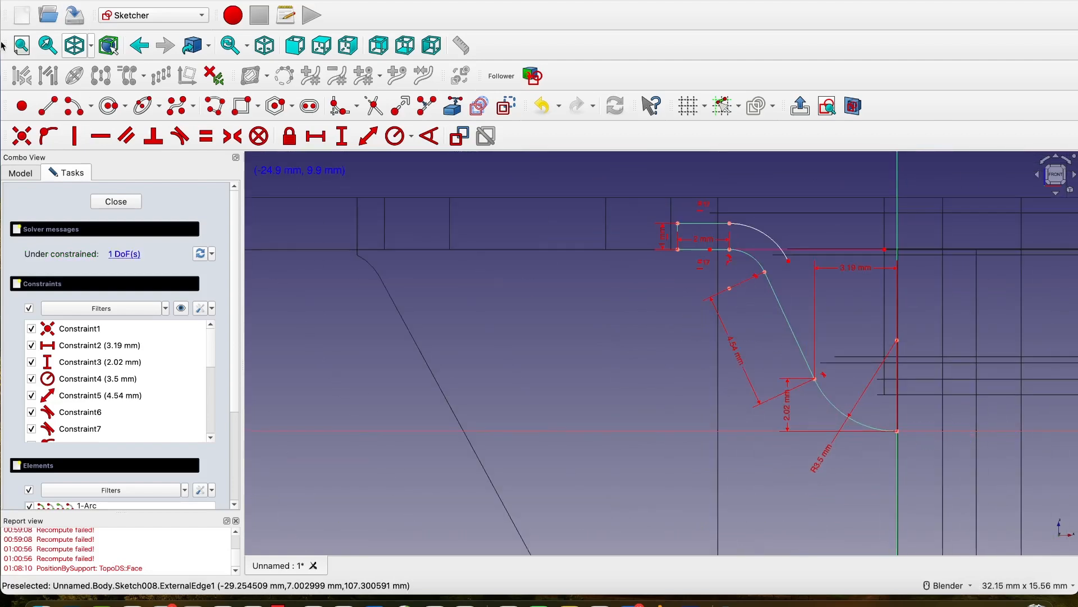
left_click(48, 106)
scroll(899, 431, "up", 3)
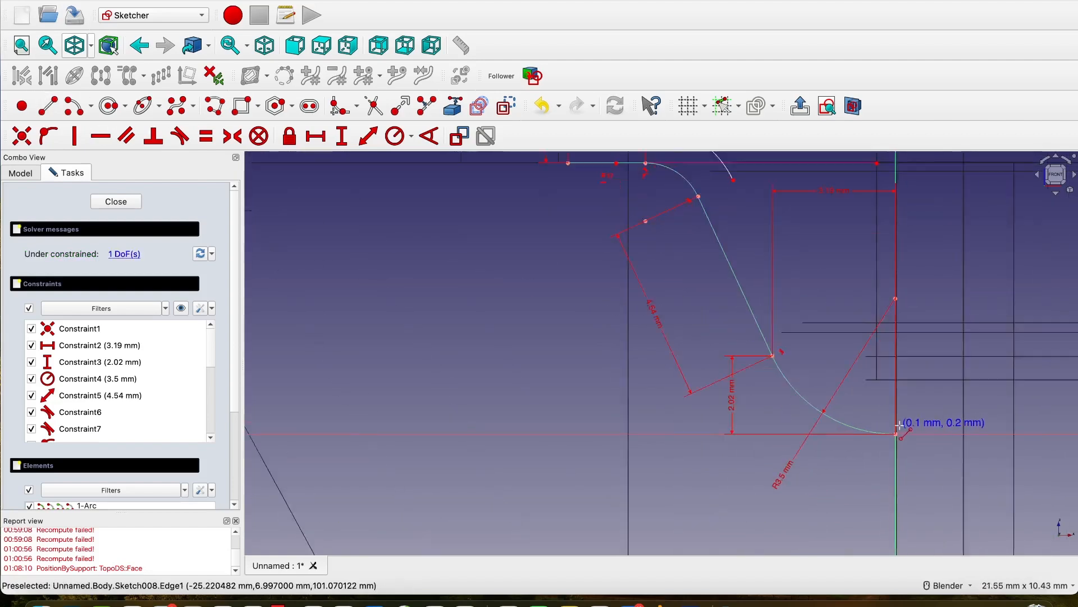
left_click(897, 436)
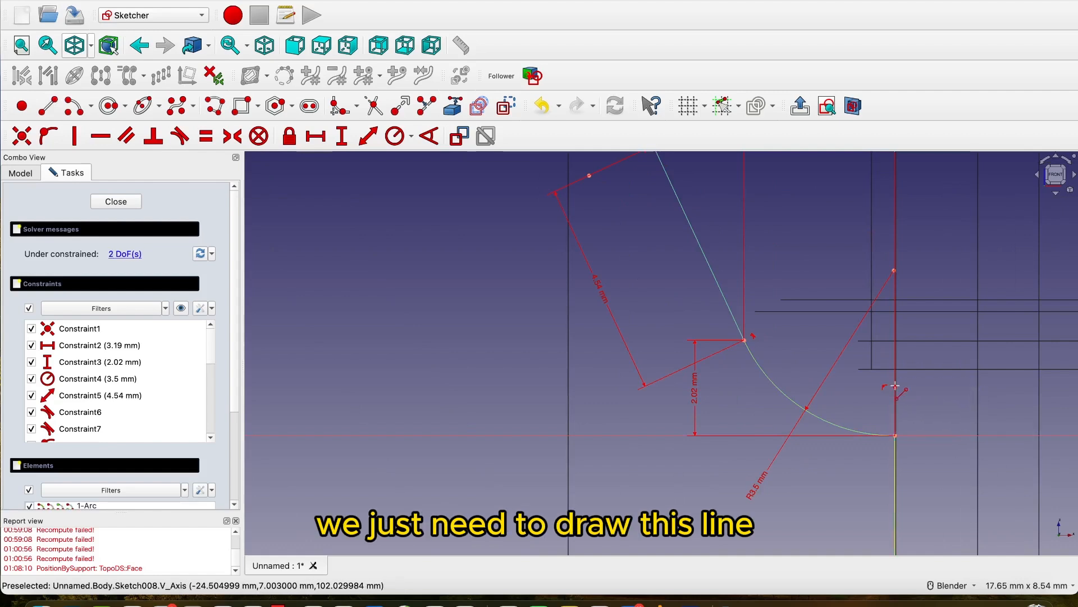
scroll(925, 407, "down", 3)
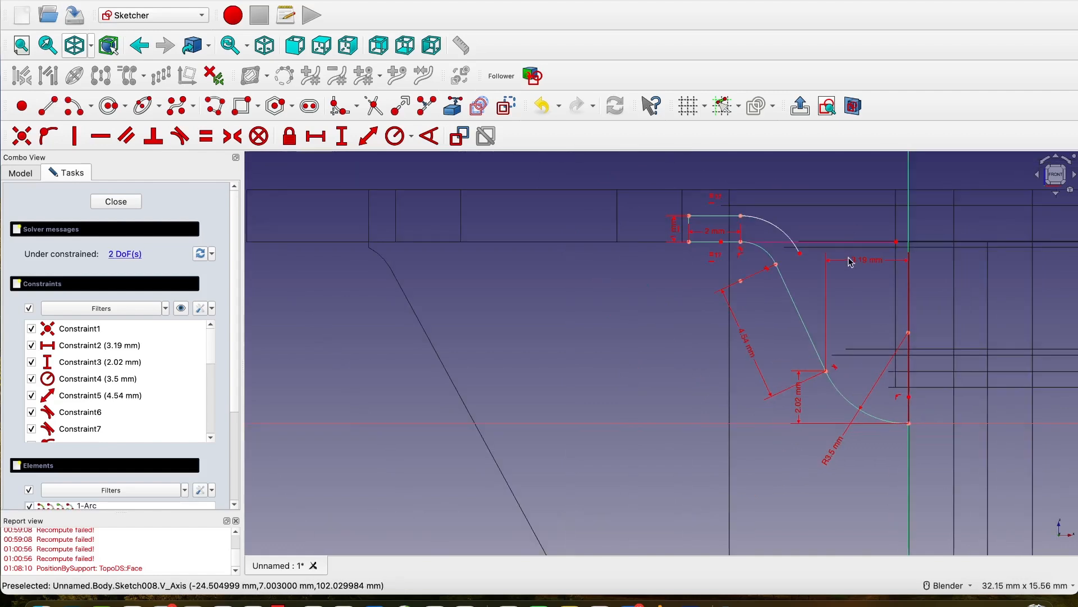
Move the 3.19 mm dimension below the profile and constrain the vertical line at the origin to 1 mm long
left_click_drag(886, 441, 888, 462)
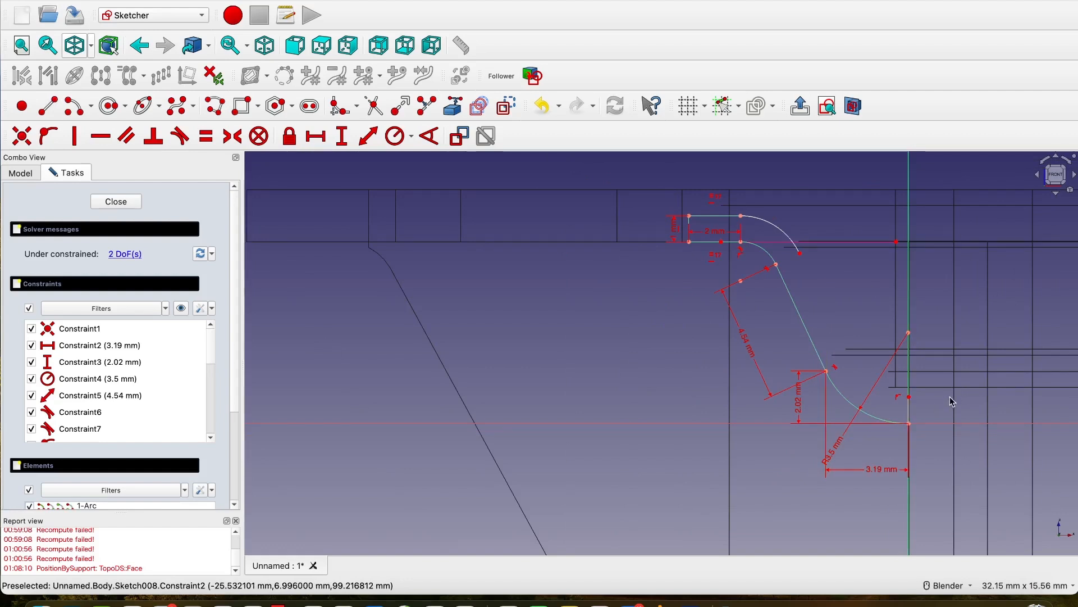
middle_click_drag(950, 403, 819, 380, "shift")
scroll(811, 385, "up", 1)
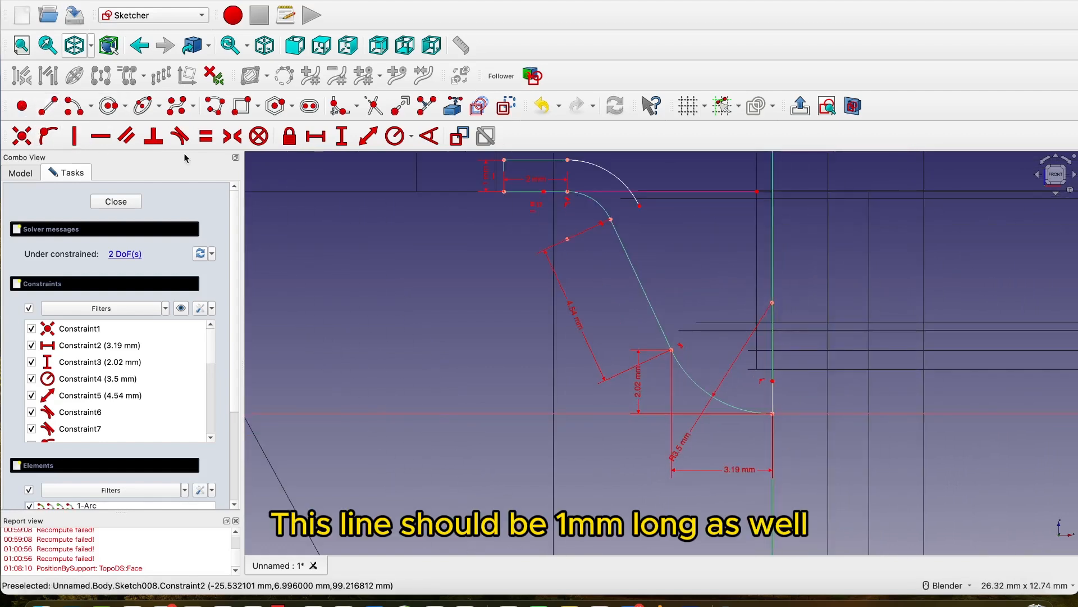
left_click(343, 136)
left_click(771, 394)
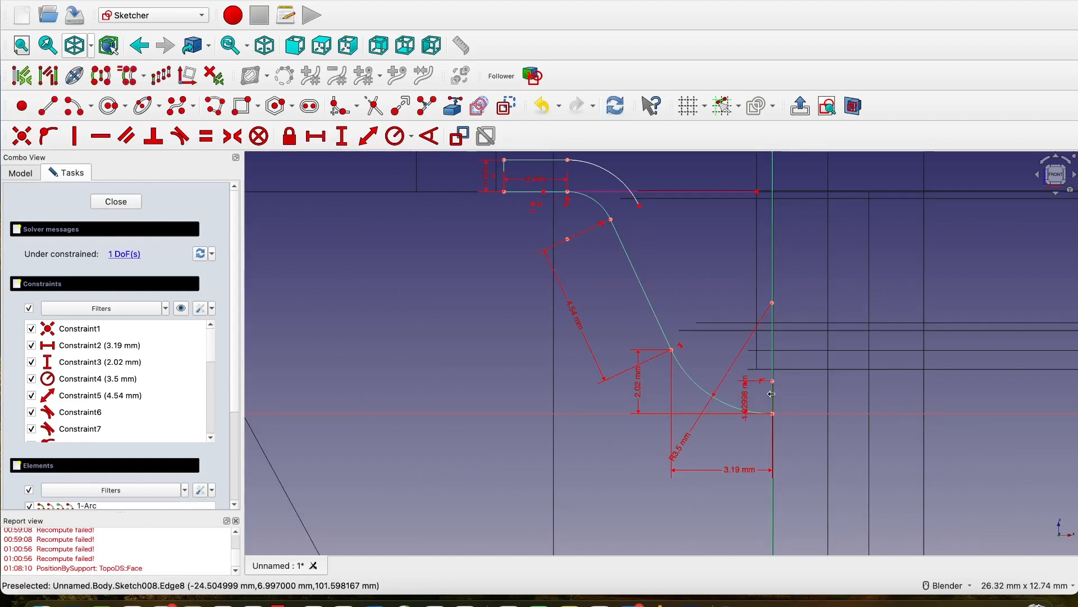
type("1")
left_click(938, 468)
Draw an arc of about 2.5 mm radius around the R3.5 arc's centre, from the 1 mm line's upper end toward the slanted line
left_click(73, 106)
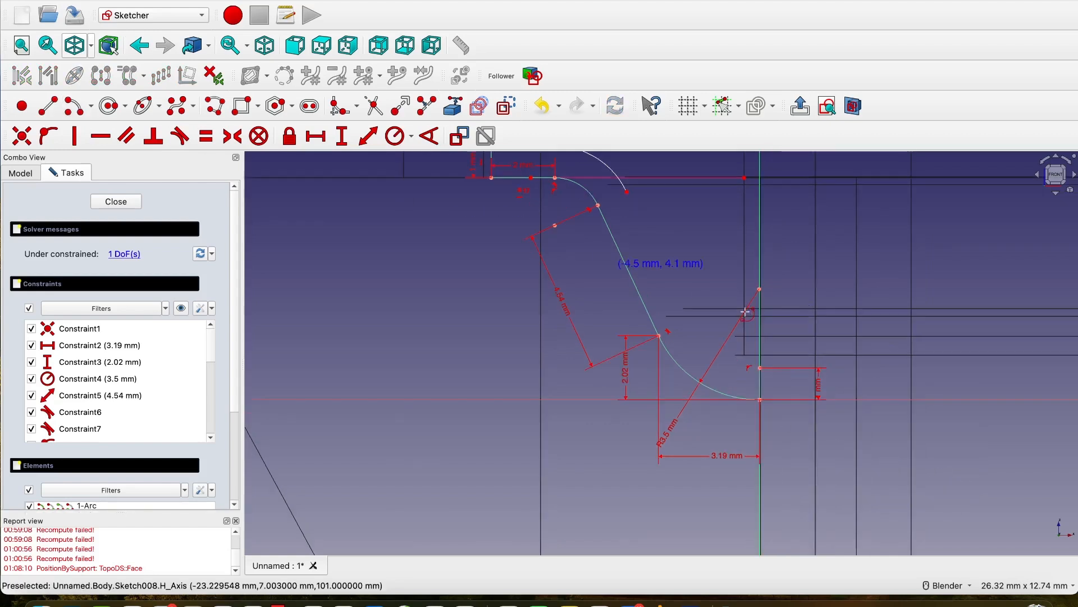
left_click(761, 291)
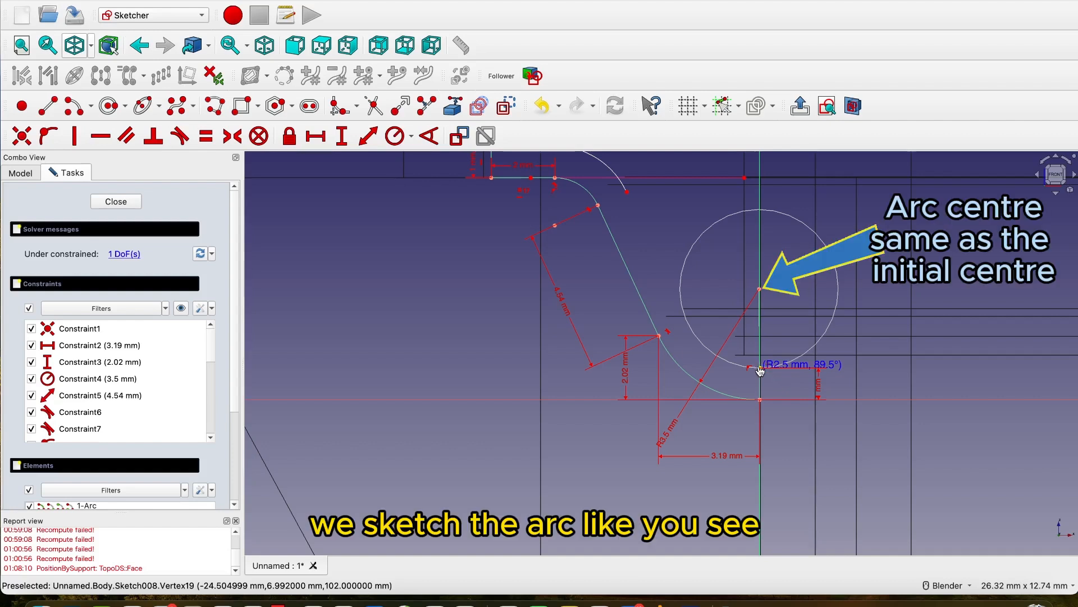
left_click(760, 368)
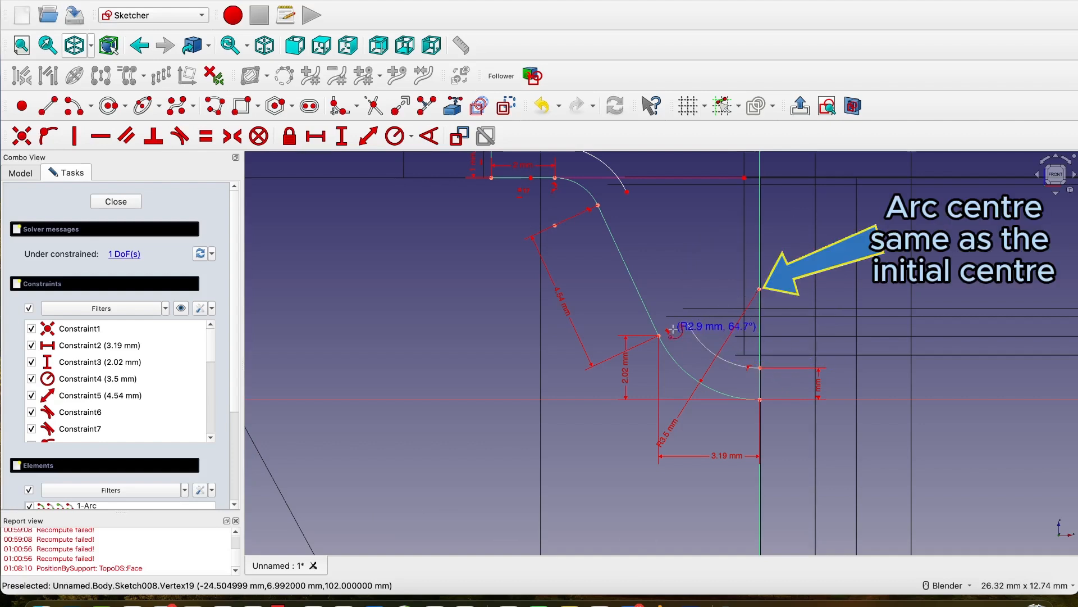
left_click(673, 329)
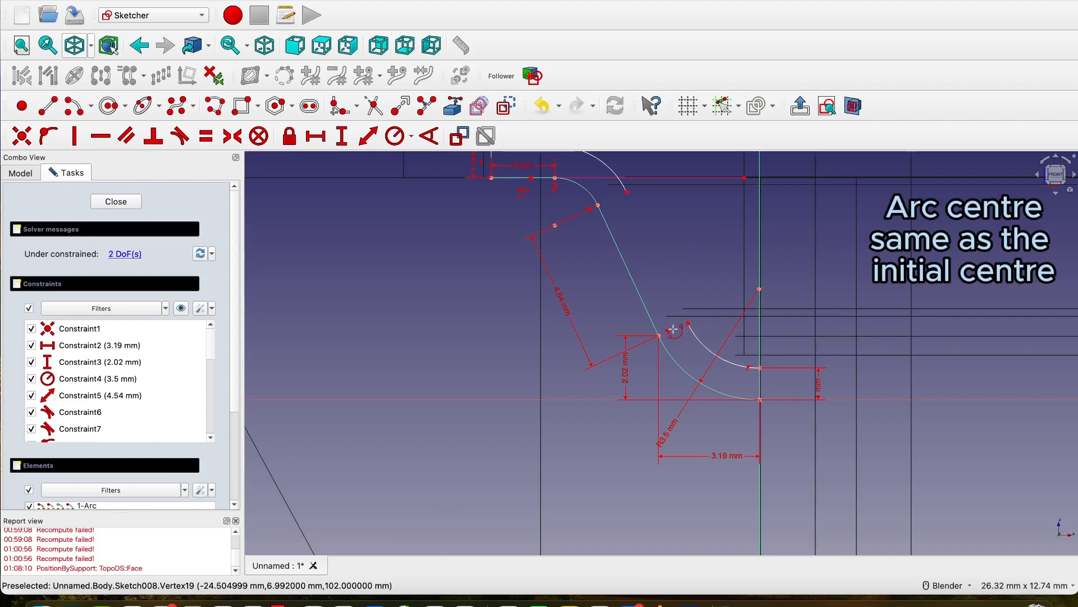
Join the free ends of the two new inner arcs with a slanted line parallel to the 4.54 mm line
left_click(47, 105)
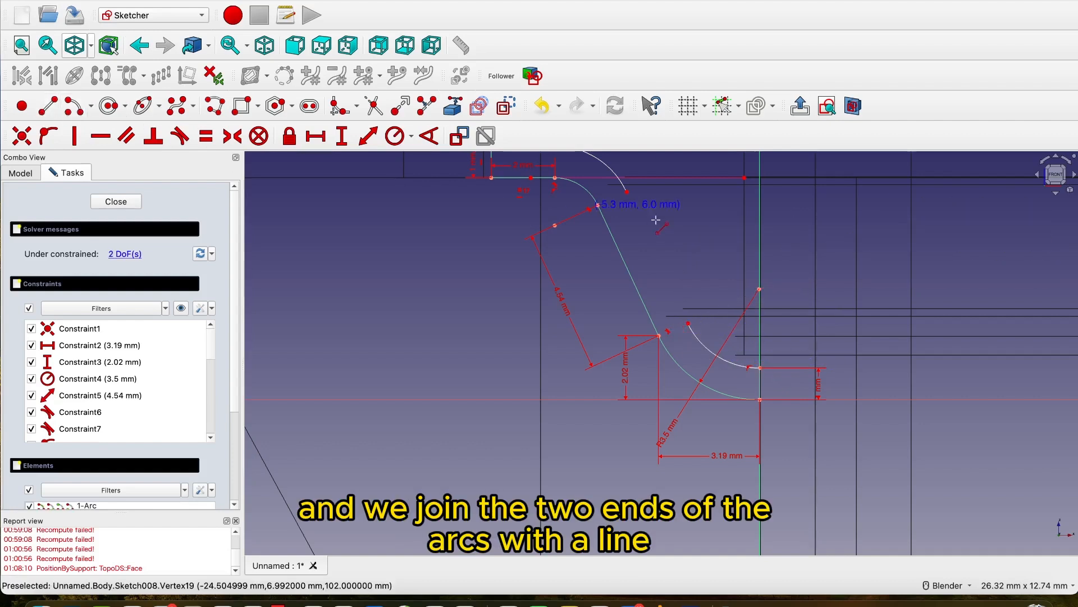
left_click(628, 192)
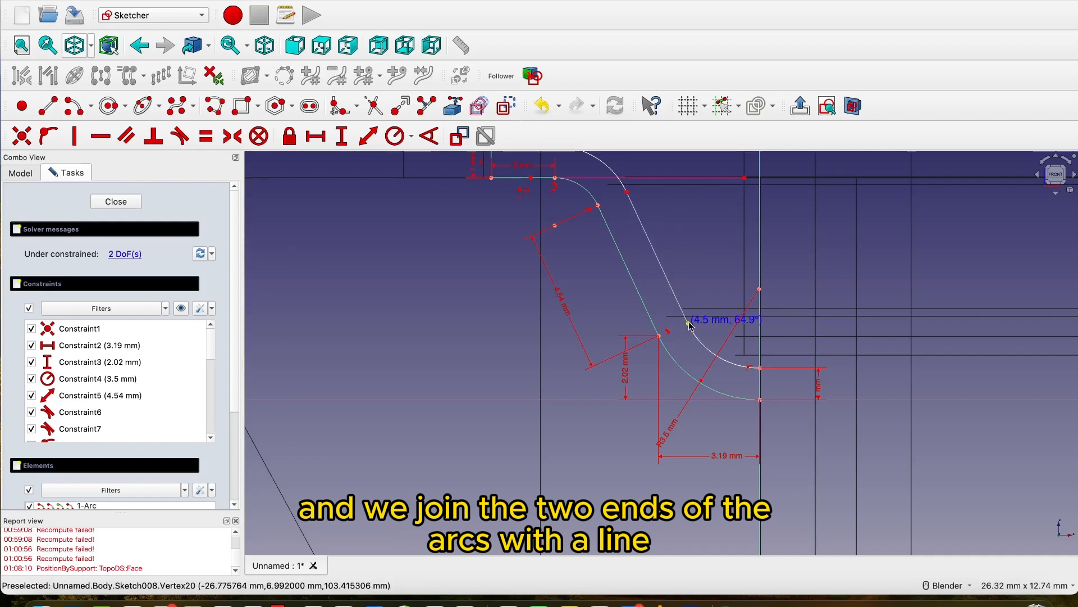
scroll(689, 262, "down", 1)
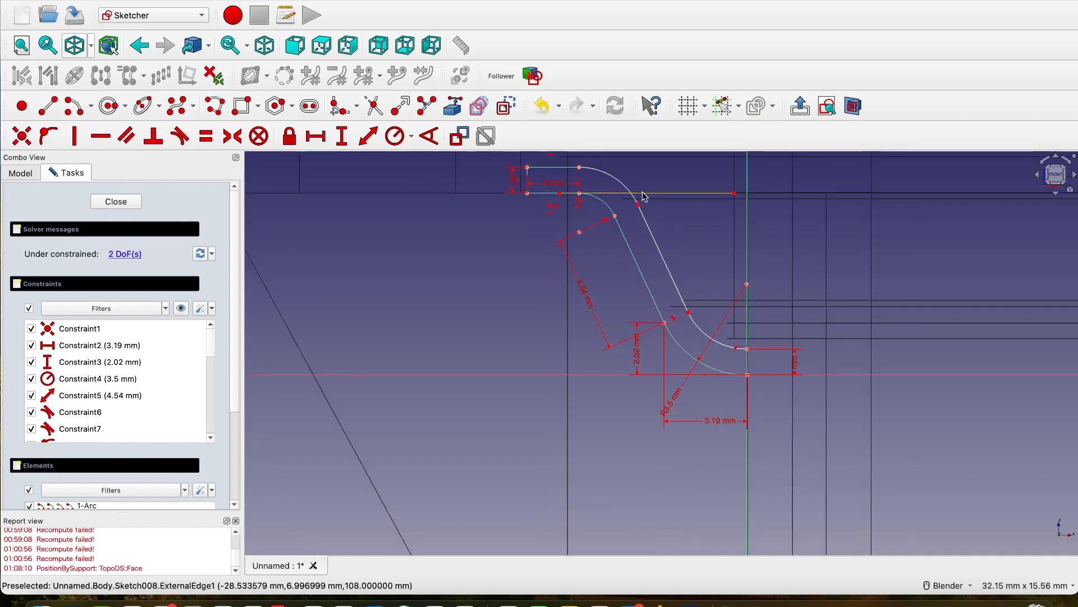
Make the inner slanted line of the profile tangent to both the upper and the lower inner arc
scroll(610, 168, "up", 2)
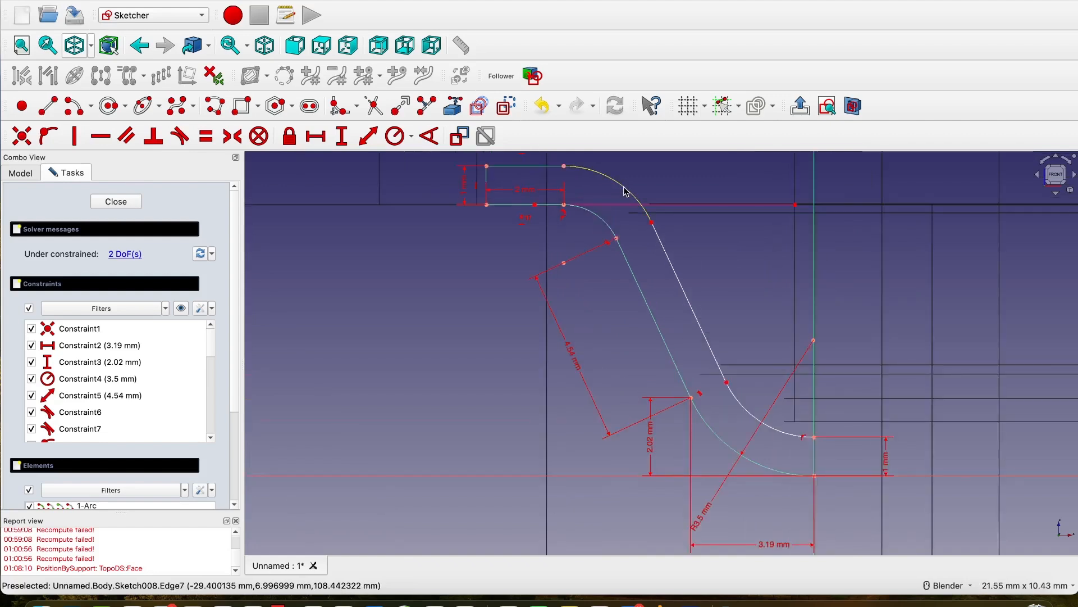
left_click(625, 192)
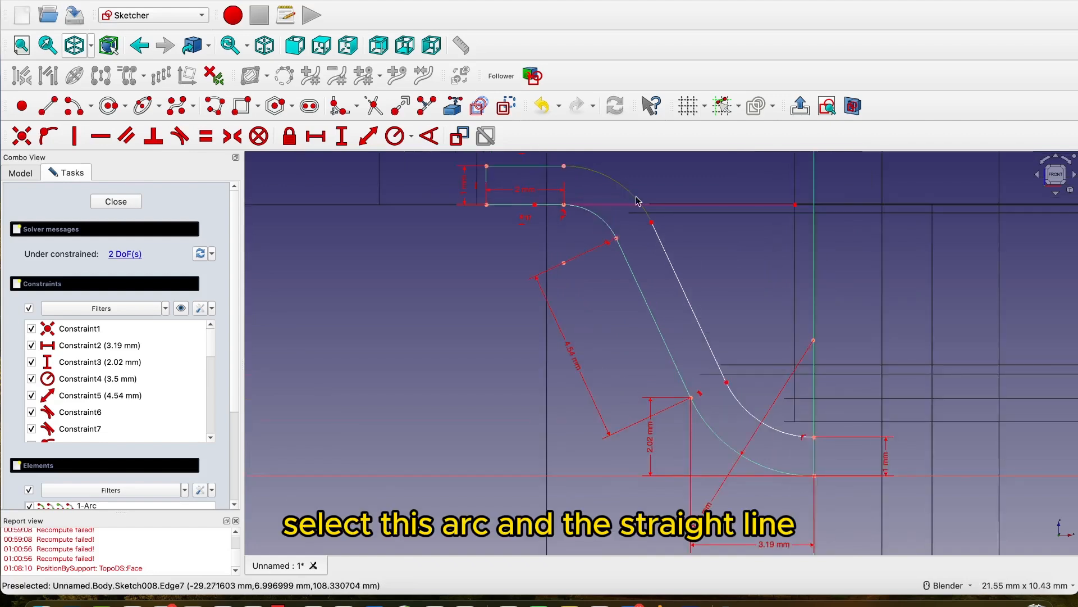
left_click(674, 270)
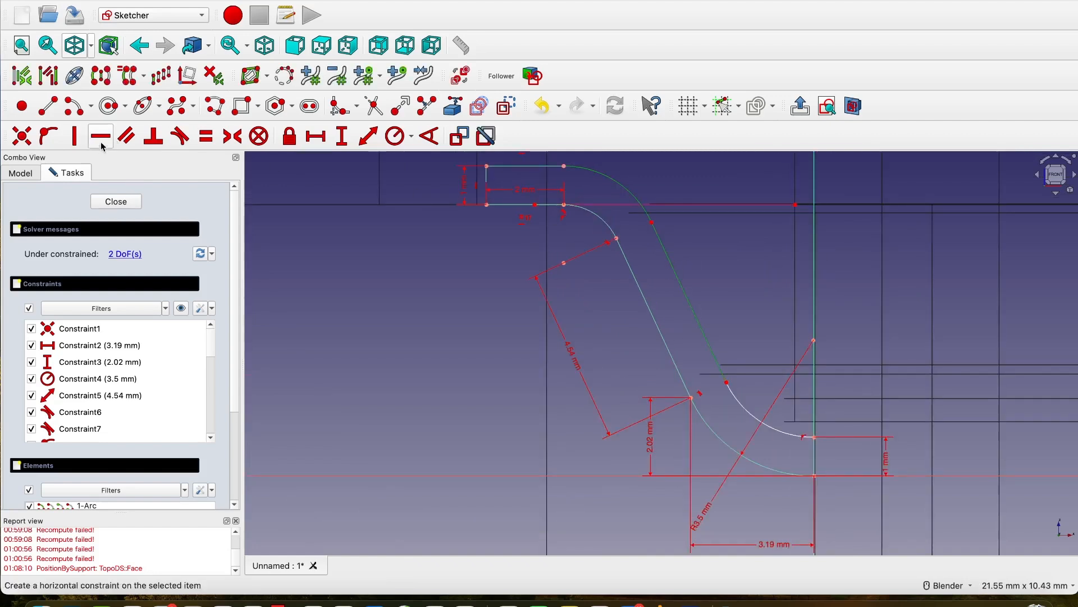
left_click(180, 136)
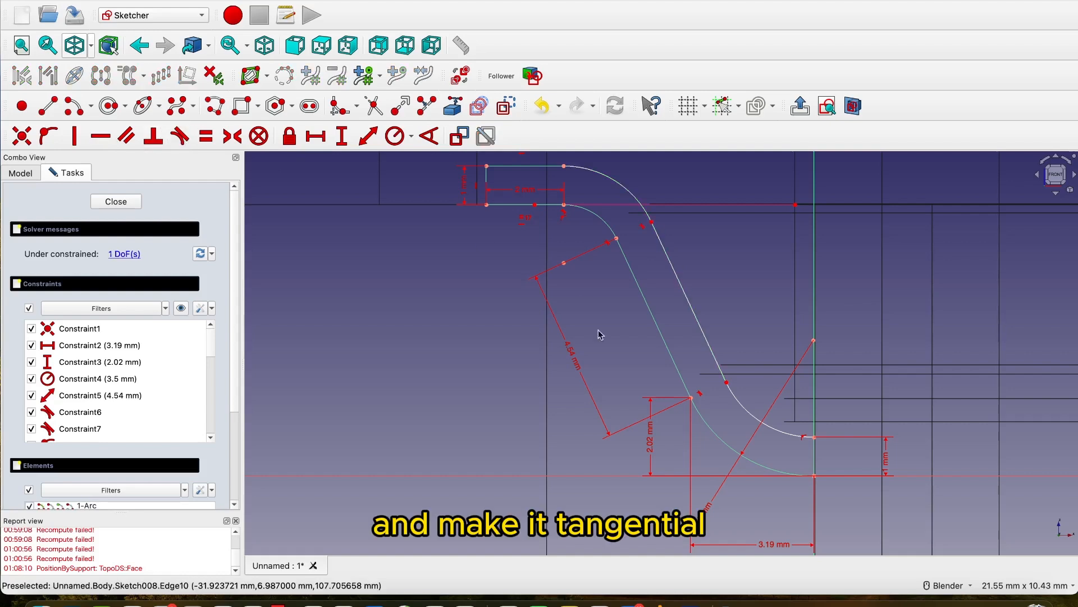
left_click(749, 406)
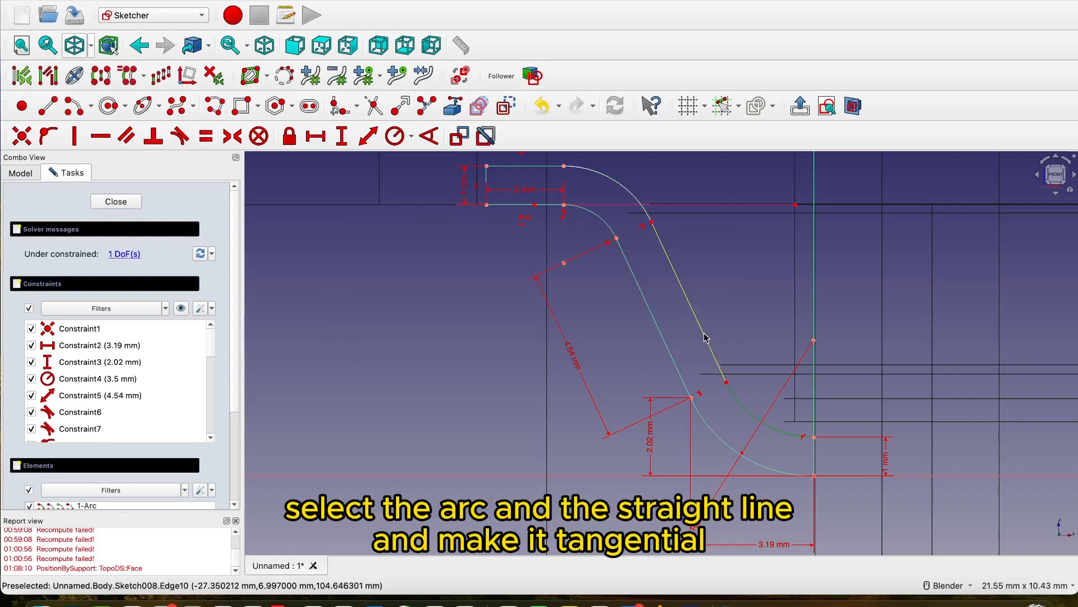
left_click(706, 338)
left_click(185, 142)
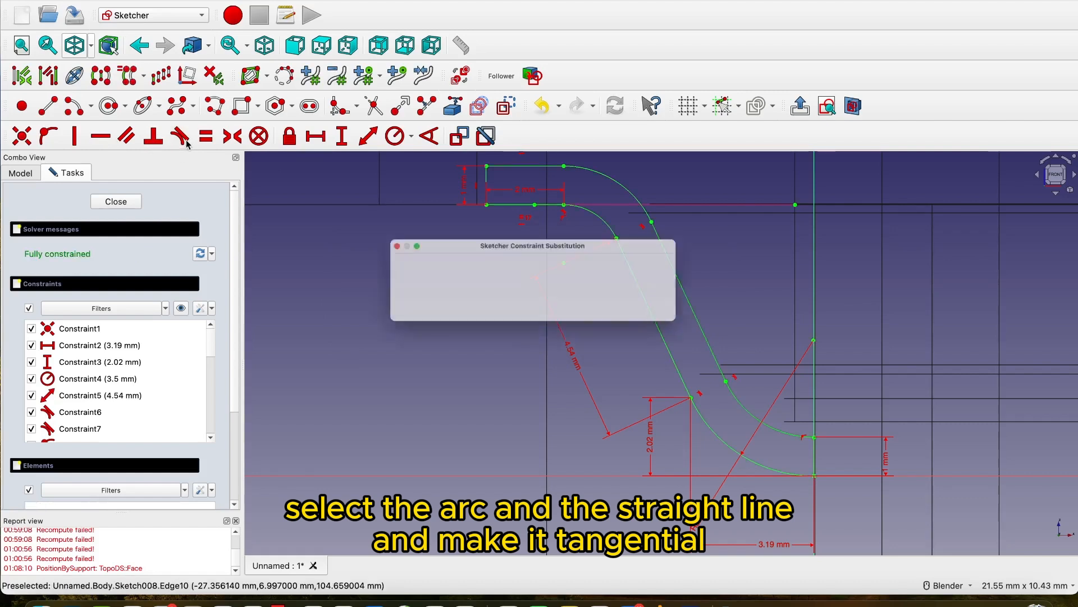
left_click(534, 315)
scroll(649, 303, "down", 2)
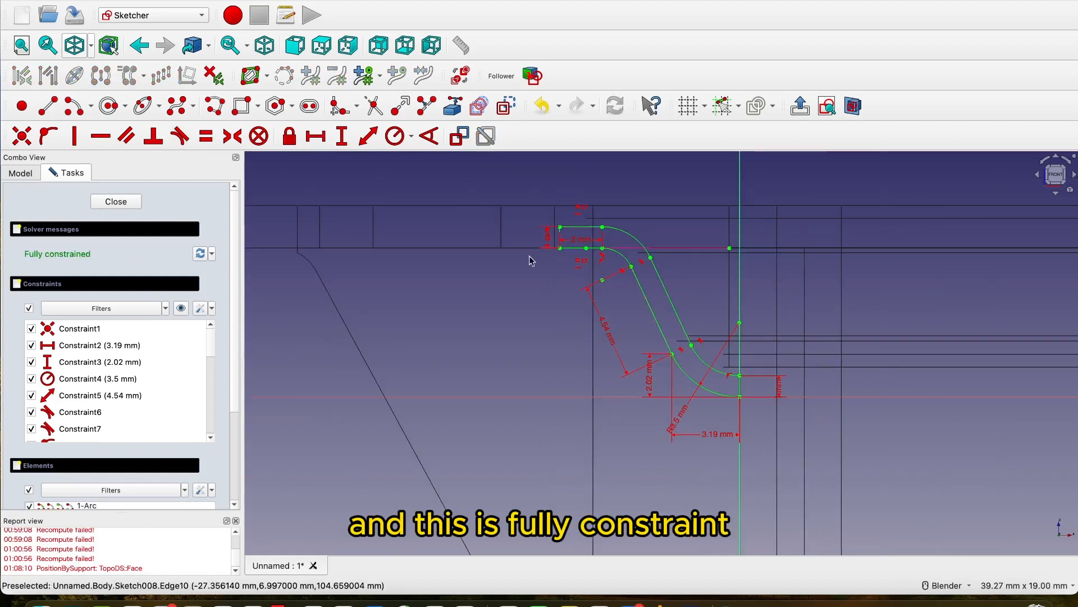
Return the display style from wireframe to As is and close the Ext Profile sketch
left_click(90, 47)
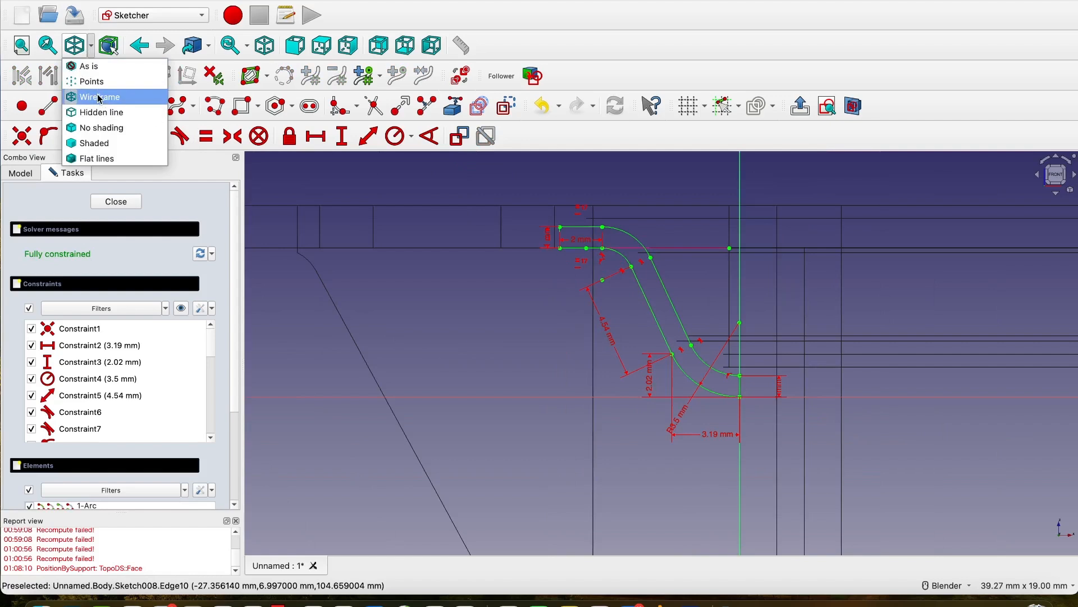
left_click(89, 66)
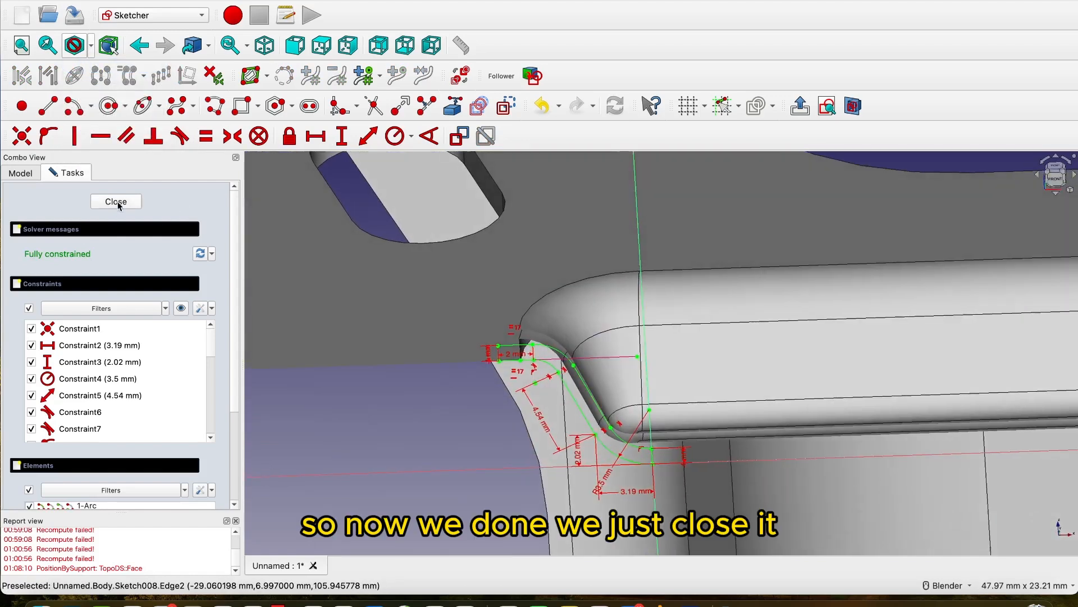
left_click(116, 202)
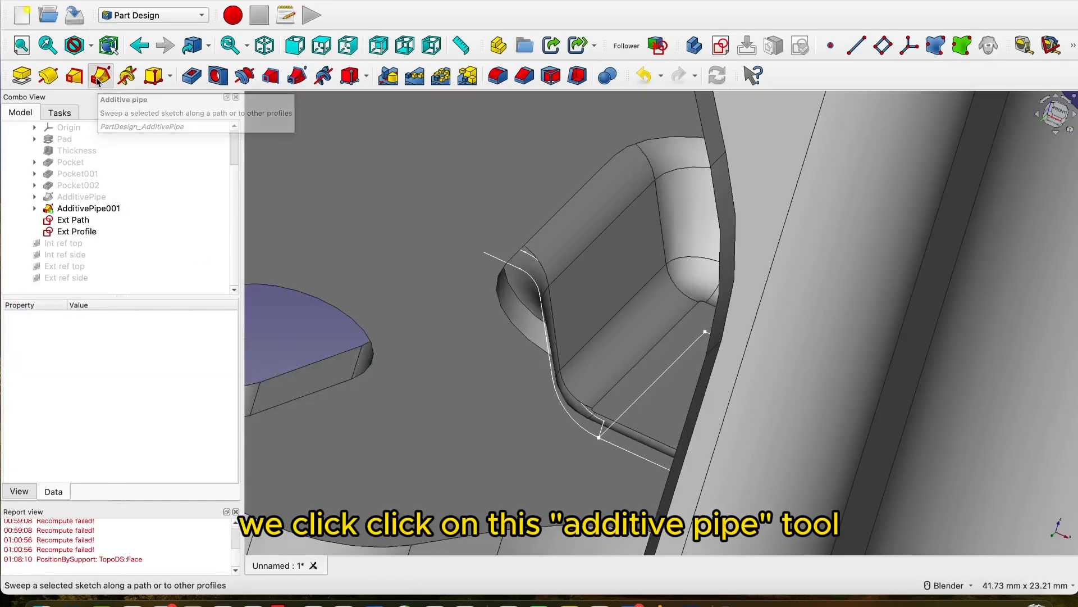
Start an Additive Pipe with Ext Profile as the profile and the whole Ext Path sketch as the path to sweep along
left_click(98, 81)
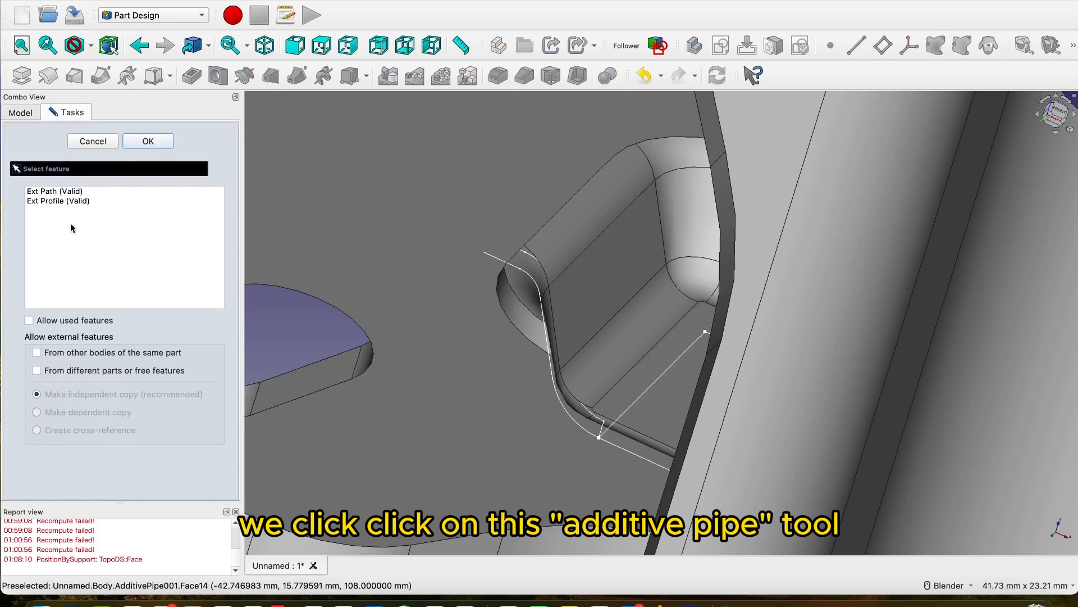
left_click(68, 201)
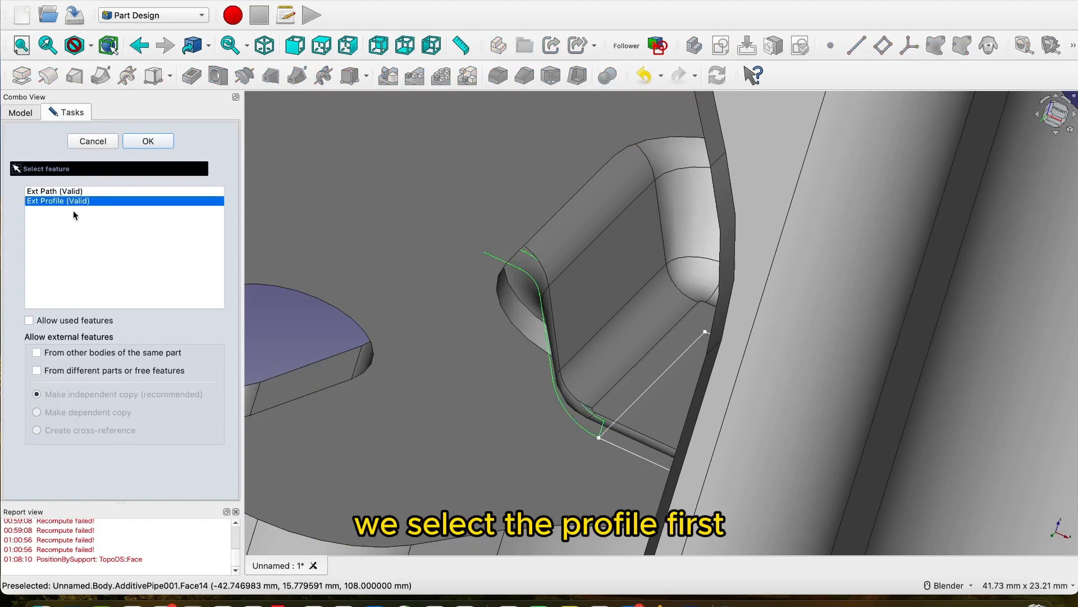
left_click(139, 142)
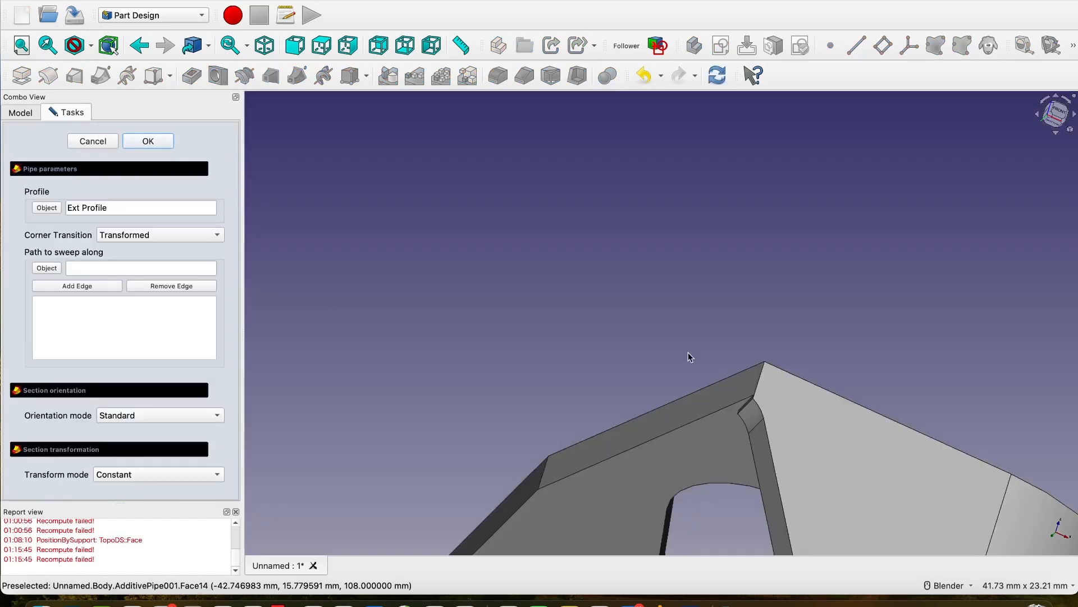
scroll(689, 357, "down", 5)
middle_click_drag(802, 358, 832, 159)
scroll(759, 271, "up", 3)
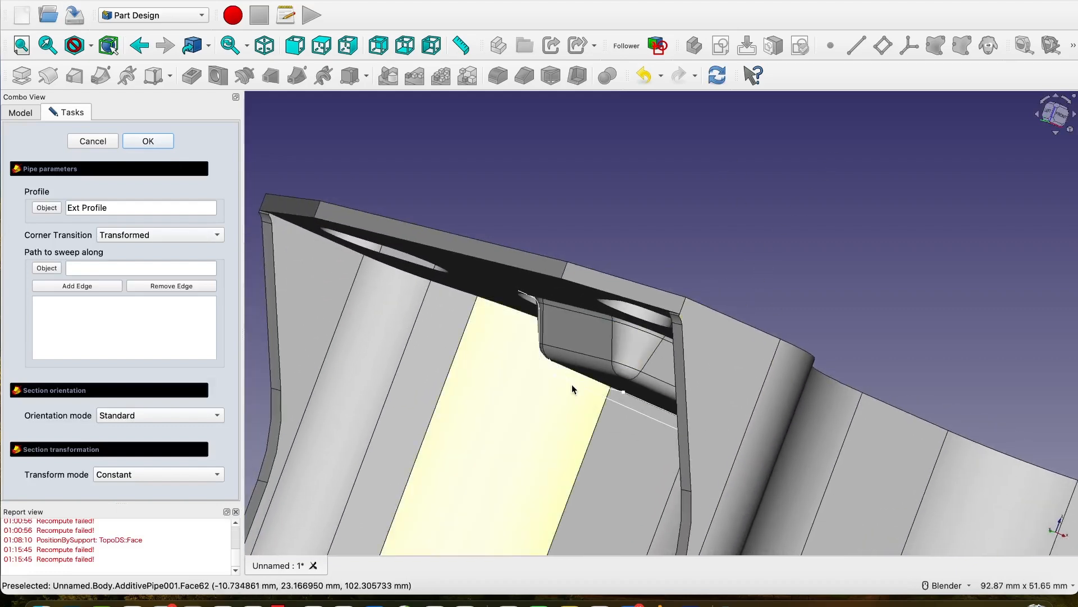
scroll(573, 385, "up", 3)
scroll(691, 320, "down", 4)
middle_click_drag(690, 321, 780, 319)
scroll(724, 317, "up", 3)
scroll(732, 312, "down", 1)
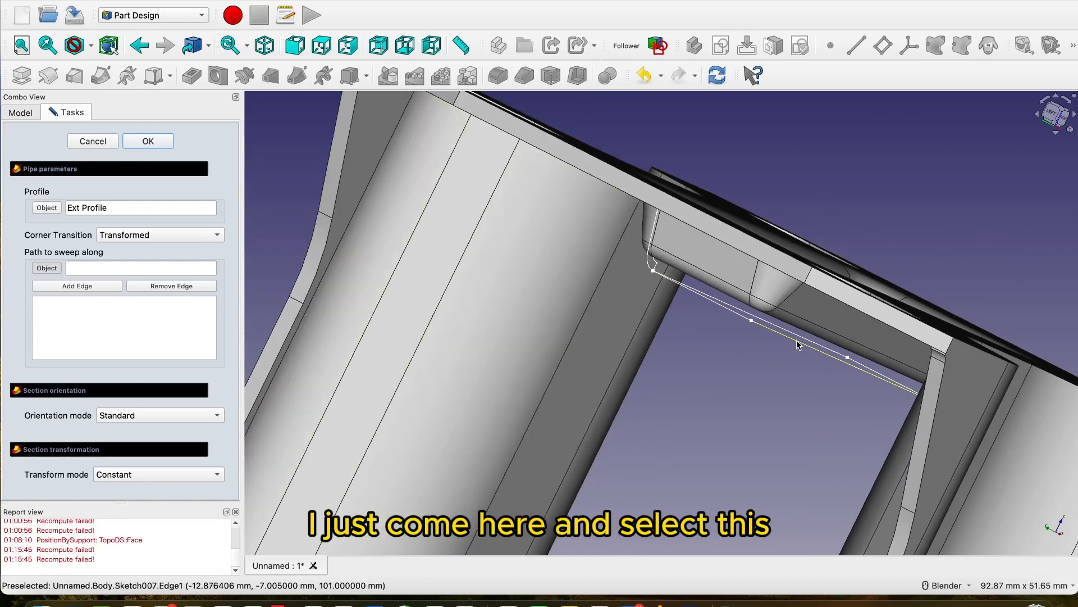
left_click(797, 344)
scroll(798, 344, "down", 3)
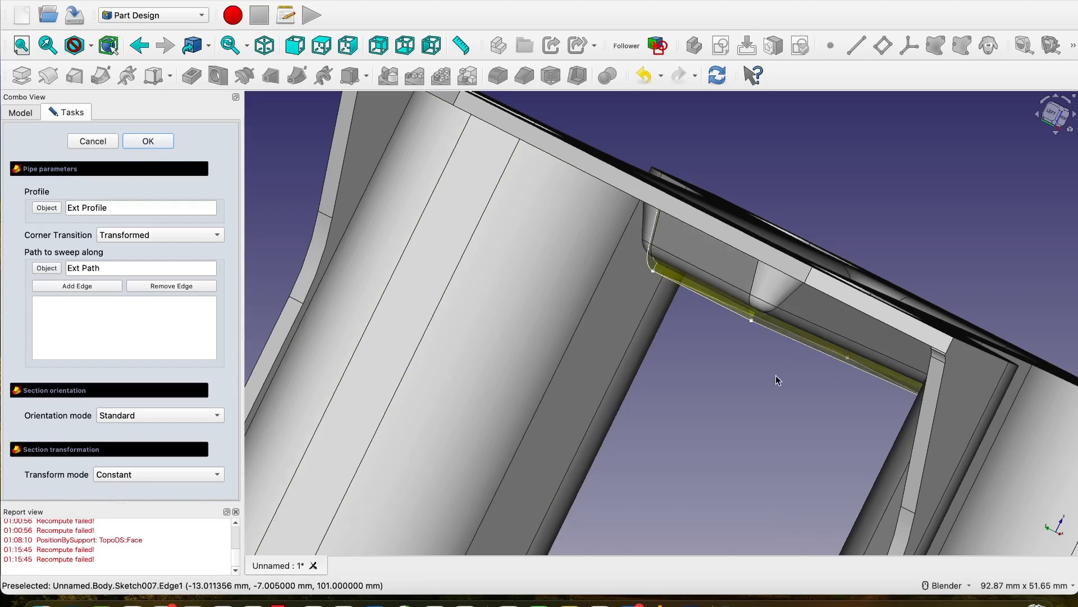
middle_click_drag(776, 378, 829, 352)
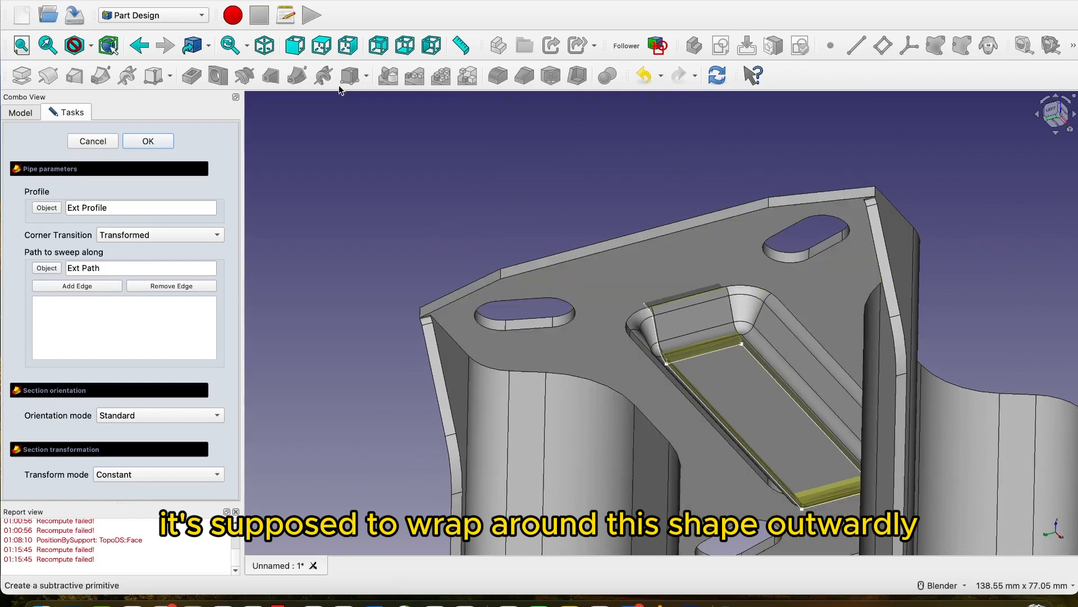
Set the pipe's corner transition to Right Corner and create the pipe around the pocket
mouse_move(658, 160)
middle_mouse_down()
mouse_move(646, 241)
mouse_move(659, 178)
middle_mouse_up()
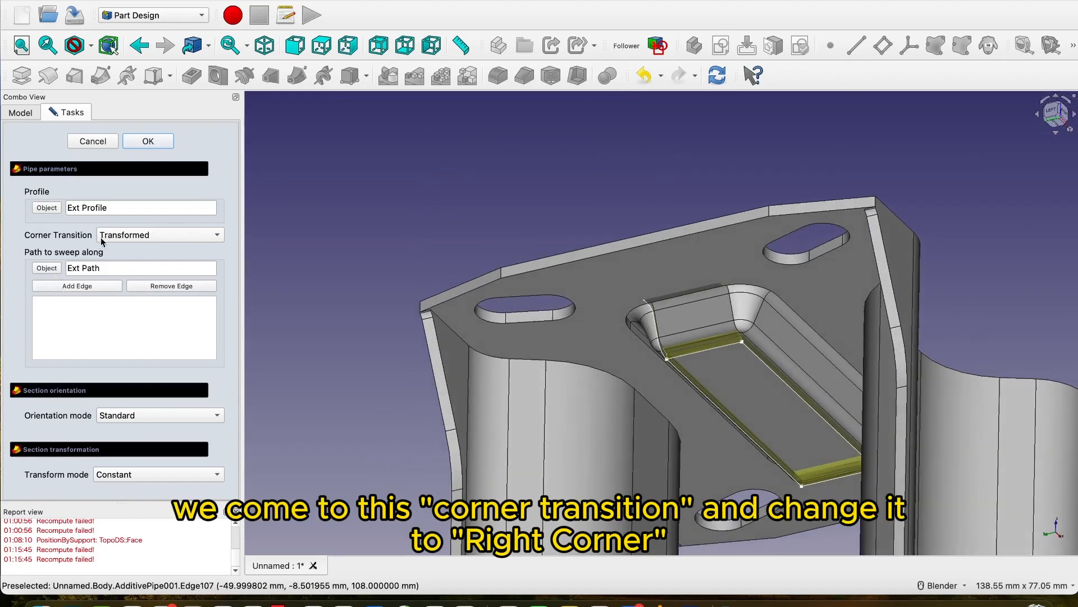
left_click(216, 236)
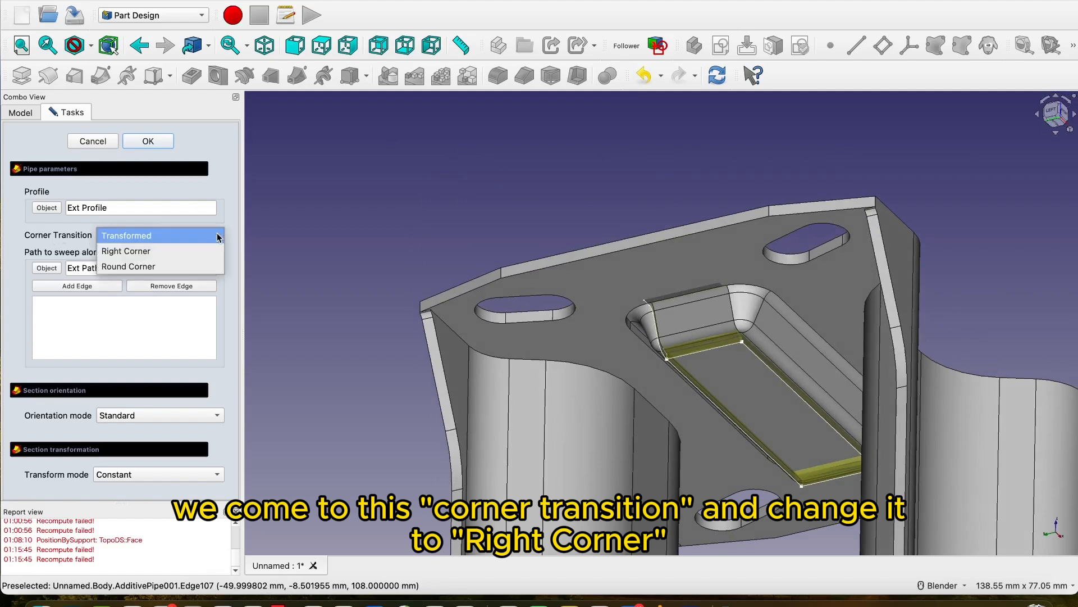
left_click(196, 252)
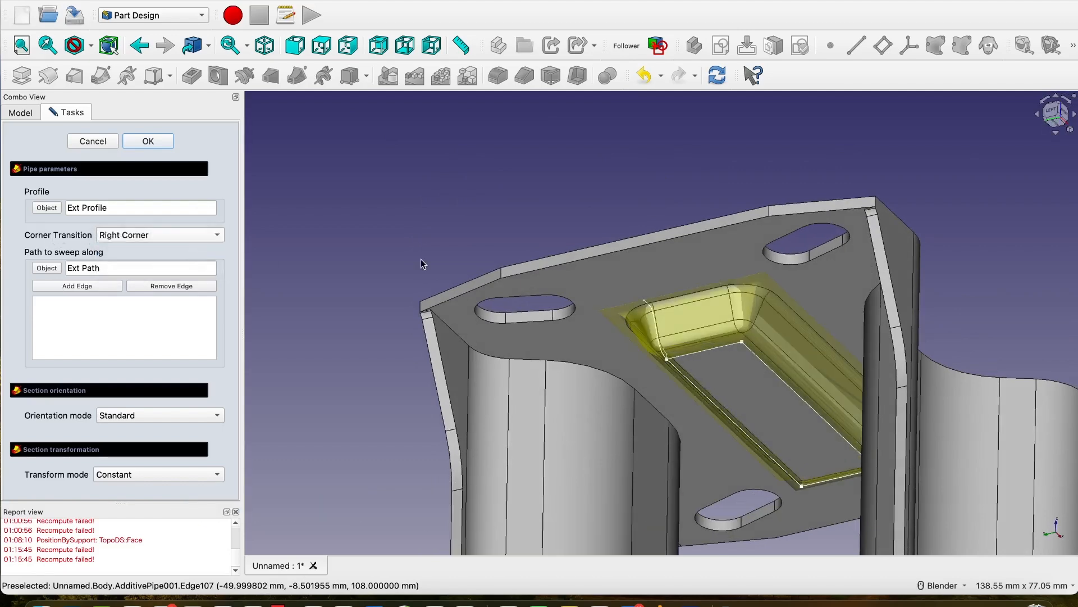
middle_click_drag(559, 209, 672, 202)
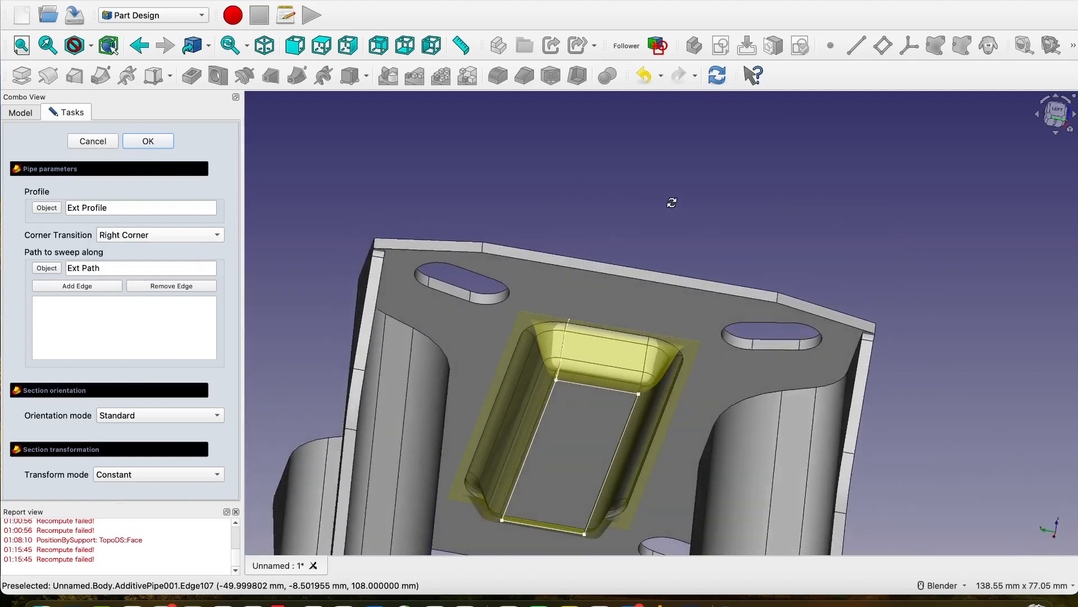
left_click(149, 141)
middle_click_drag(520, 321, 557, 275)
scroll(566, 371, "up", 6)
scroll(566, 370, "down", 4)
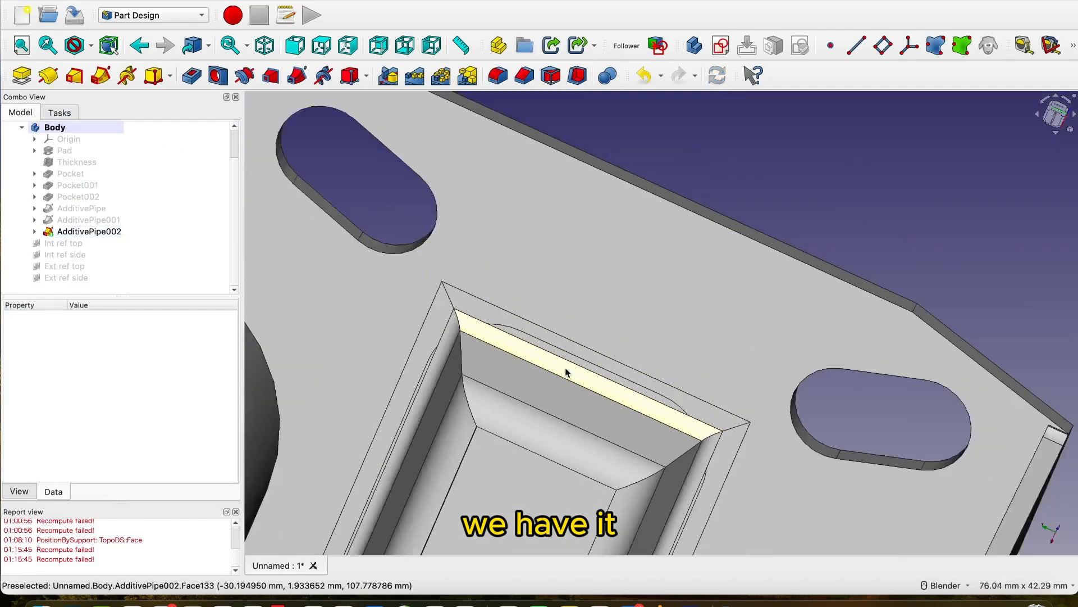
middle_click_drag(566, 371, 506, 326)
scroll(604, 416, "down", 2)
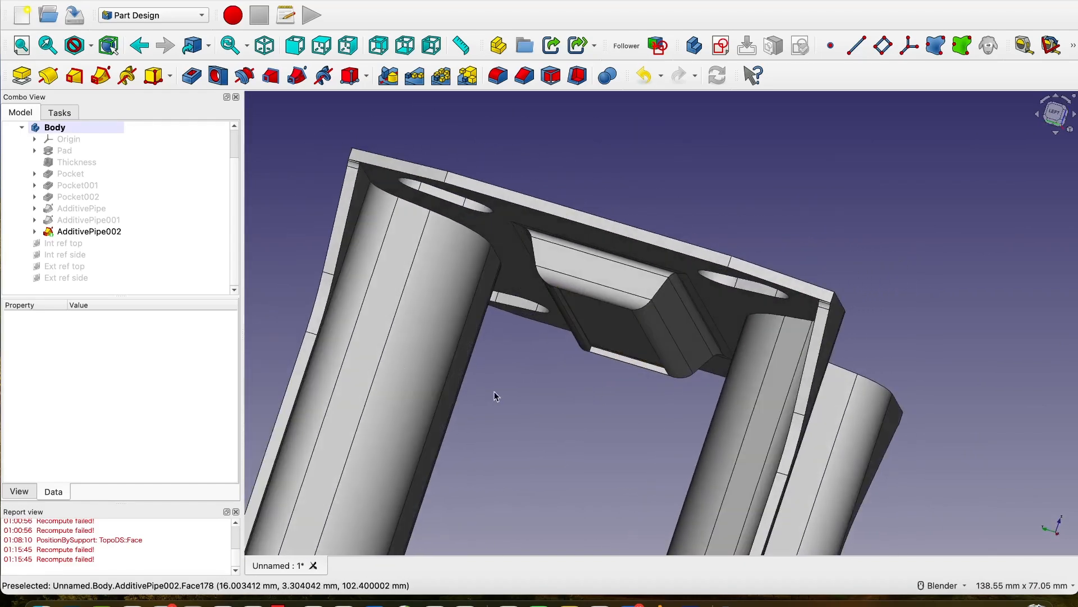
Duplicate the Ext Path sketch of the new pipe on its own, excluding AdditivePipe001 and the other dependencies
left_click(34, 231)
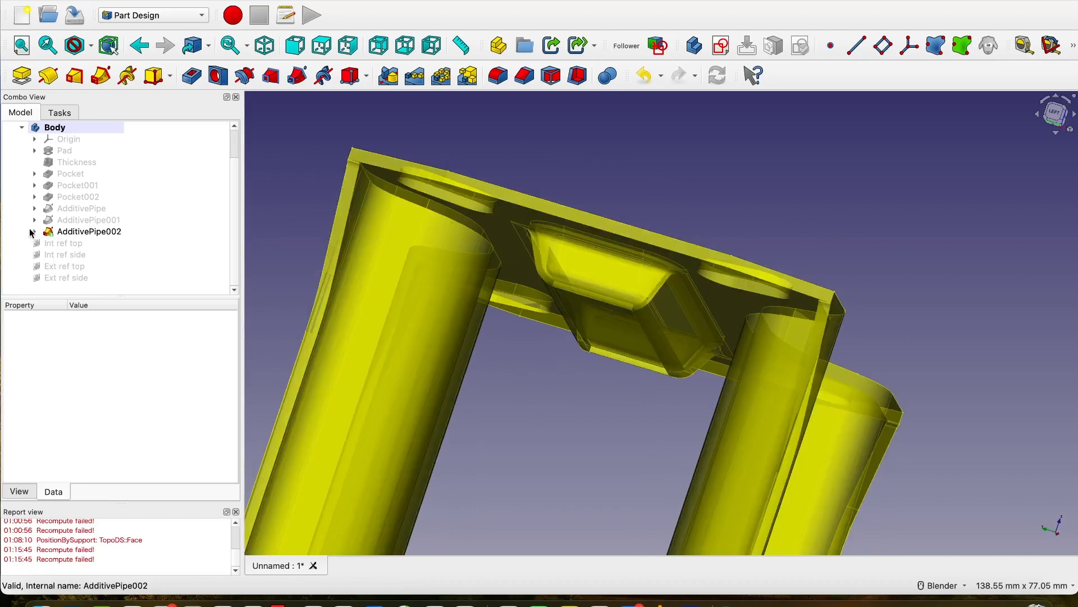
left_click(87, 256)
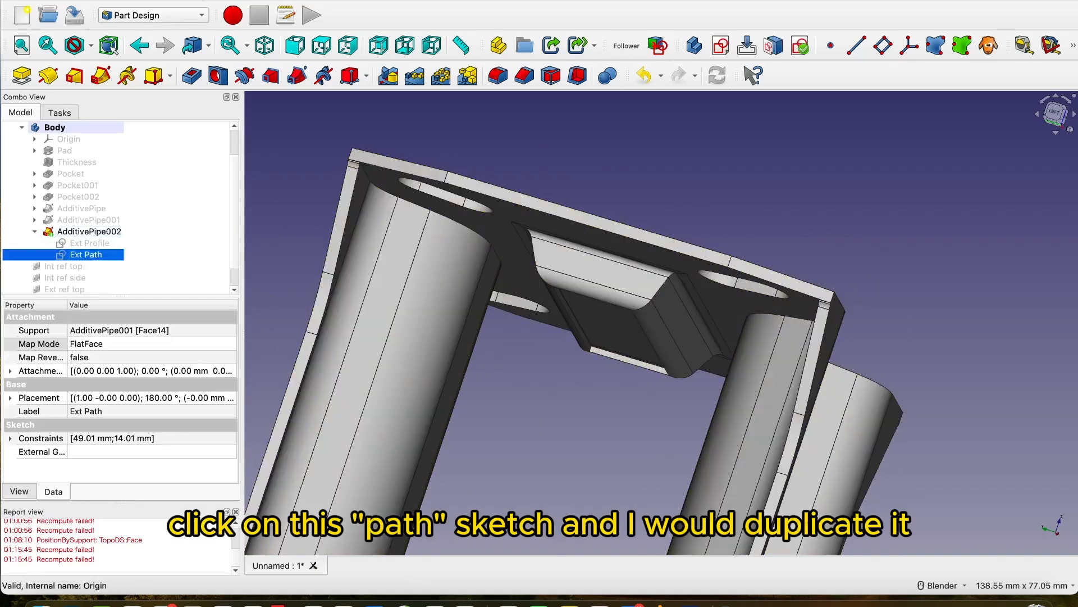
left_click(173, 0)
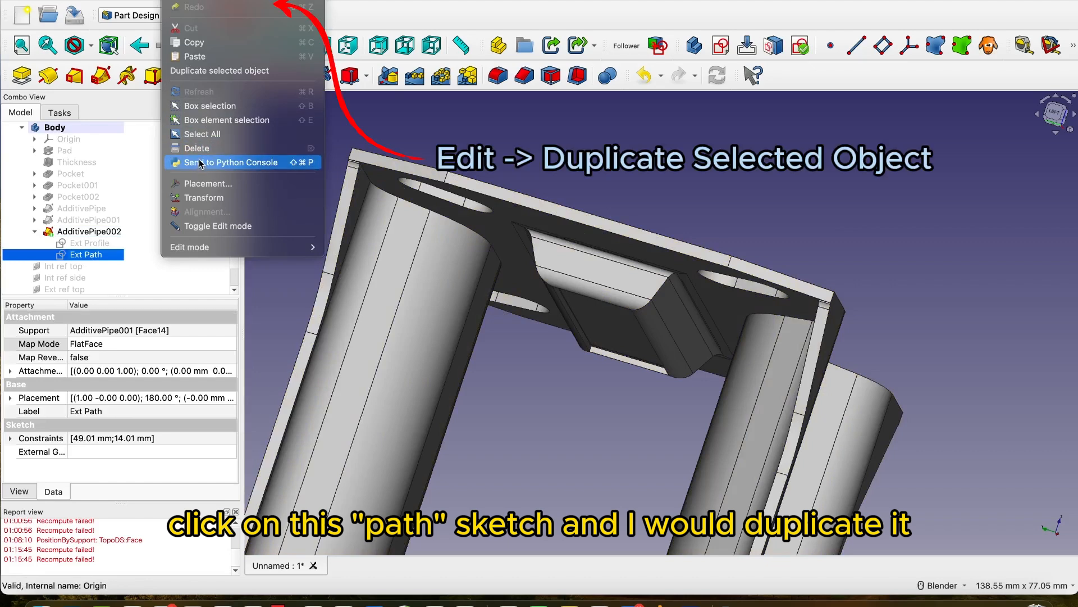
left_click(217, 72)
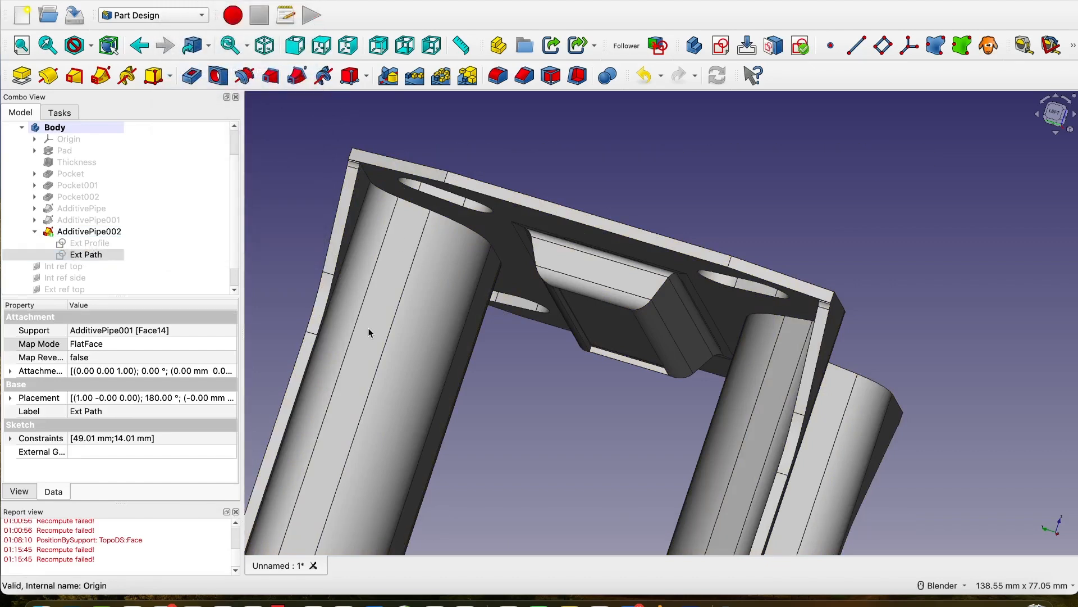
left_click(306, 368)
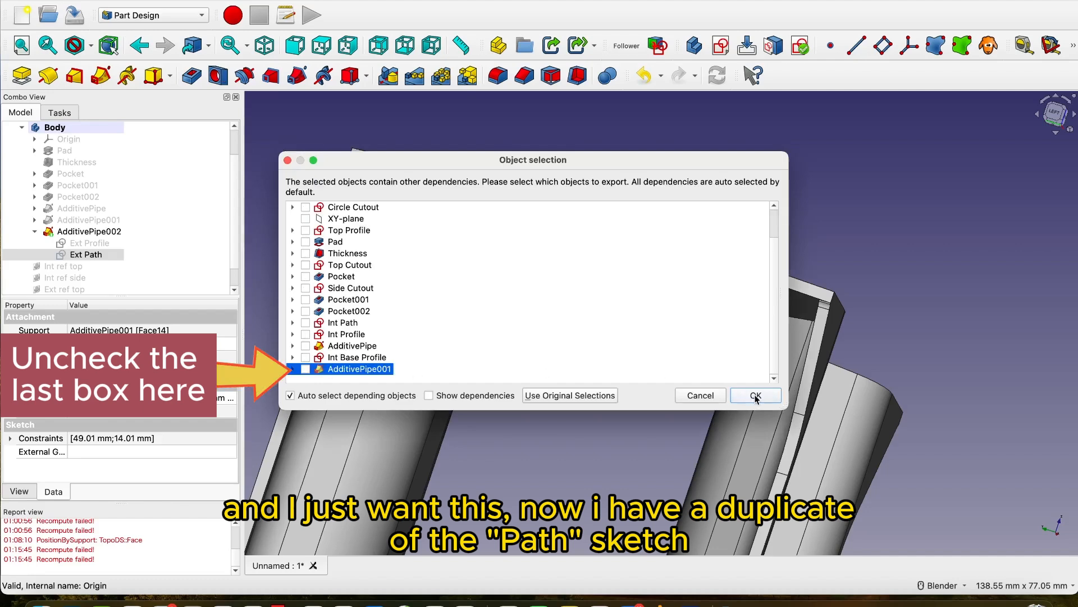
left_click(756, 396)
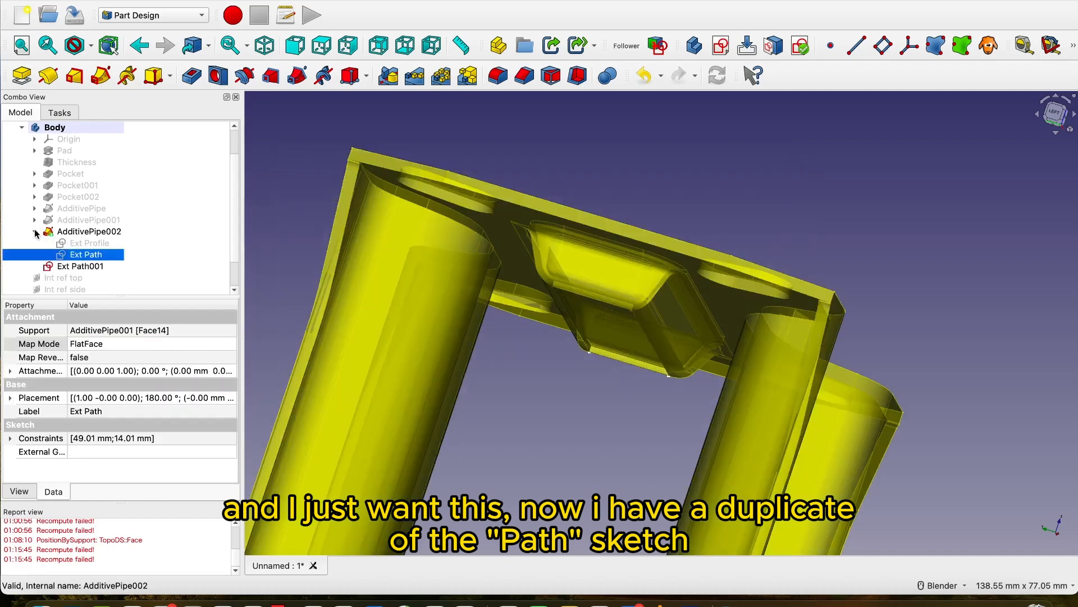
Rename the duplicated path sketch as Ext Base Profile
left_click(34, 231)
left_click(73, 243)
right_click(85, 243)
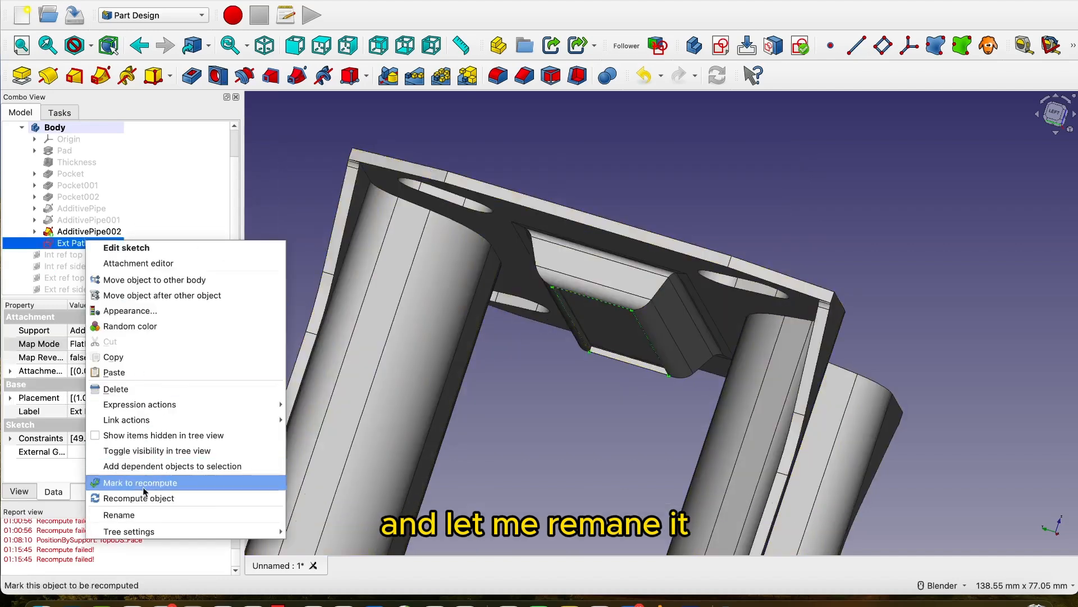
left_click(138, 515)
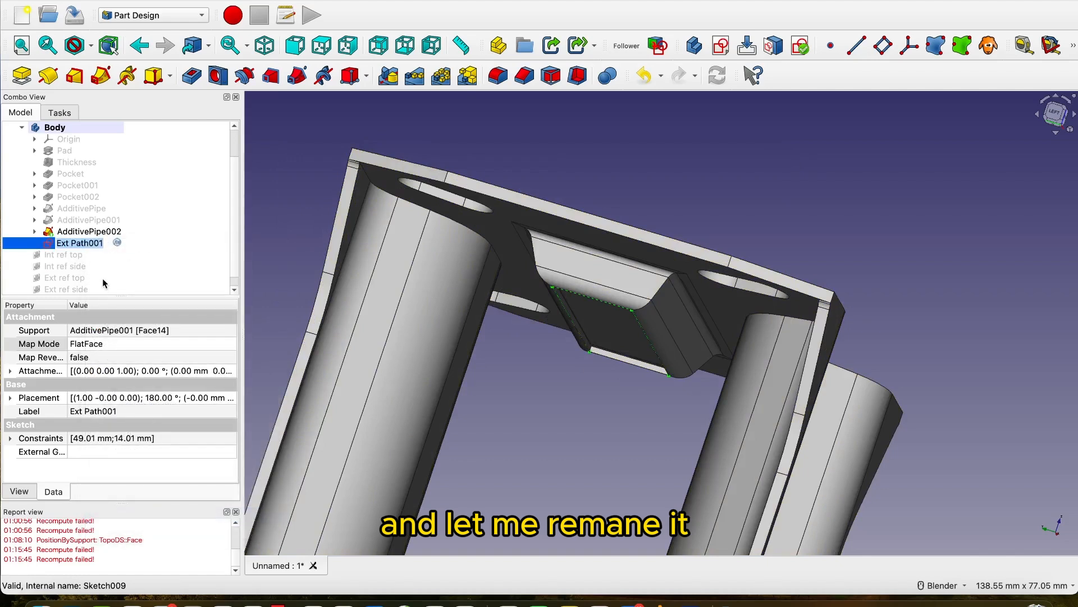
type("E")
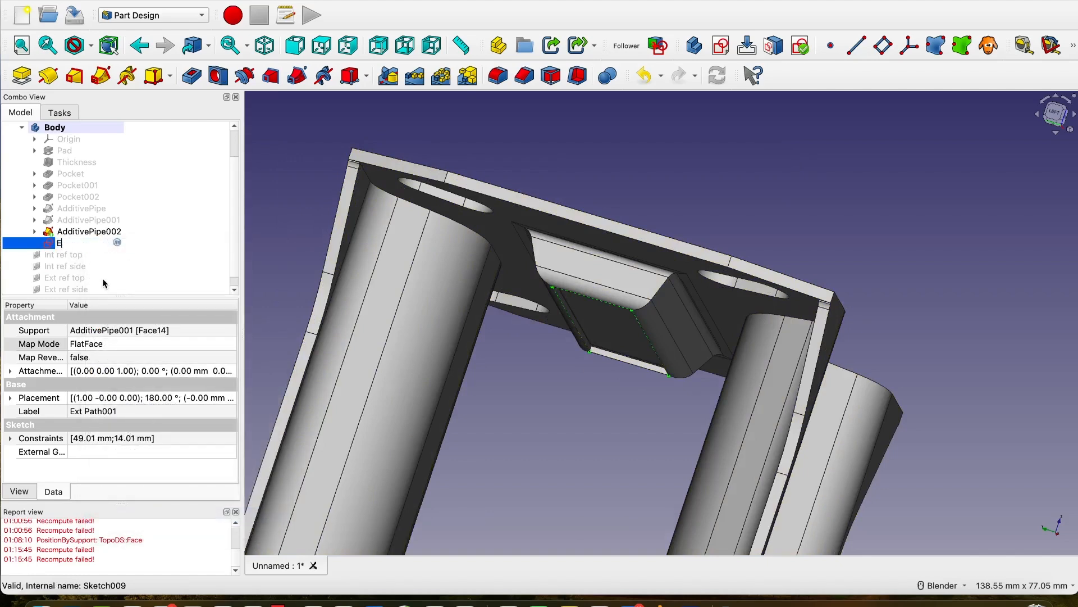
type("xt Base Profile")
key("Return")
Create an Additive Pipe sweeping Ext Base Profile along the short vertical corner edge of AdditivePipe002's base opening
left_click(102, 76)
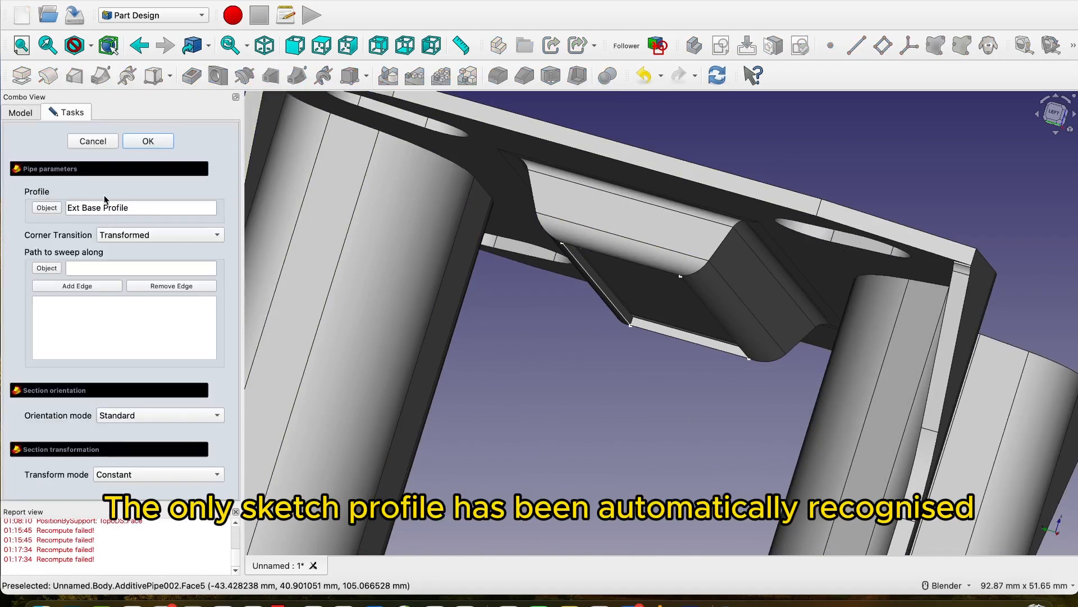
left_click(72, 286)
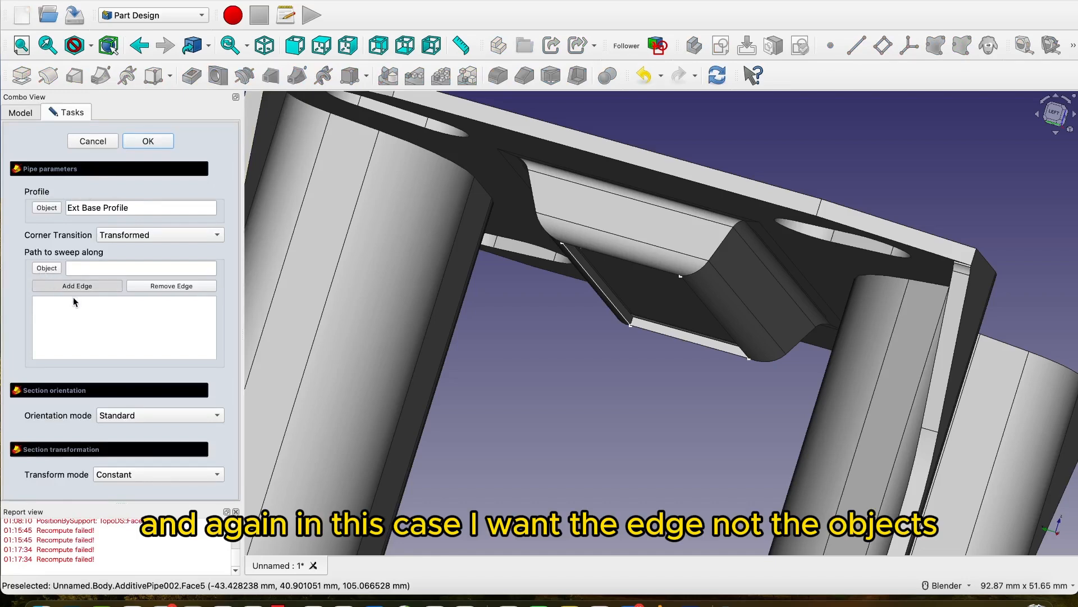
scroll(652, 329, "up", 5)
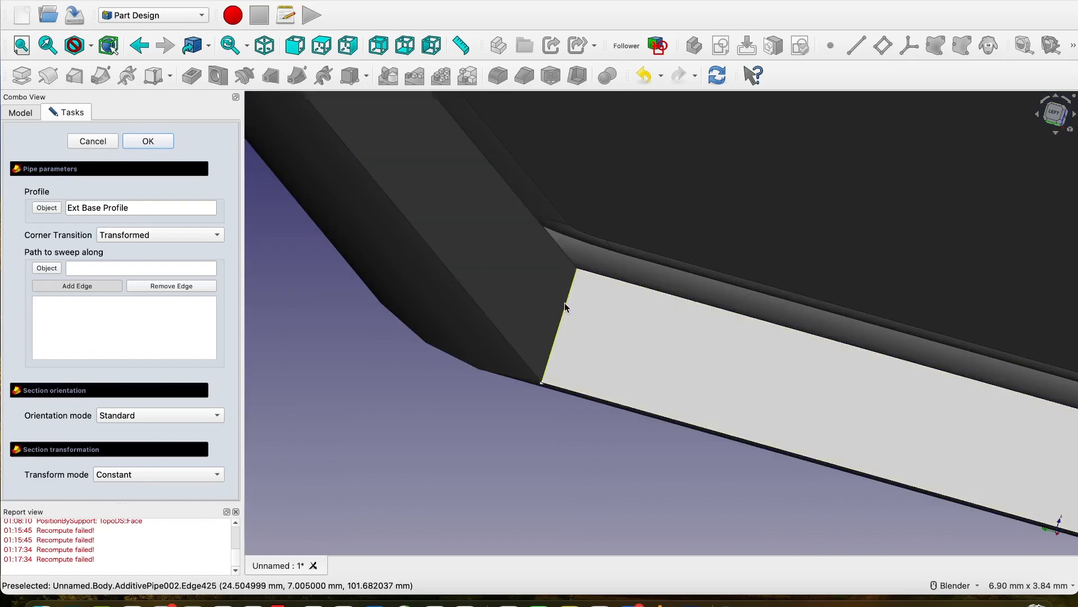
left_click(565, 306)
scroll(566, 307, "down", 5)
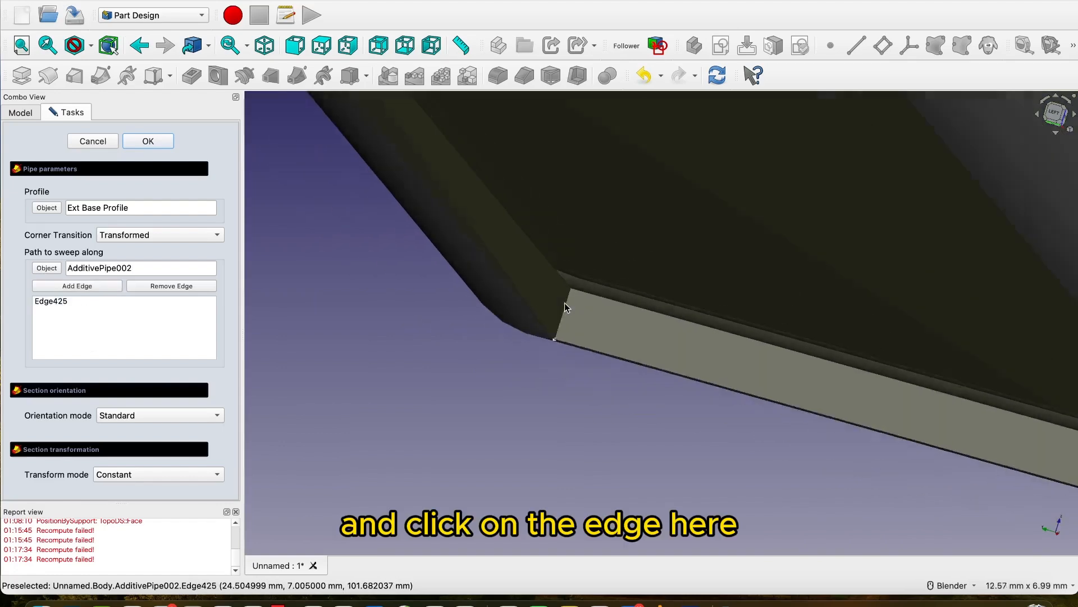
scroll(556, 312, "down", 3)
middle_click_drag(549, 320, 532, 354)
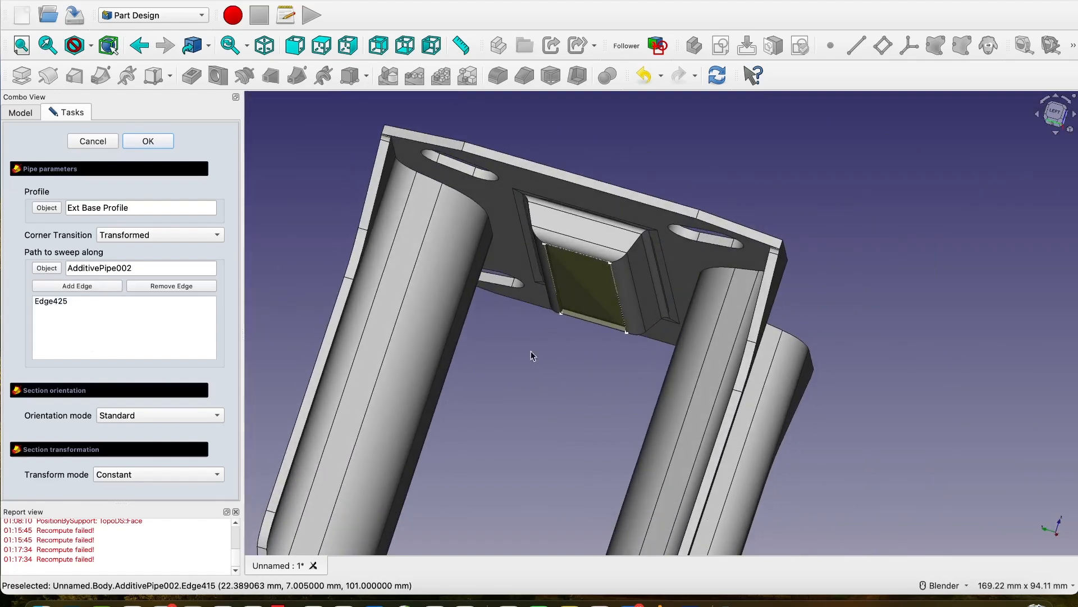
left_click(148, 141)
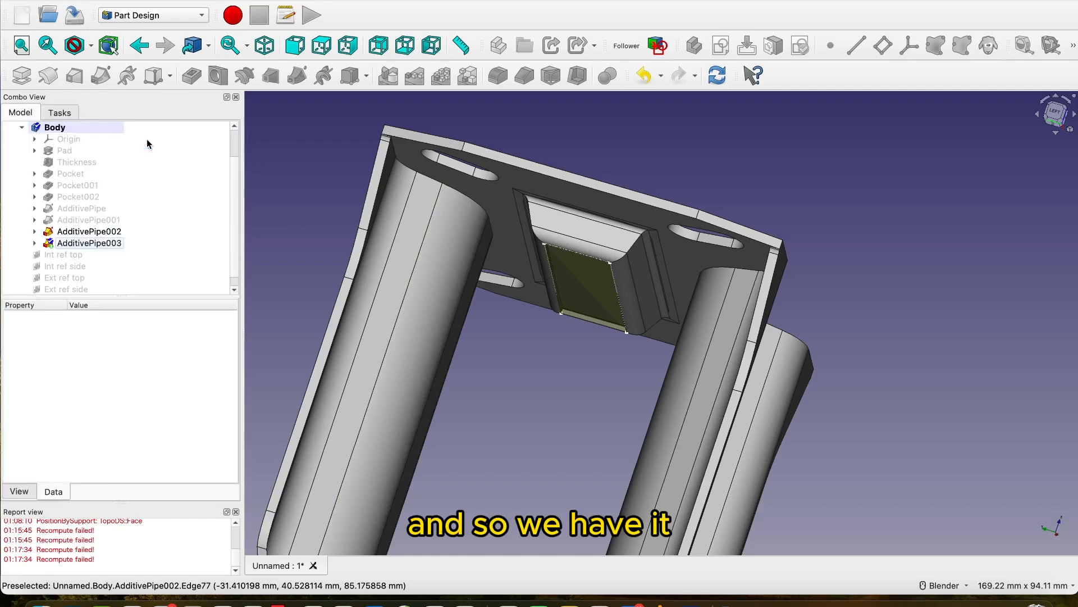
Start a new sketch on the bottom face of the pocket's closed base
middle_click_drag(595, 335, 608, 304)
middle_click_drag(595, 185, 624, 185)
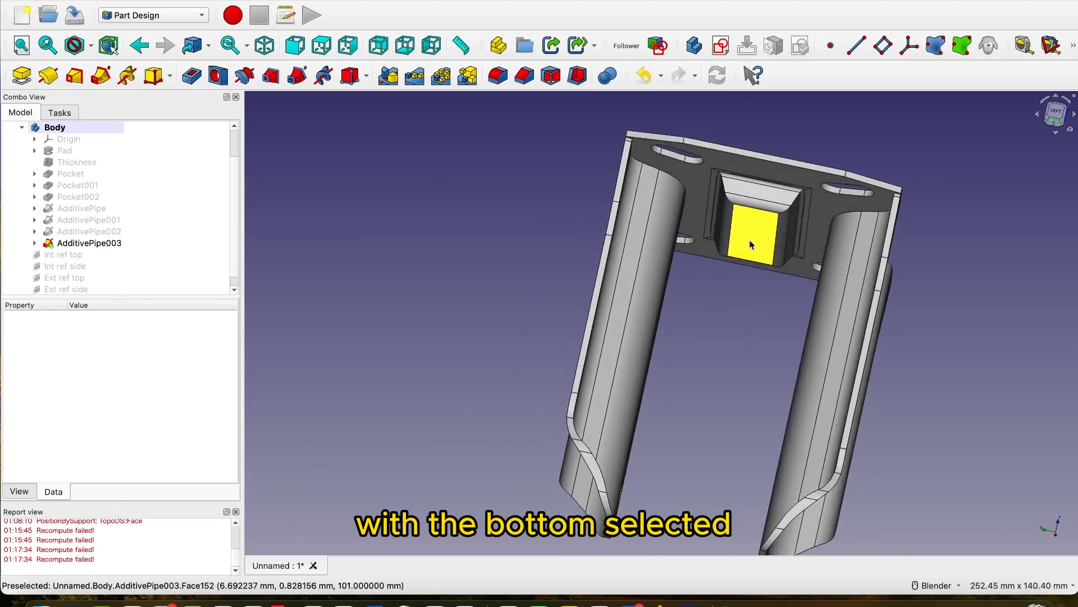
left_click(750, 230)
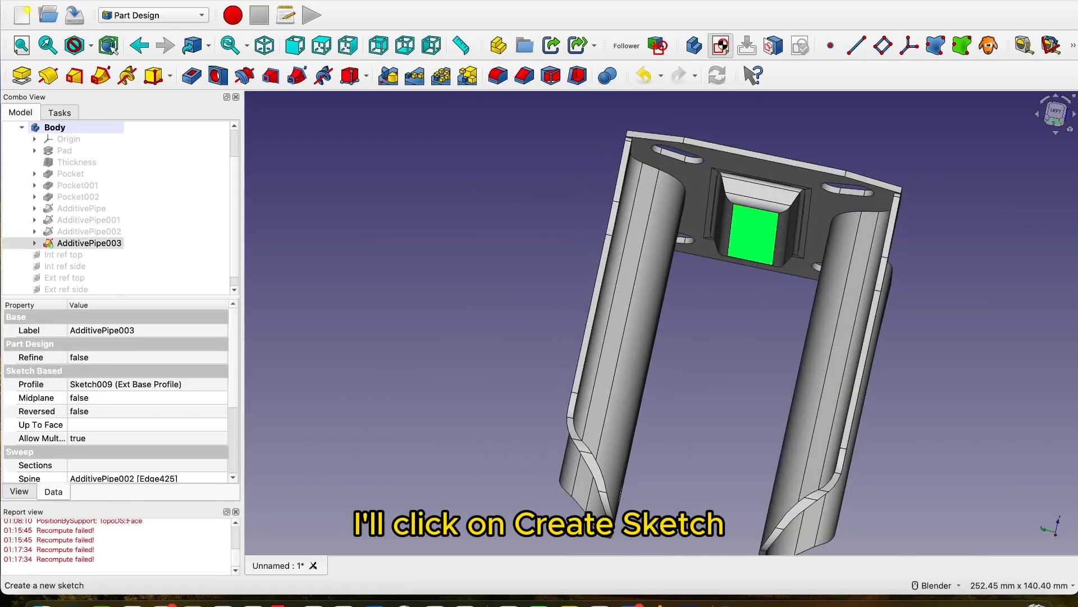
left_click(721, 45)
Draw a rounded rectangle around the recessed pocket in the new sketch
left_click(257, 106)
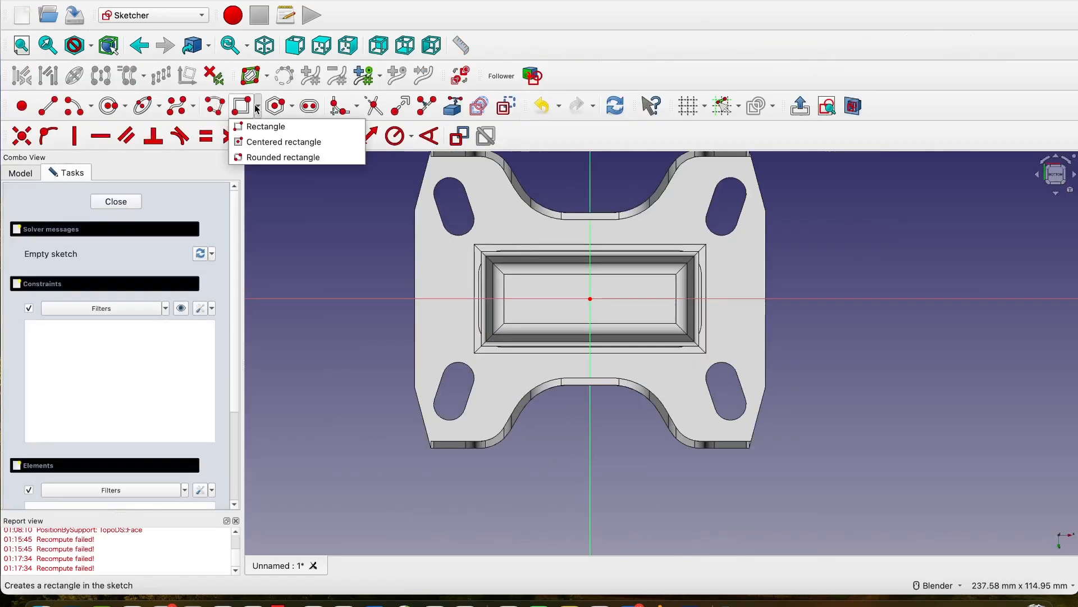
left_click(252, 157)
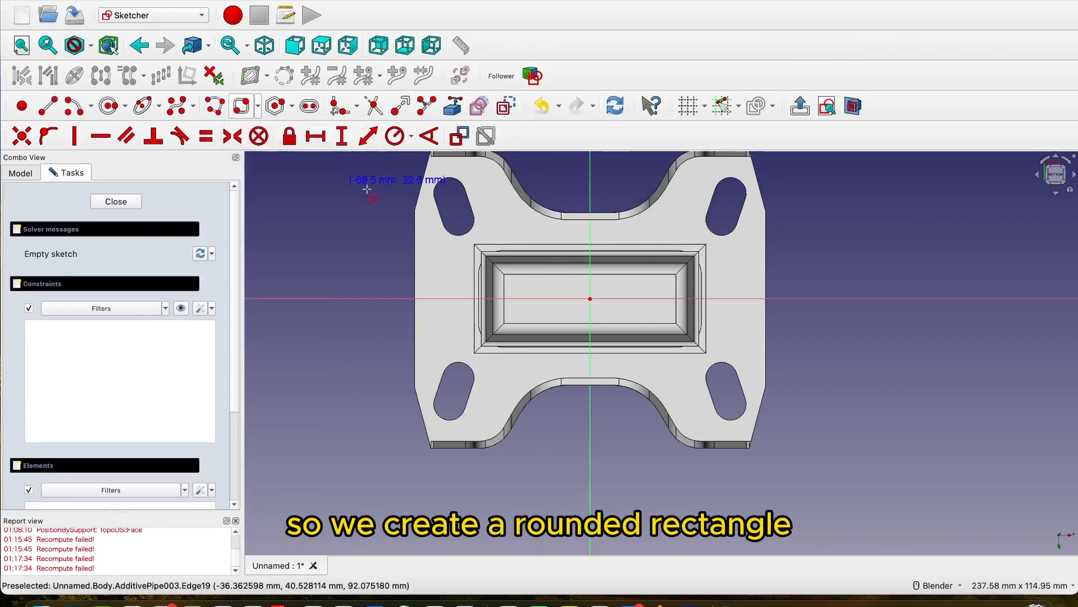
left_click(719, 352)
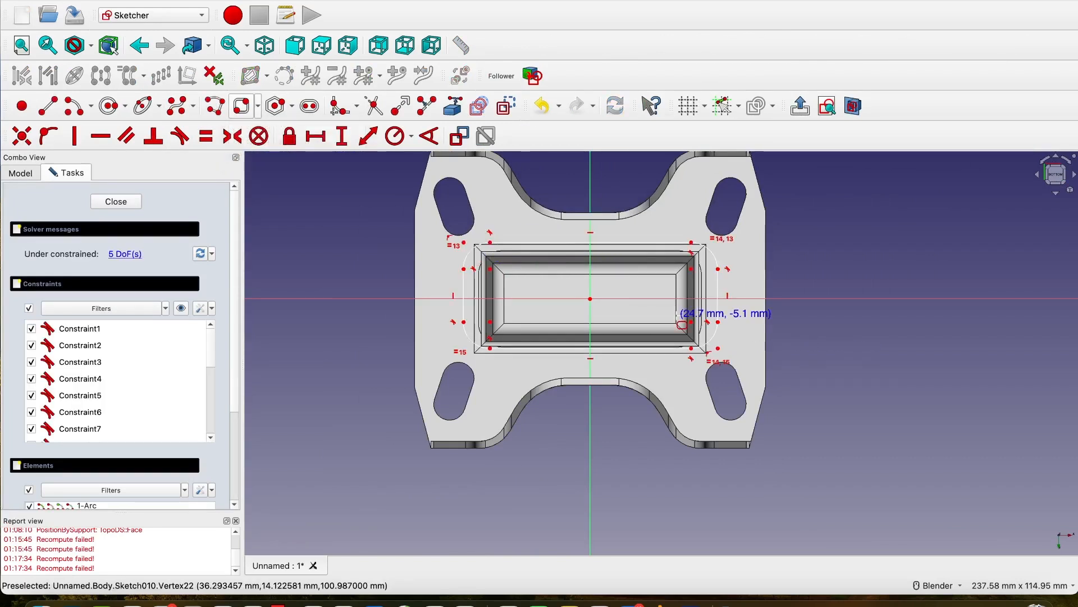
Switch the display to wireframe and make the rounded rectangle's opposite corner arc centres symmetric about the origin
left_click(90, 45)
left_click(94, 96)
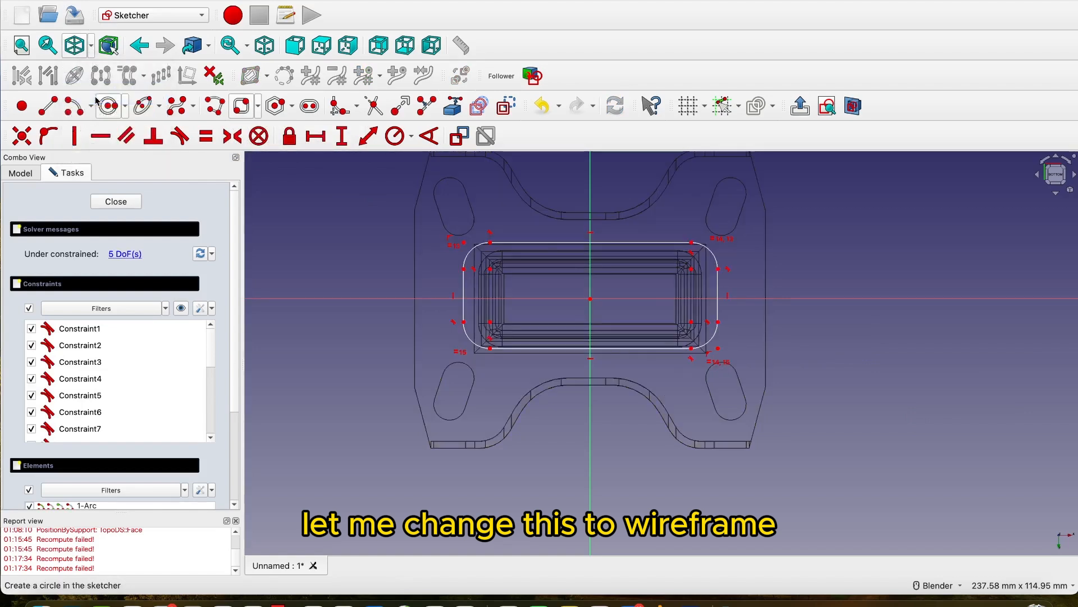
left_click(492, 269)
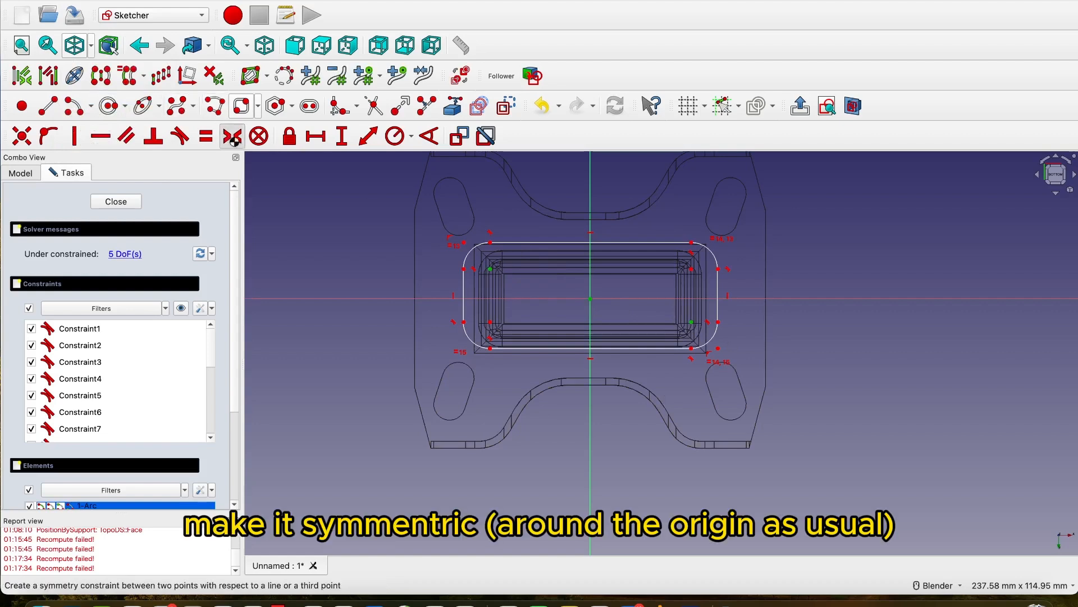
left_click(232, 136)
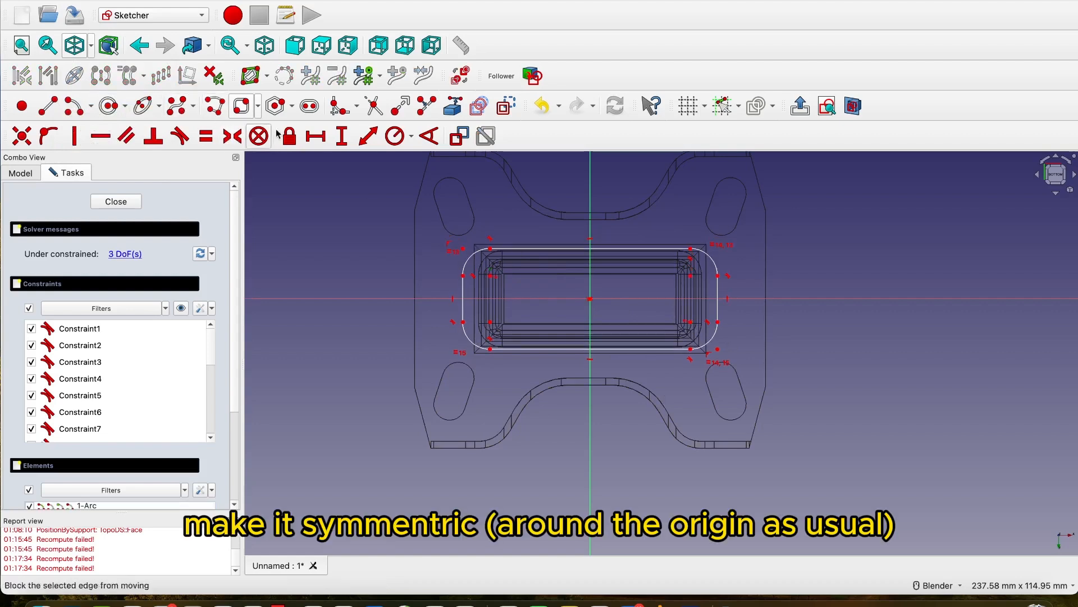
Constrain the rounded rectangle's upper straight edge to 49.57 mm horizontally and its straight side edge to 14.57 mm vertically
left_click(316, 137)
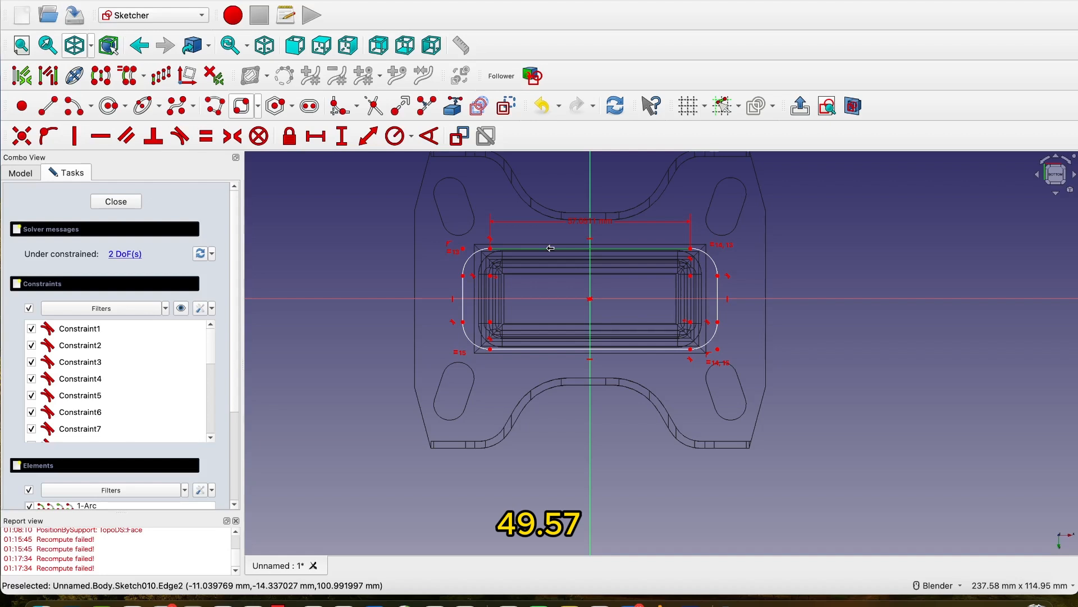
left_click(708, 322)
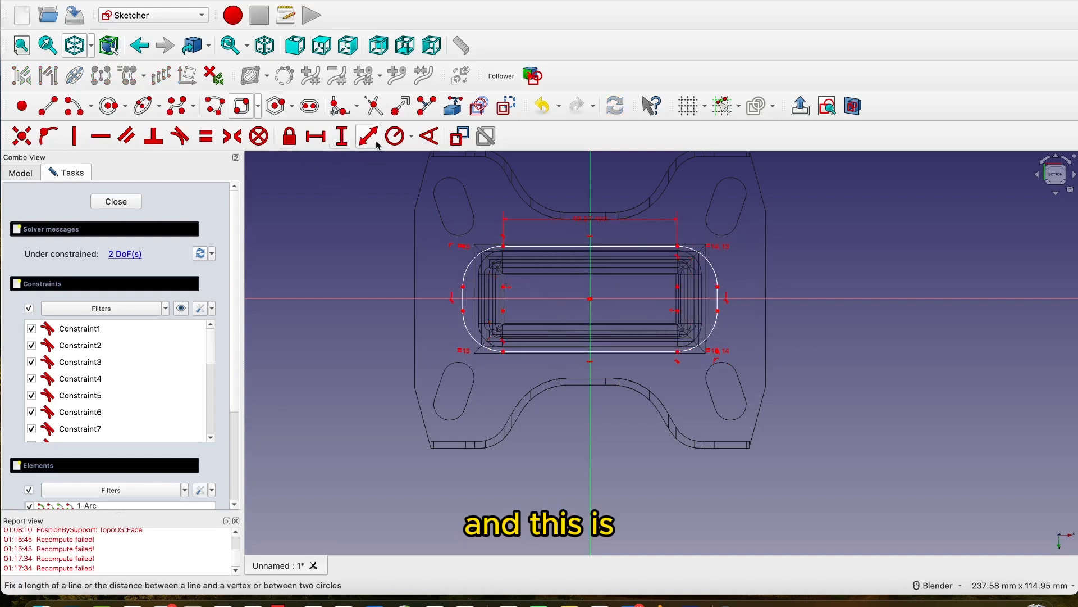
left_click(342, 136)
left_click(719, 298)
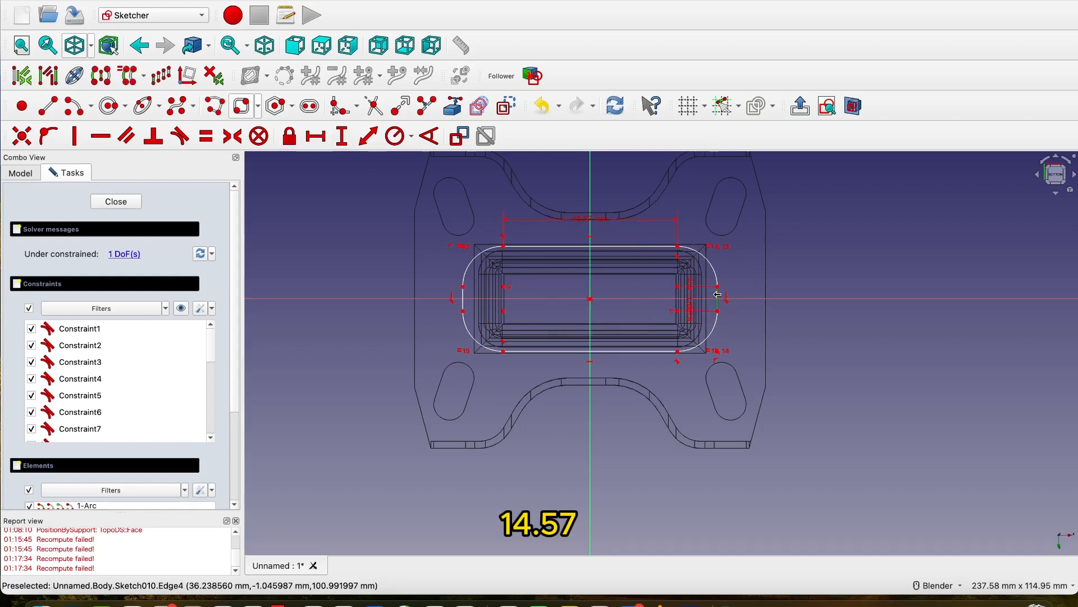
left_click(880, 368)
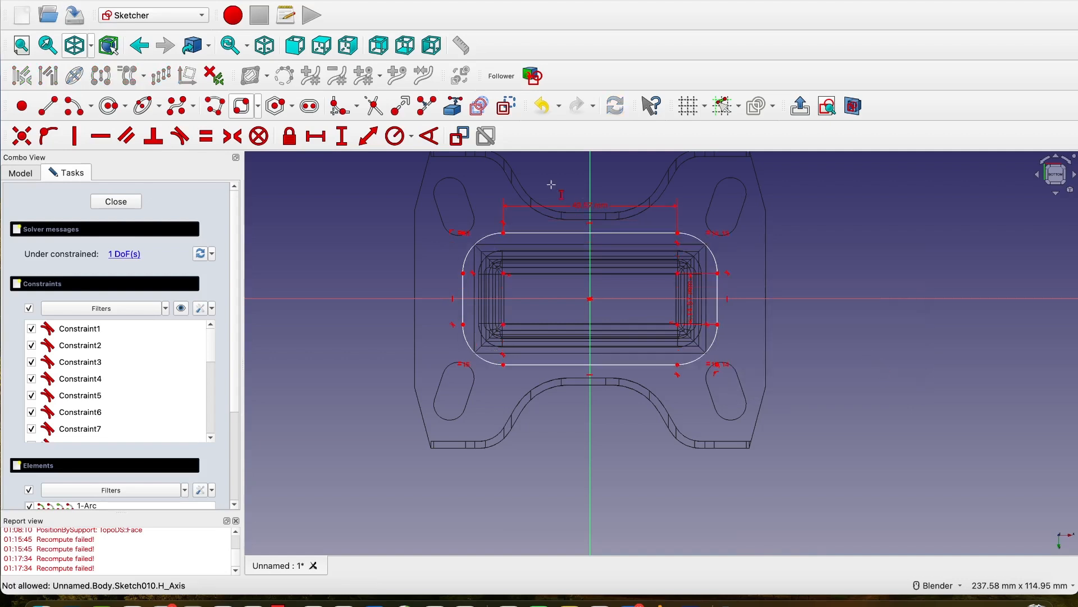
Set the rounded rectangle's corner radius to 6.17 mm and close the sketch
left_click(395, 136)
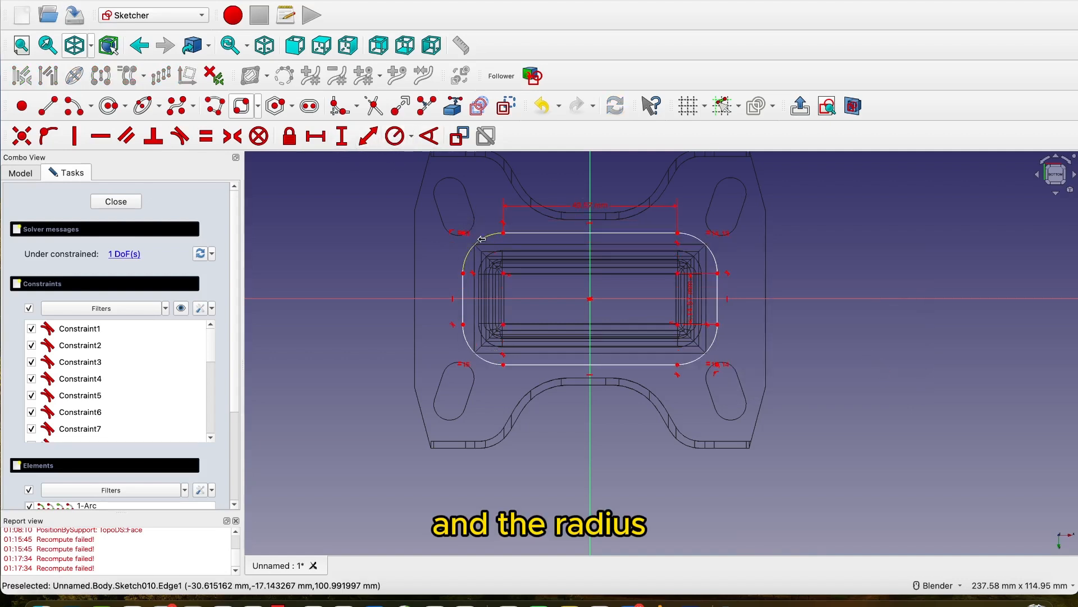
left_click(482, 240)
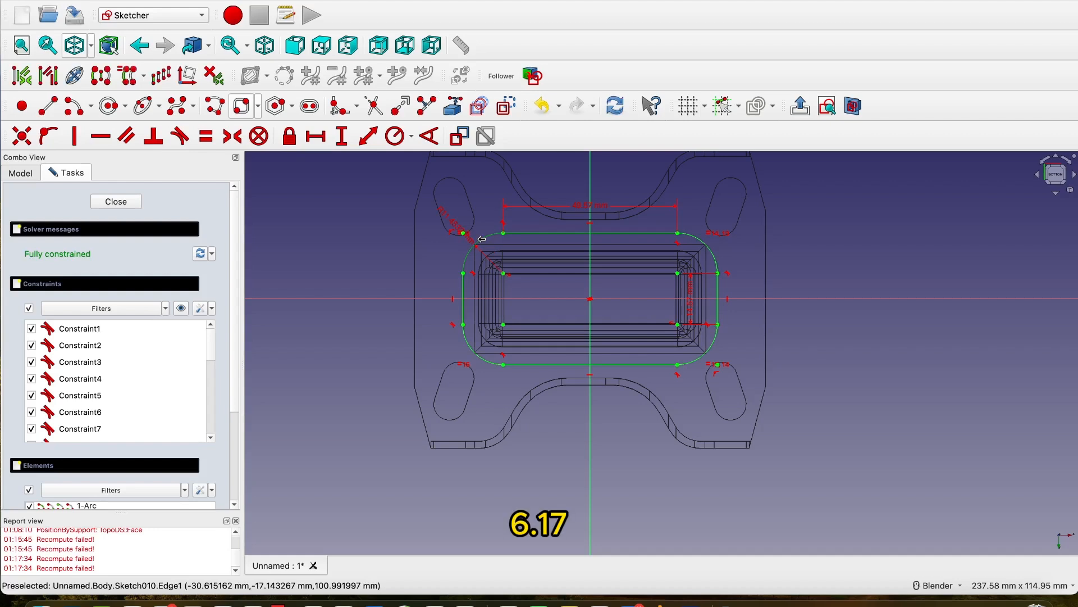
left_click(645, 313)
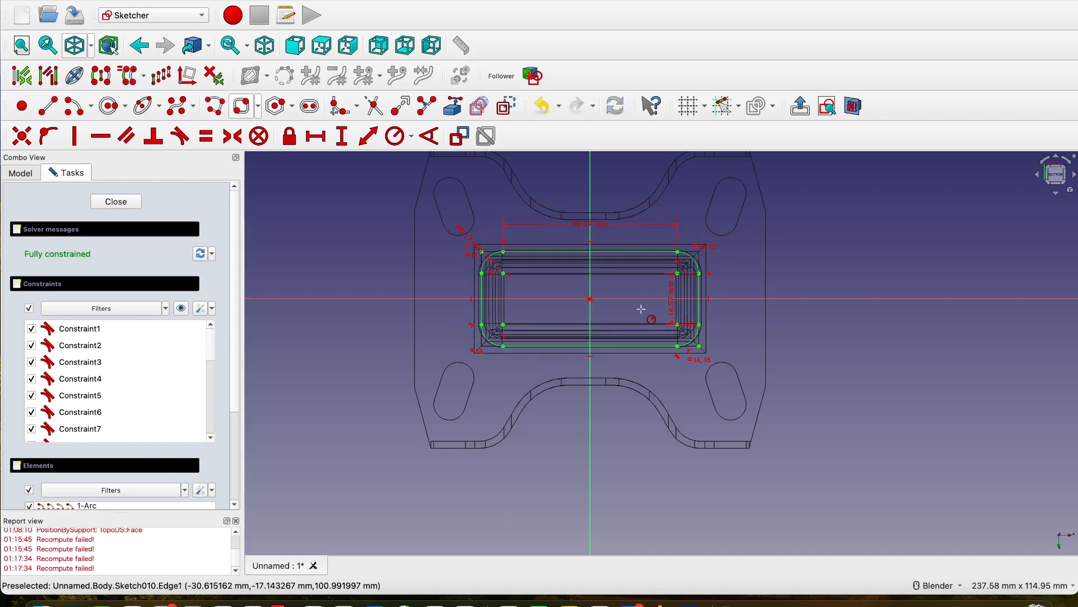
key("0")
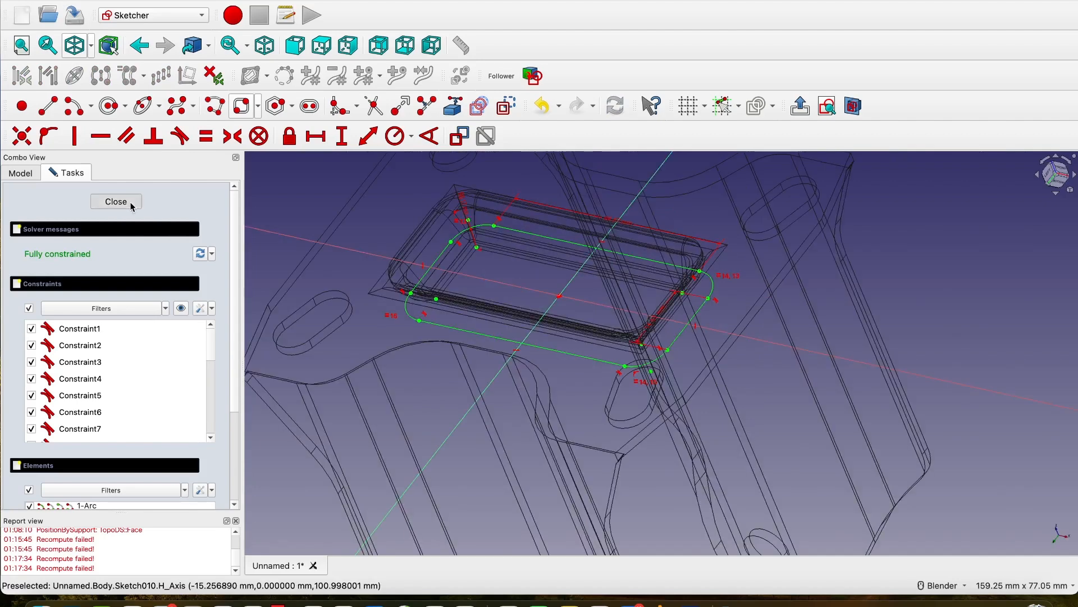
left_click(116, 201)
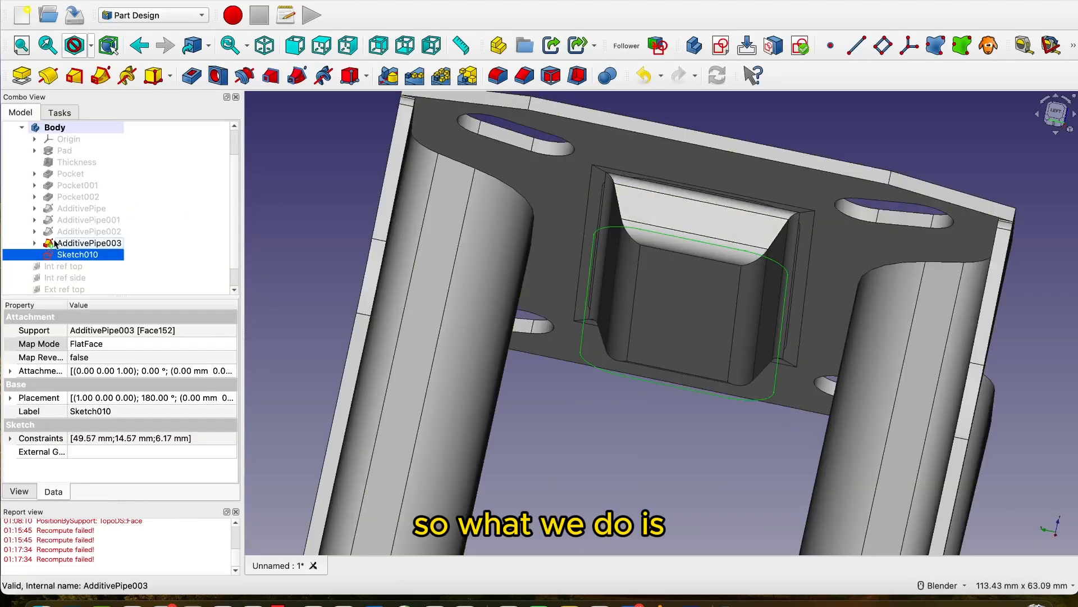
Rename the finished rounded rectangle sketch as Ext Bevel Cutter
right_click(92, 256)
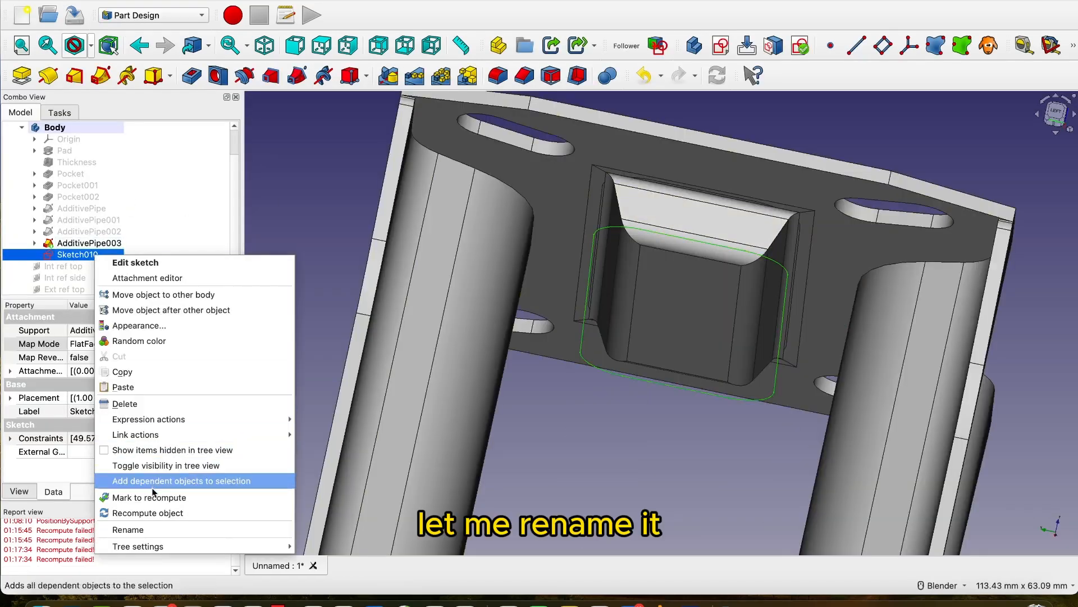
left_click(128, 530)
type("Ext Bevel Cutter")
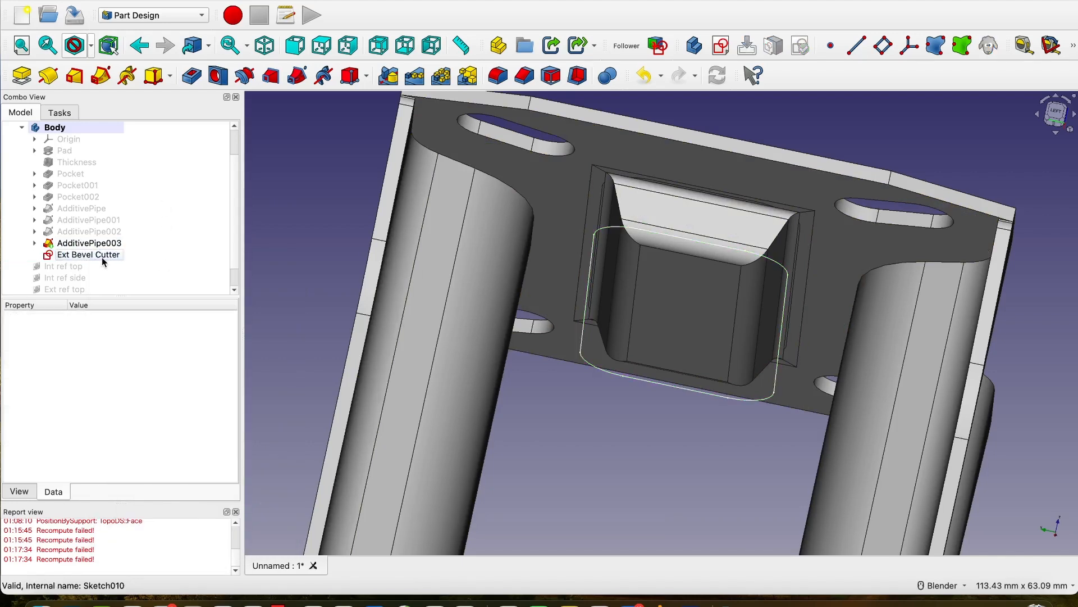
Reopen Ext Bevel Cutter for editing and, in wireframe display, draw a larger second rounded rectangle enclosing the first
double_click(105, 257)
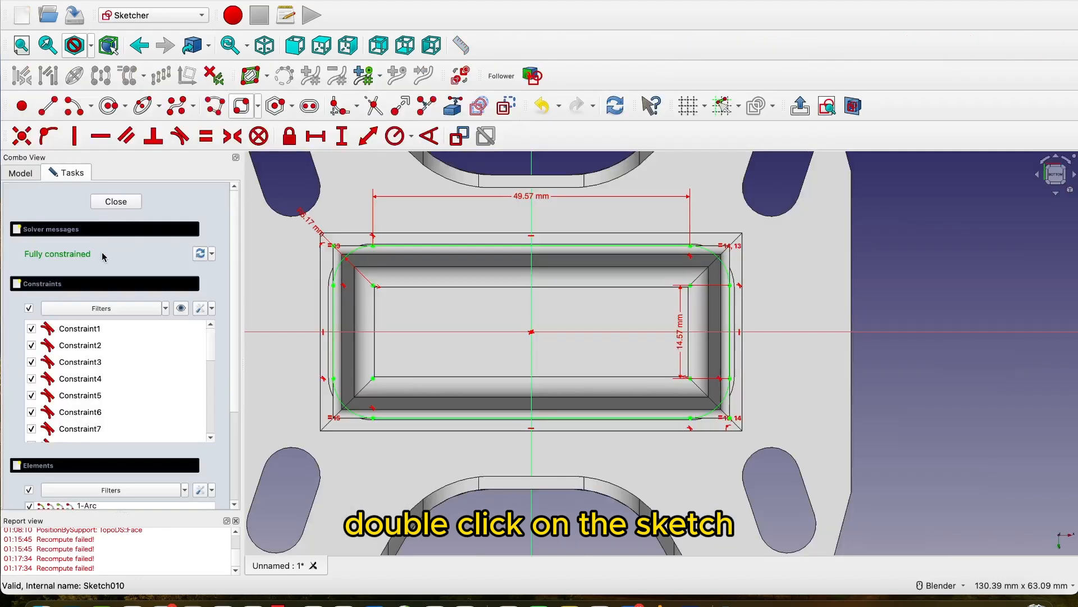
scroll(410, 285, "down", 2)
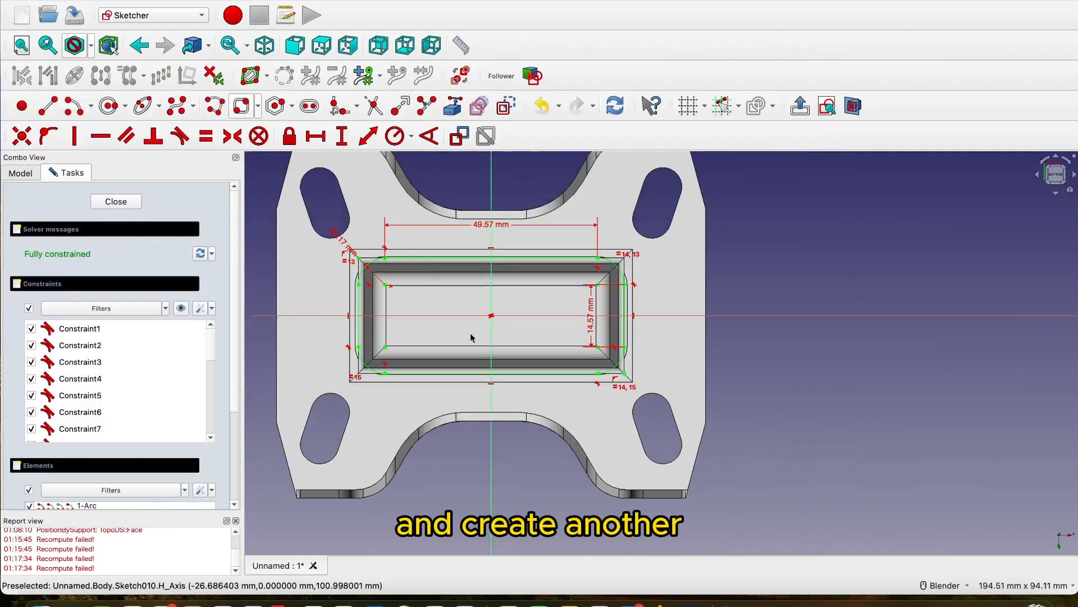
left_click(92, 47)
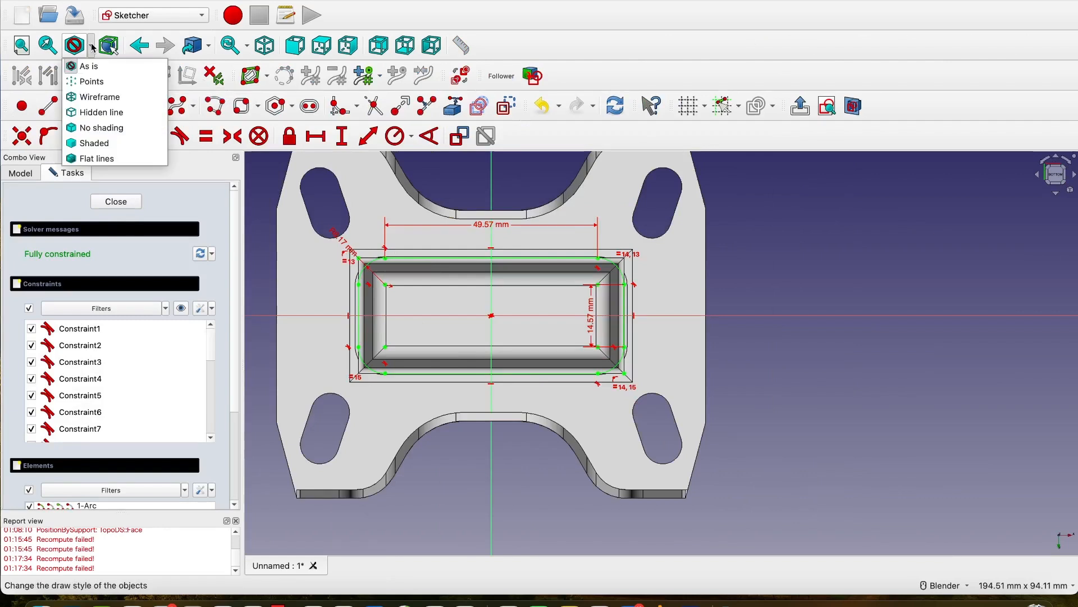
left_click(93, 97)
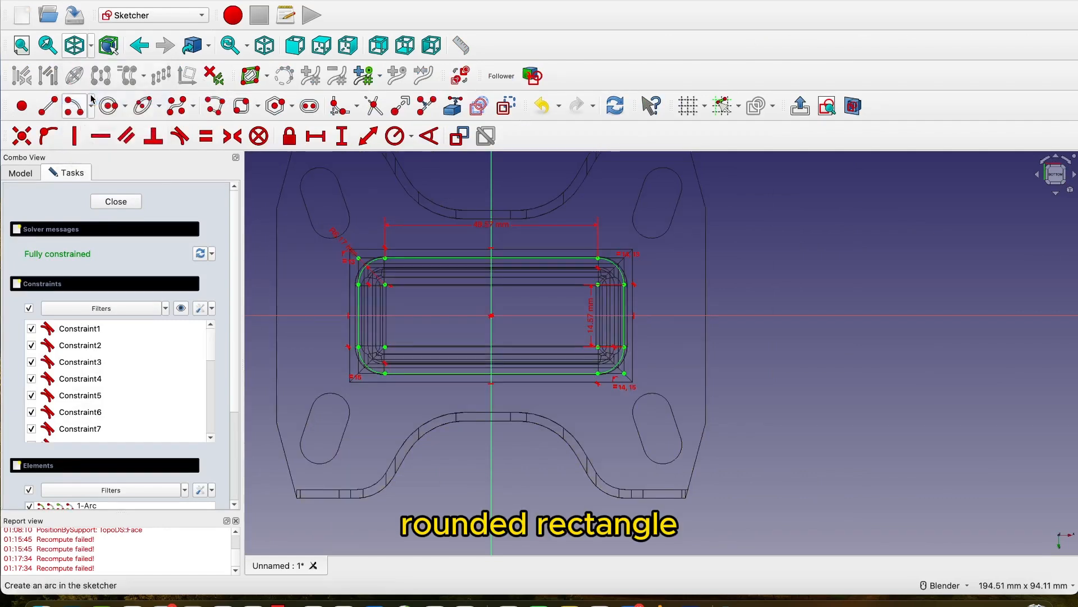
left_click(242, 105)
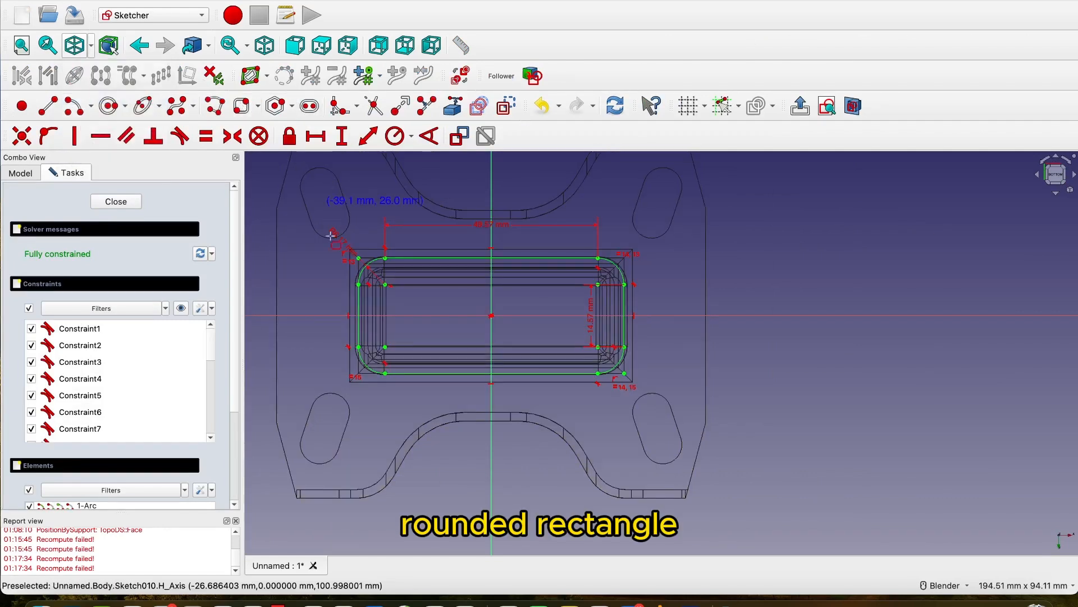
left_click(319, 209)
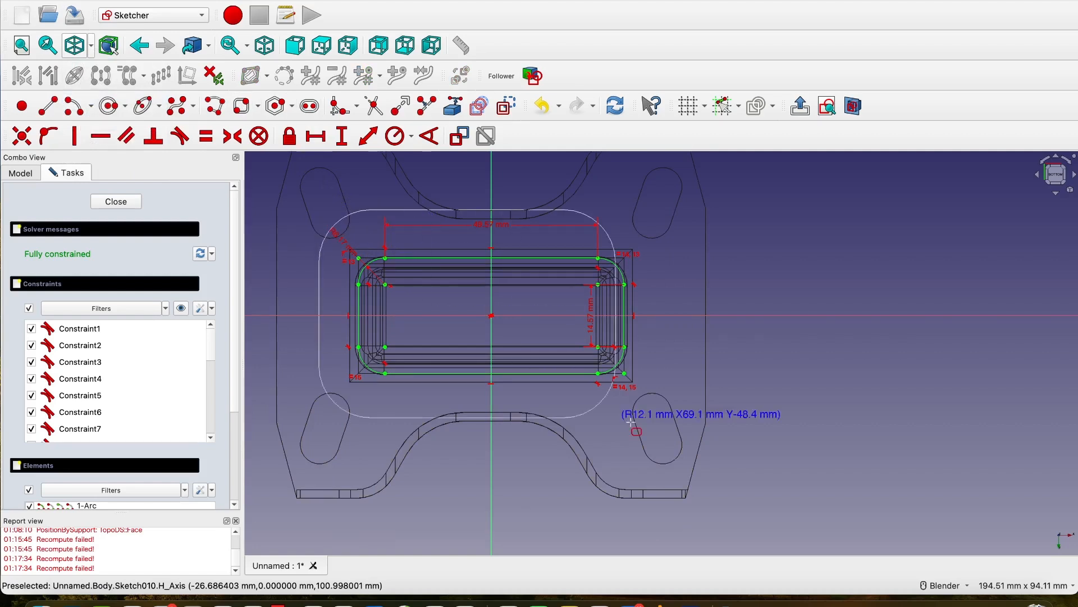
left_click(675, 407)
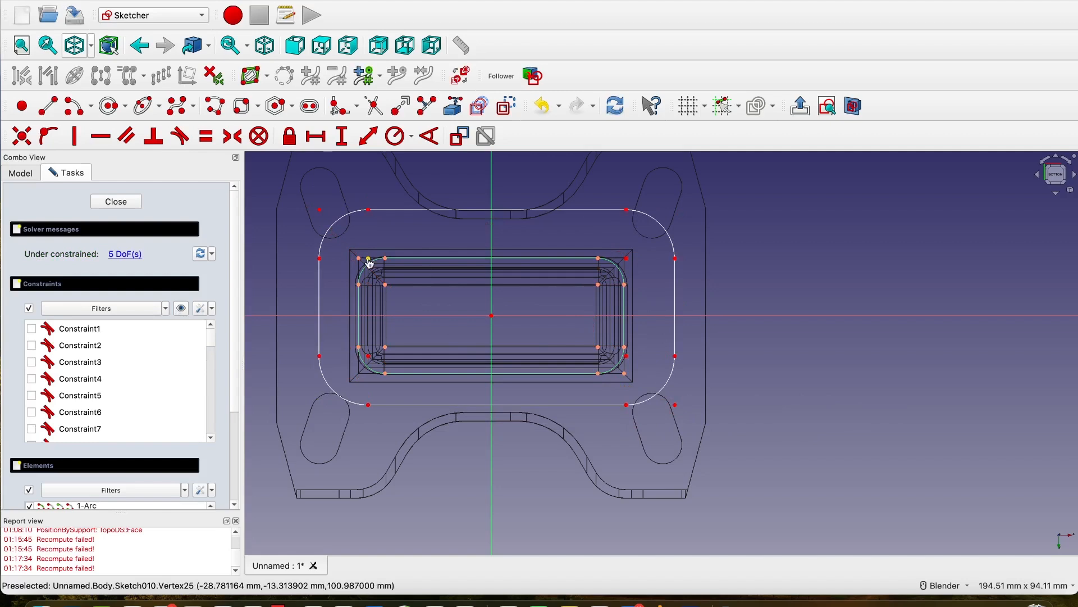
Make the outer rounded rectangle symmetric about the origin using the centres of two opposite corner arcs
left_click(368, 259)
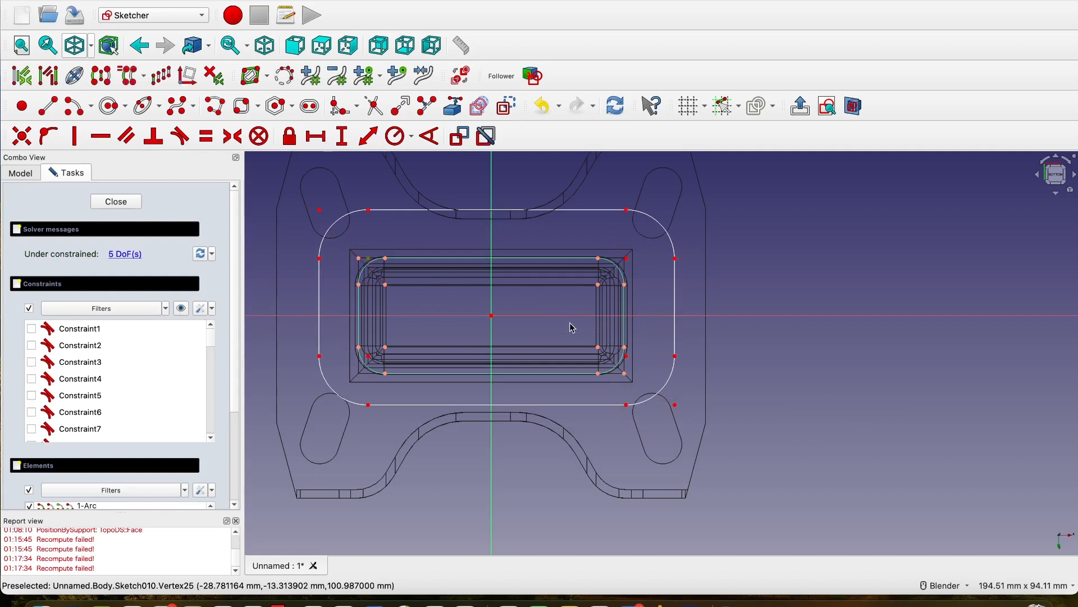
left_click(626, 357)
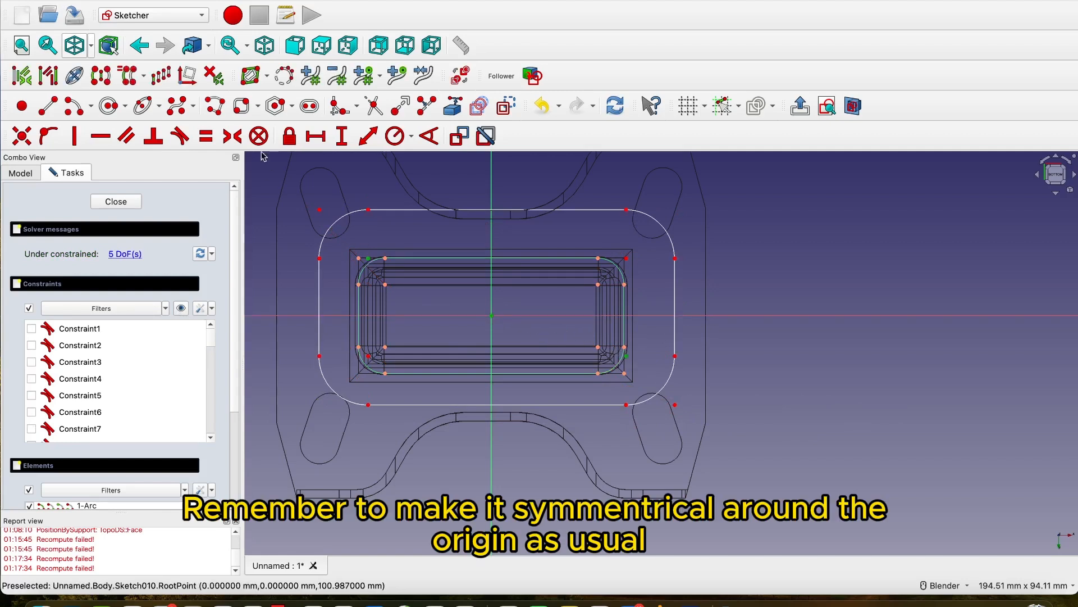
left_click(236, 139)
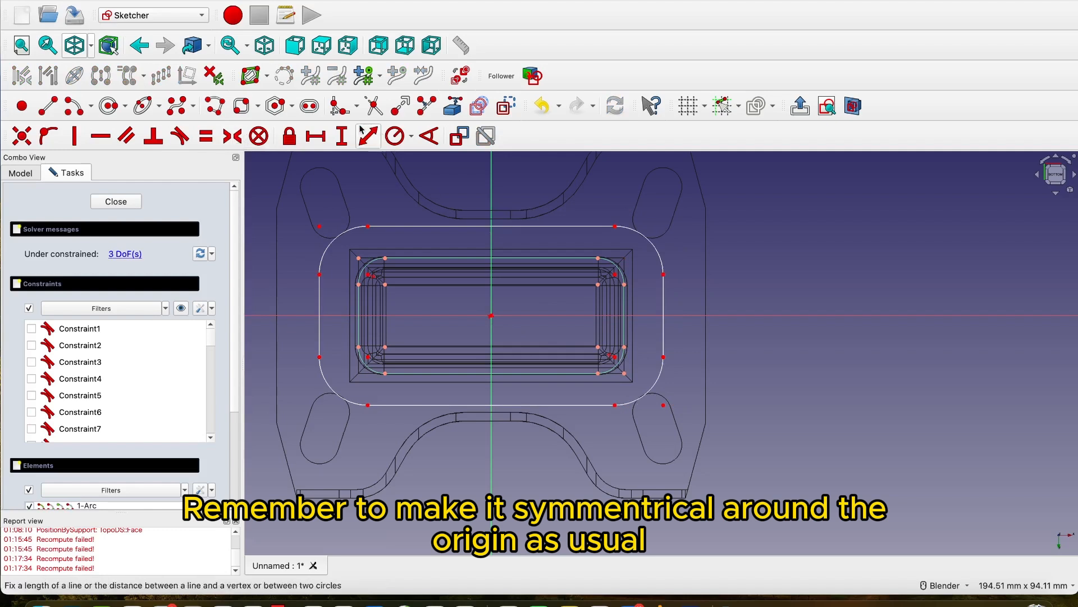
Constrain the outer rounded rectangle's straight edges to 50 mm horizontally and 14 mm vertically
left_click(315, 136)
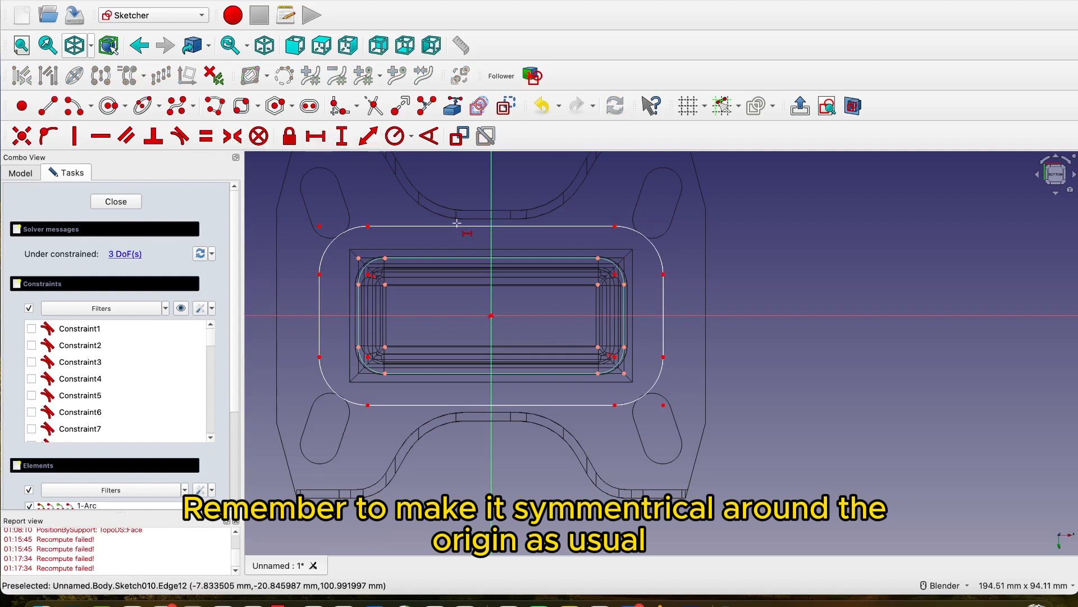
left_click(456, 226)
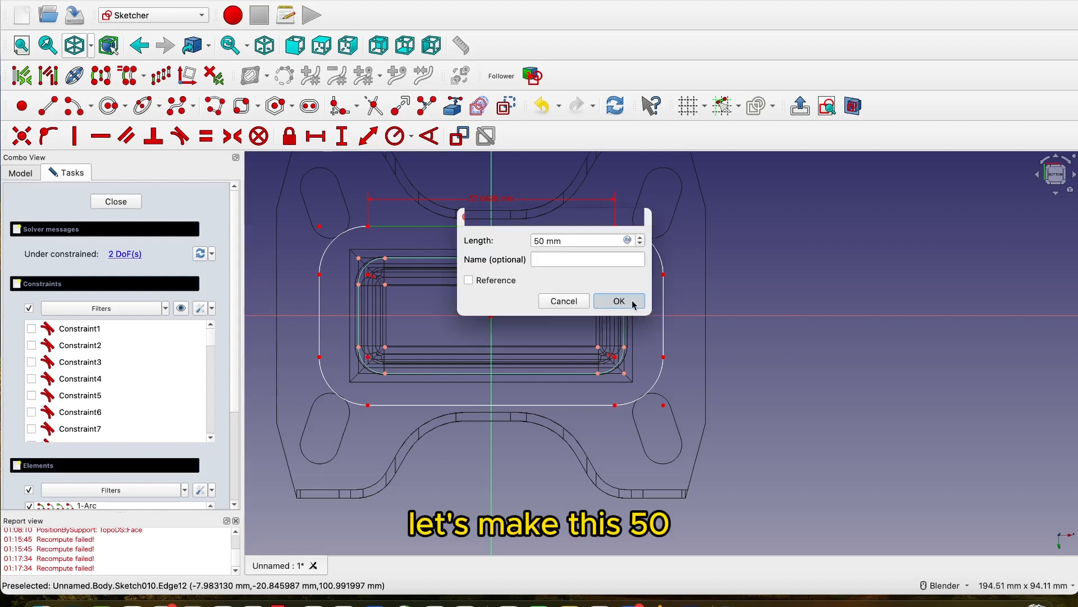
left_click(629, 301)
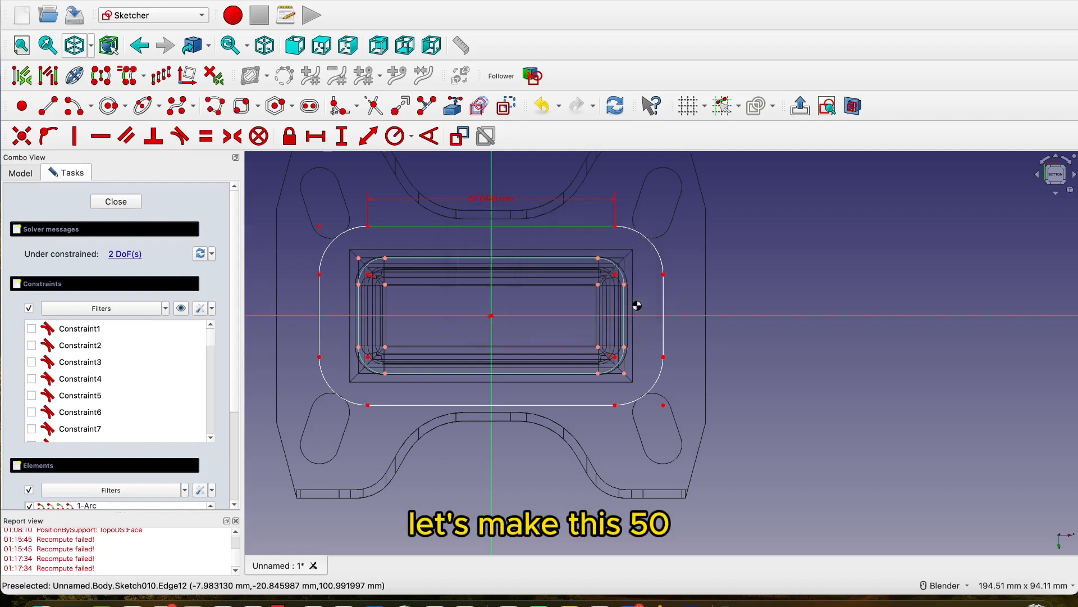
left_click(342, 137)
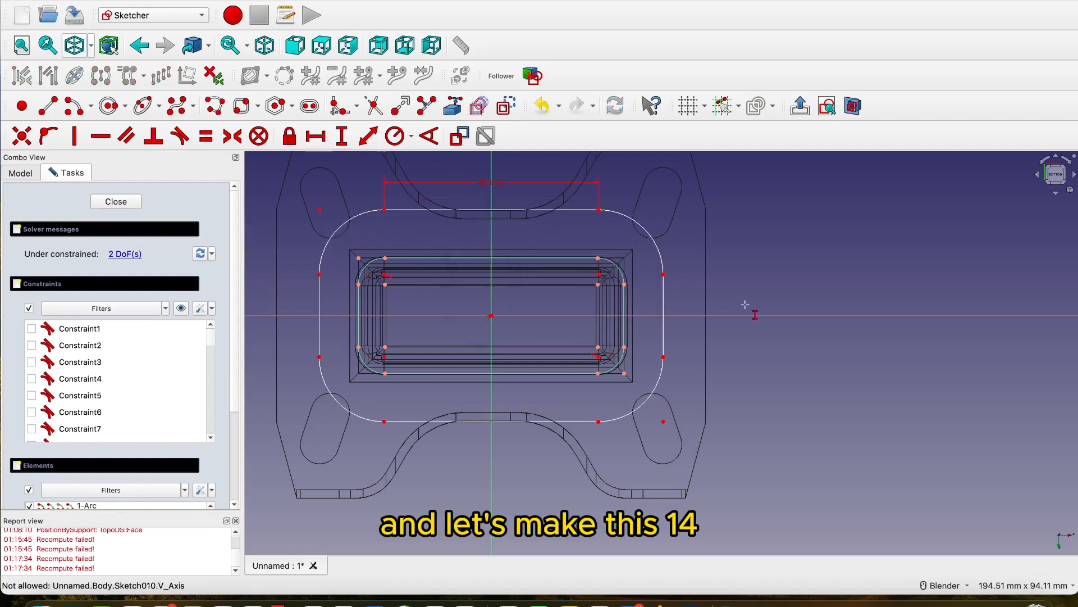
left_click(664, 299)
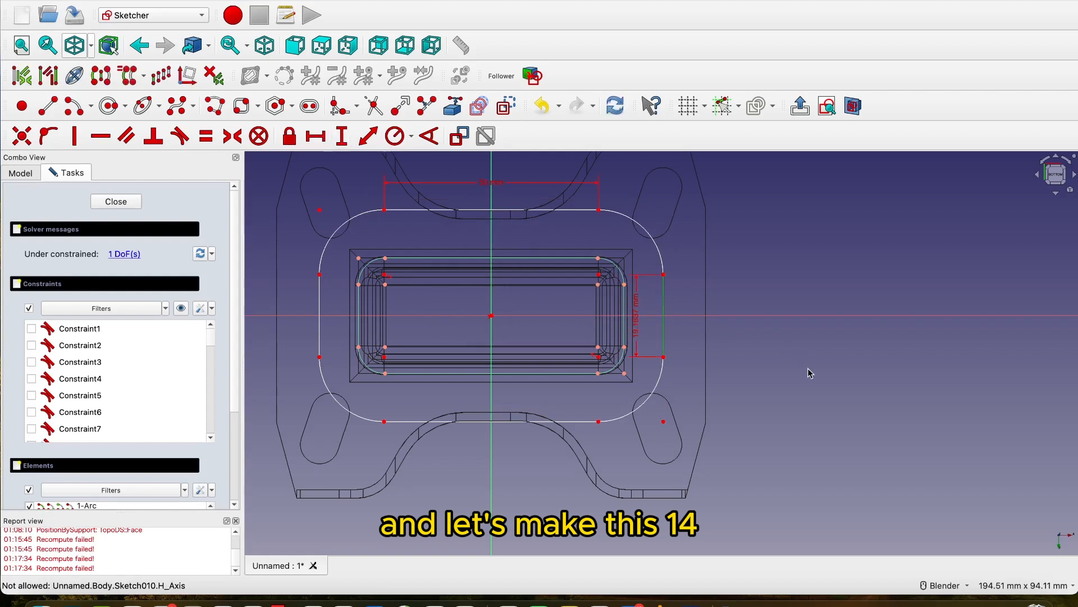
type("14")
left_click(824, 375)
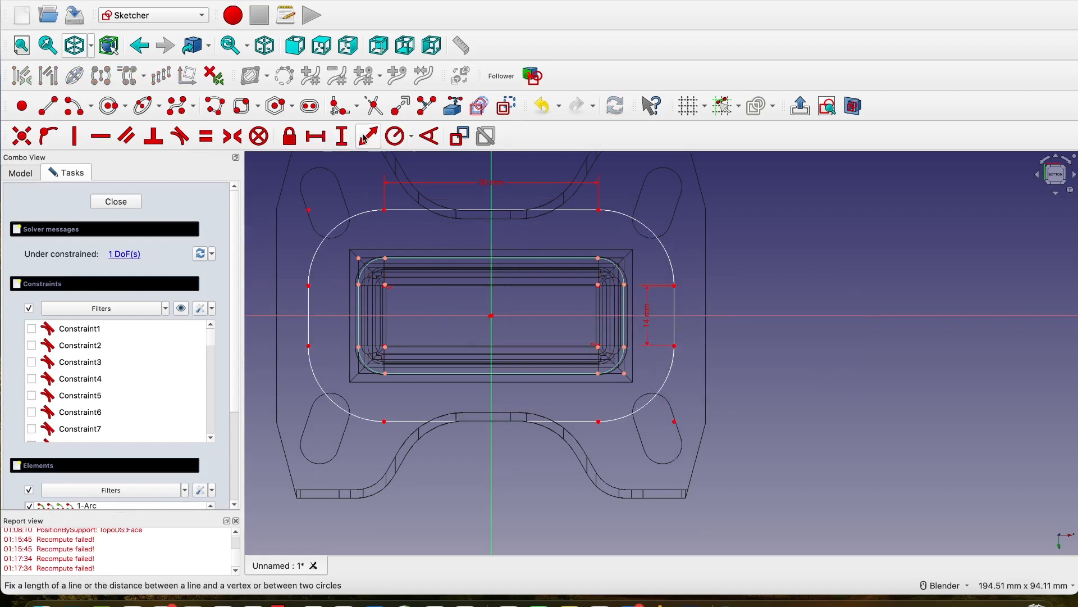
Set the outer rounded rectangle's corner radius to 10.5 mm and close the sketch
left_click(394, 136)
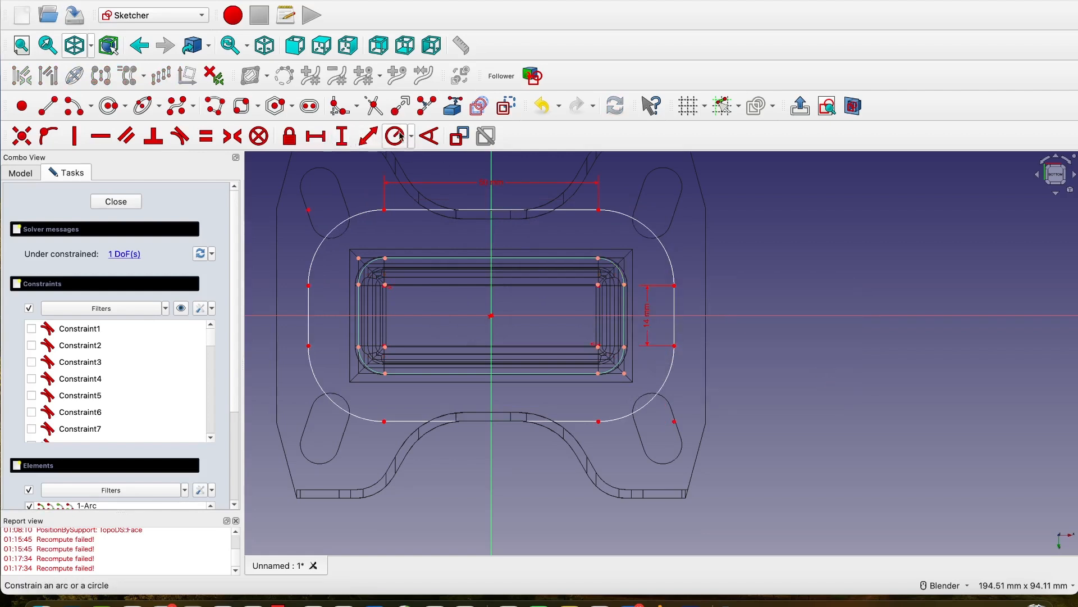
left_click(664, 244)
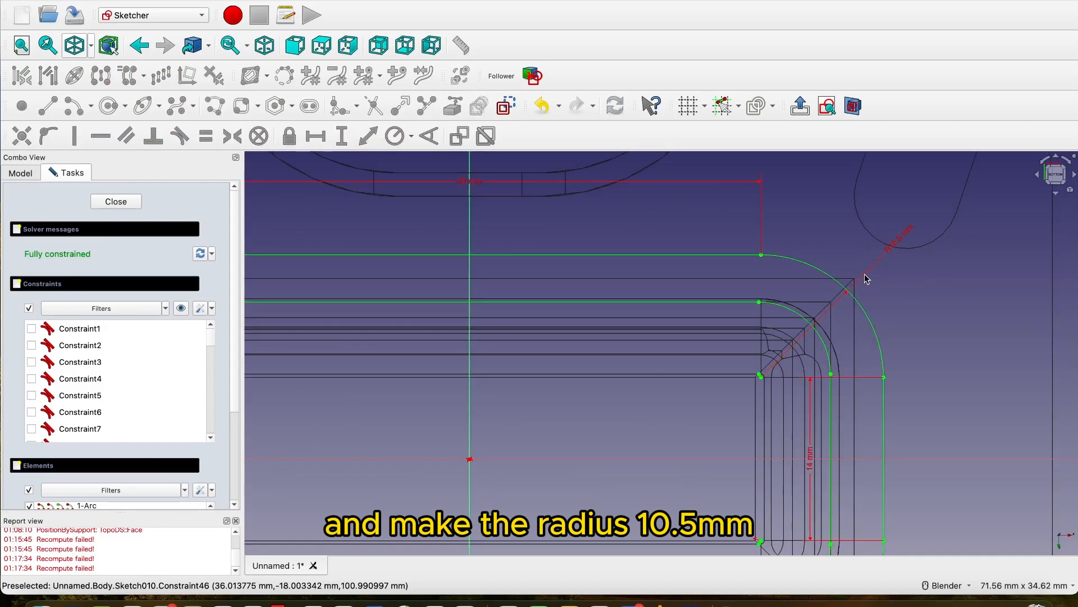
scroll(865, 278, "down", 5)
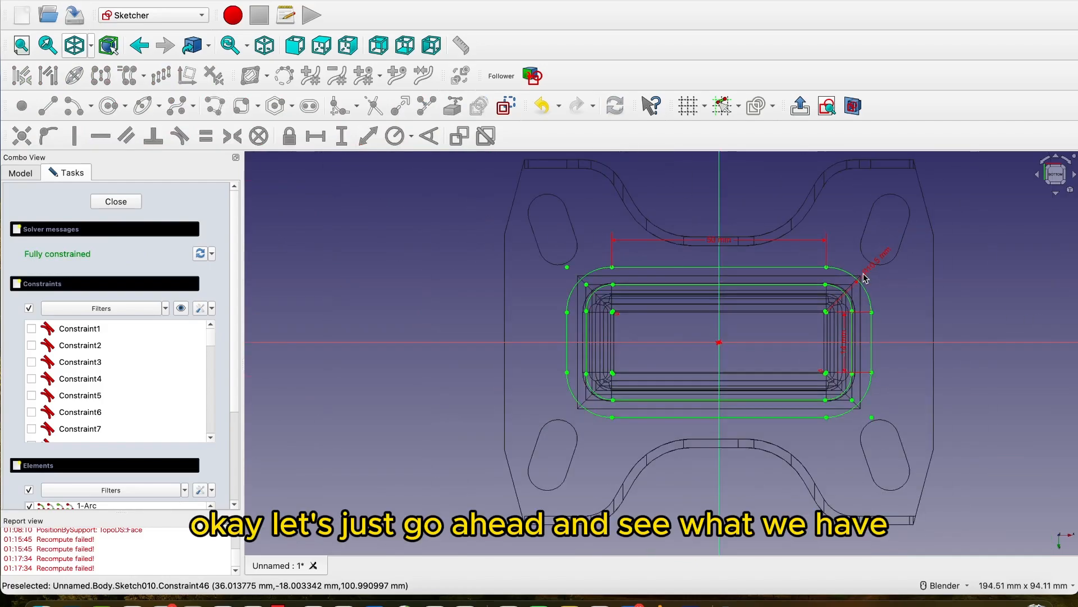
mouse_move(785, 255)
middle_mouse_down()
mouse_move(798, 281)
mouse_move(778, 298)
mouse_move(681, 302)
middle_mouse_up()
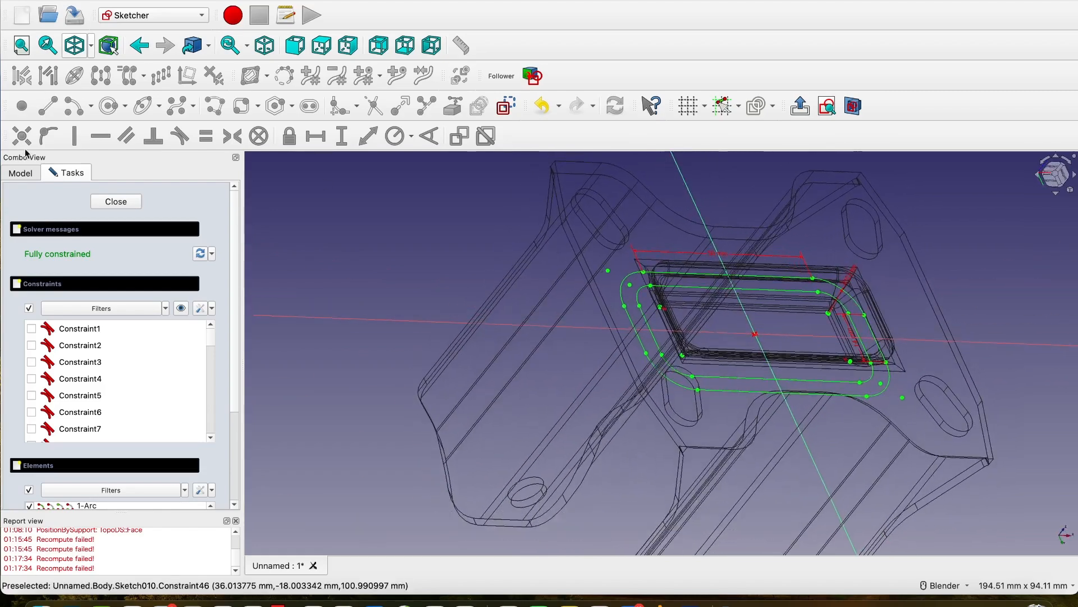
left_click(117, 201)
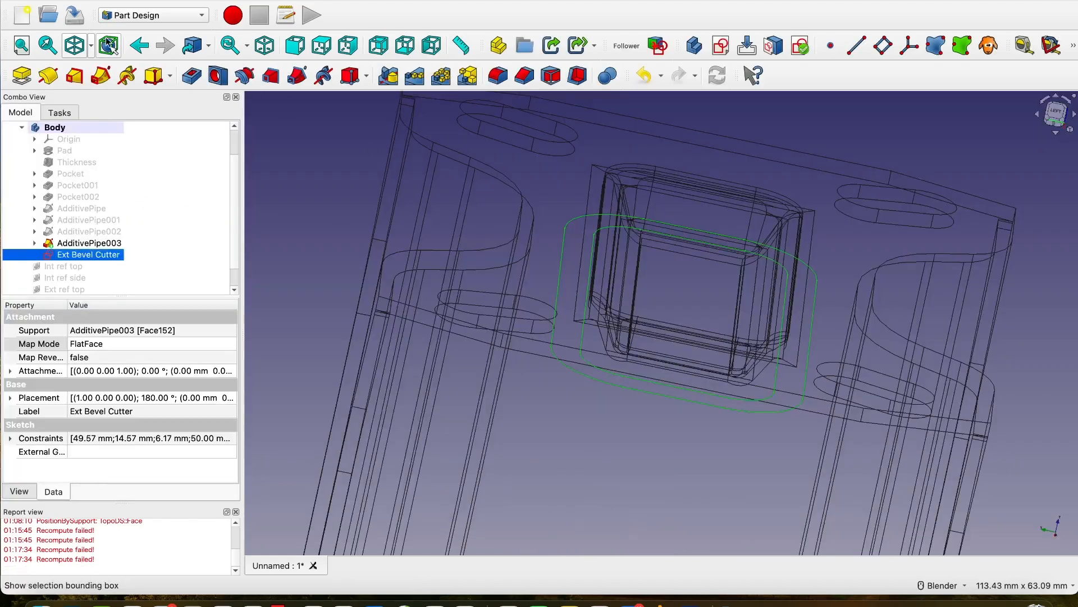
Switch the model's display from wireframe back to the As Is mode
left_click(264, 45)
left_click(92, 47)
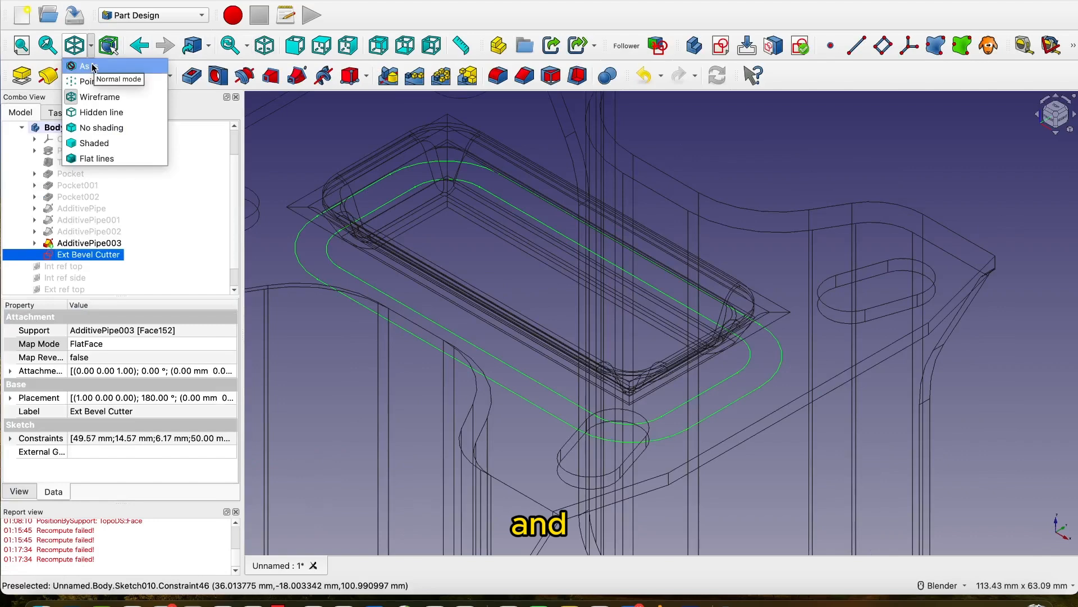
left_click(88, 66)
mouse_move(646, 293)
middle_mouse_down()
mouse_move(599, 315)
mouse_move(609, 311)
middle_mouse_up()
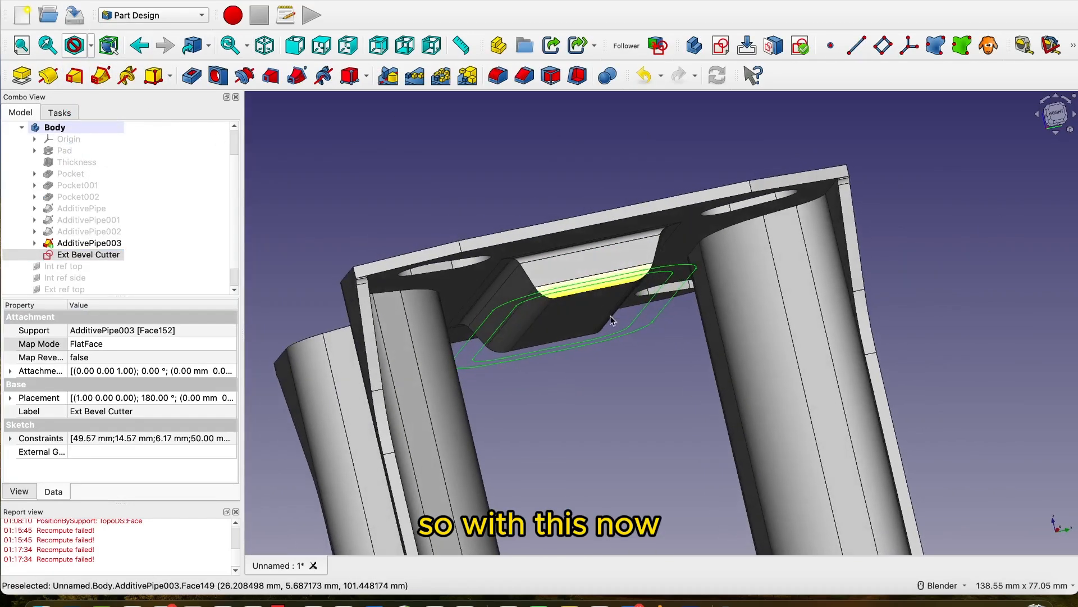
Cut a pocket 7 mm long from the Ext Bevel Cutter sketch around the recess's outer walls
left_click(91, 255)
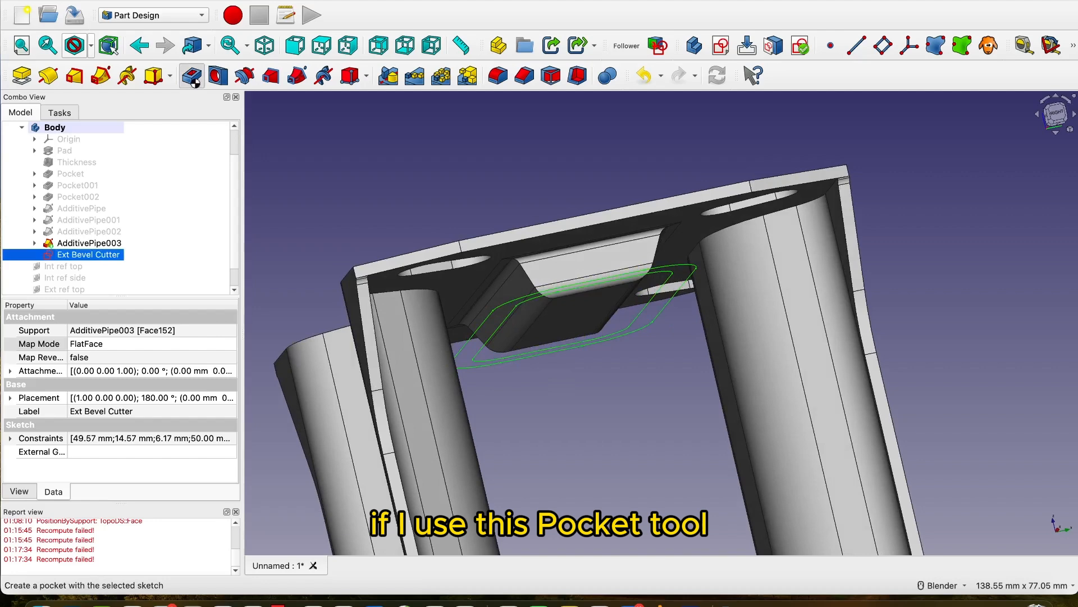
left_click(192, 77)
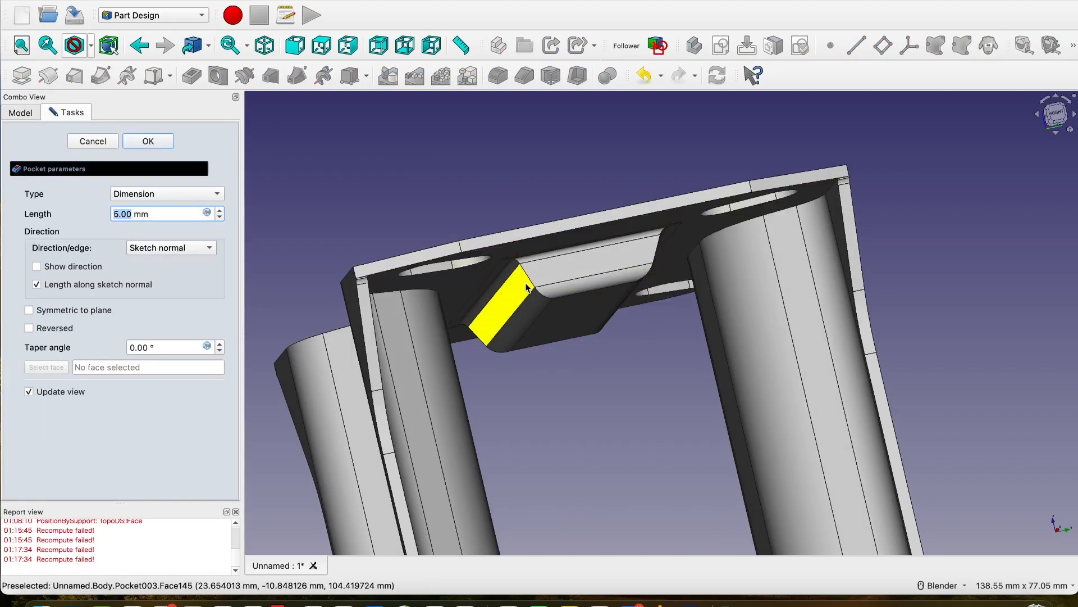
middle_click_drag(503, 303, 517, 282)
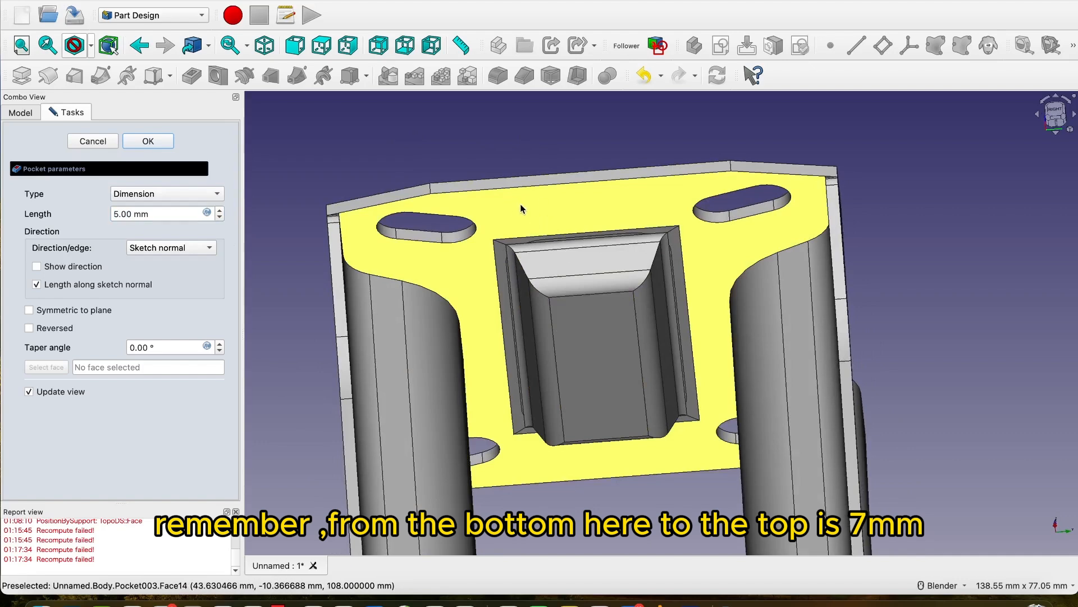
scroll(508, 251, "up", 5)
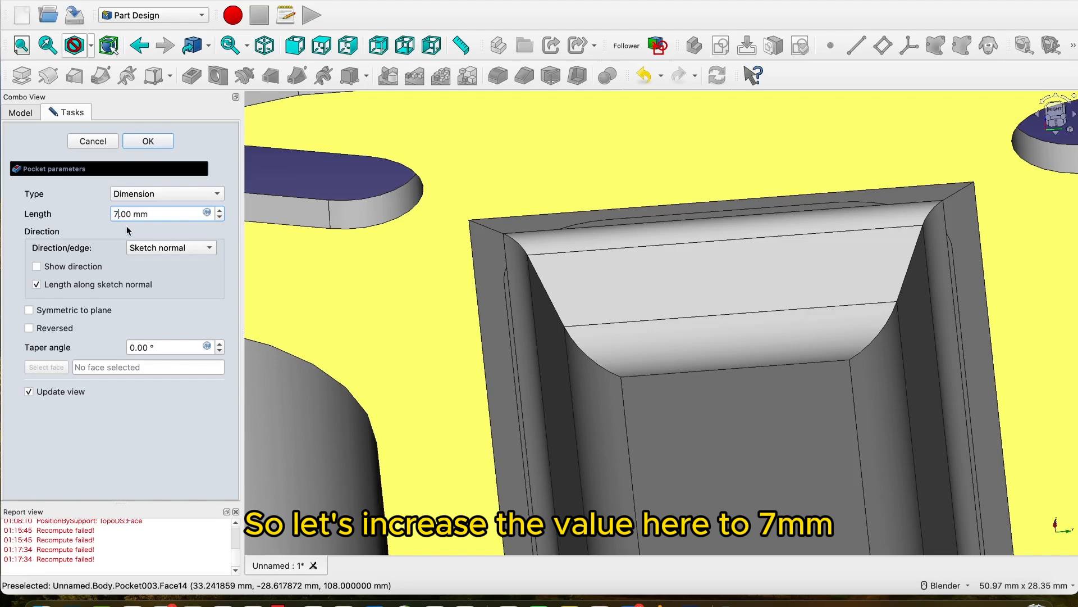
middle_click_drag(472, 253, 584, 253)
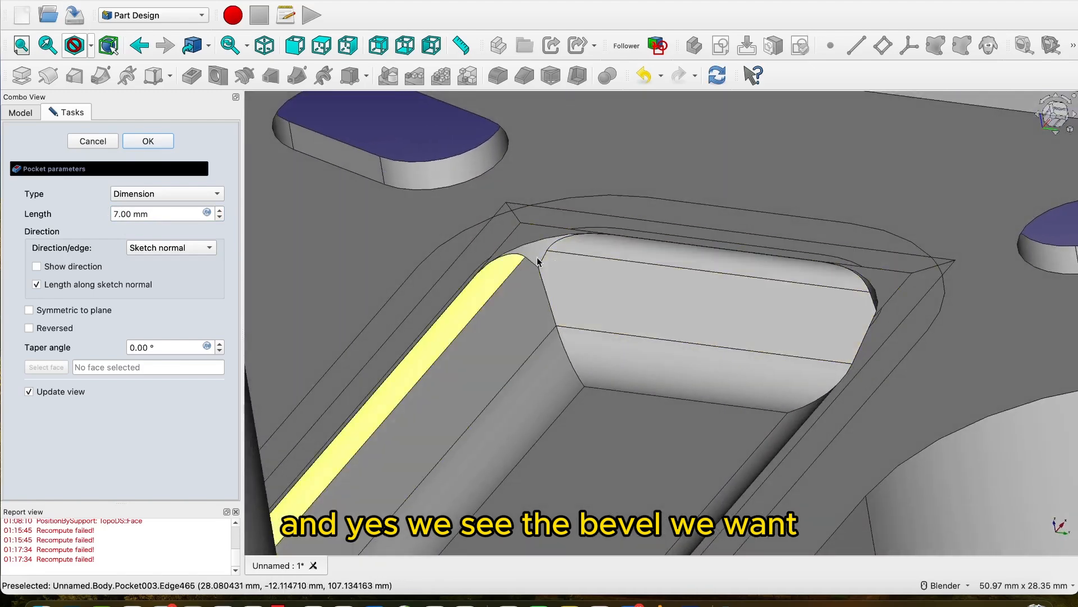
scroll(618, 225, "down", 6)
middle_click_drag(698, 183, 604, 190)
scroll(600, 196, "up", 6)
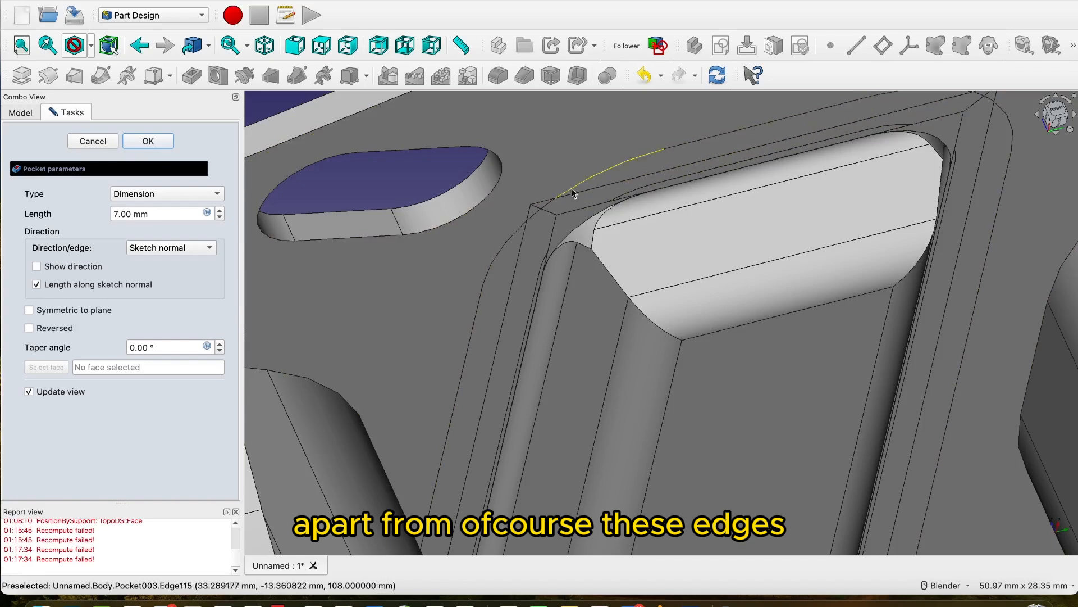
scroll(599, 195, "down", 8)
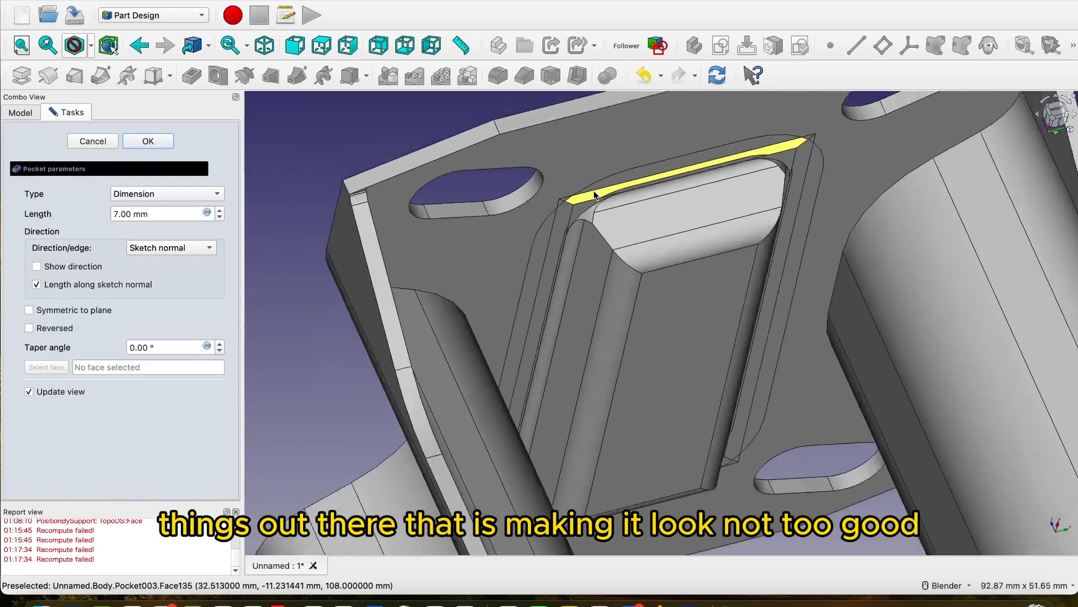
middle_click_drag(599, 191, 679, 204)
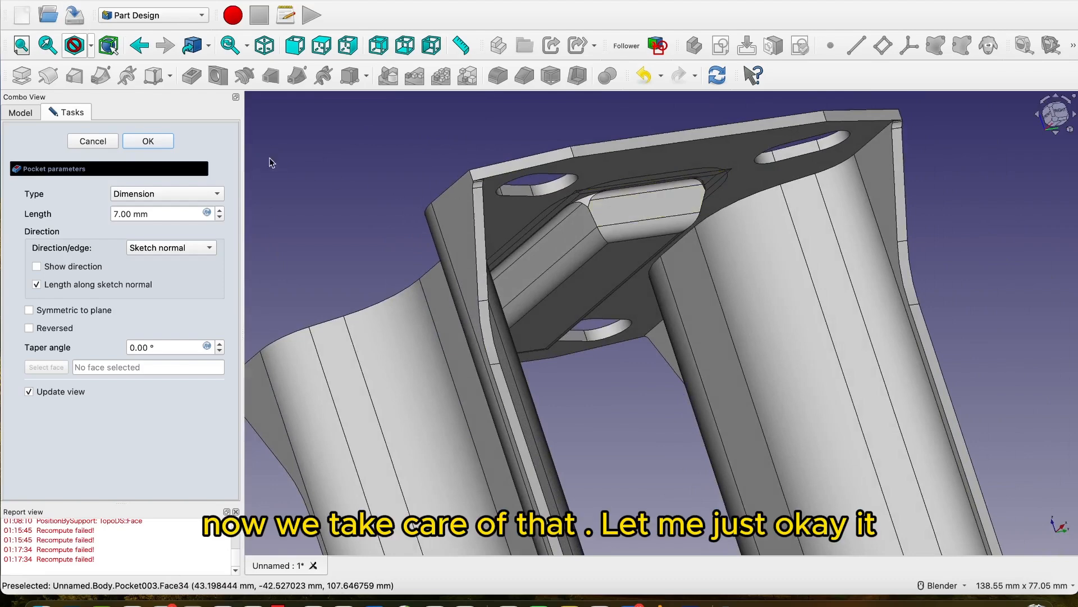
left_click(148, 141)
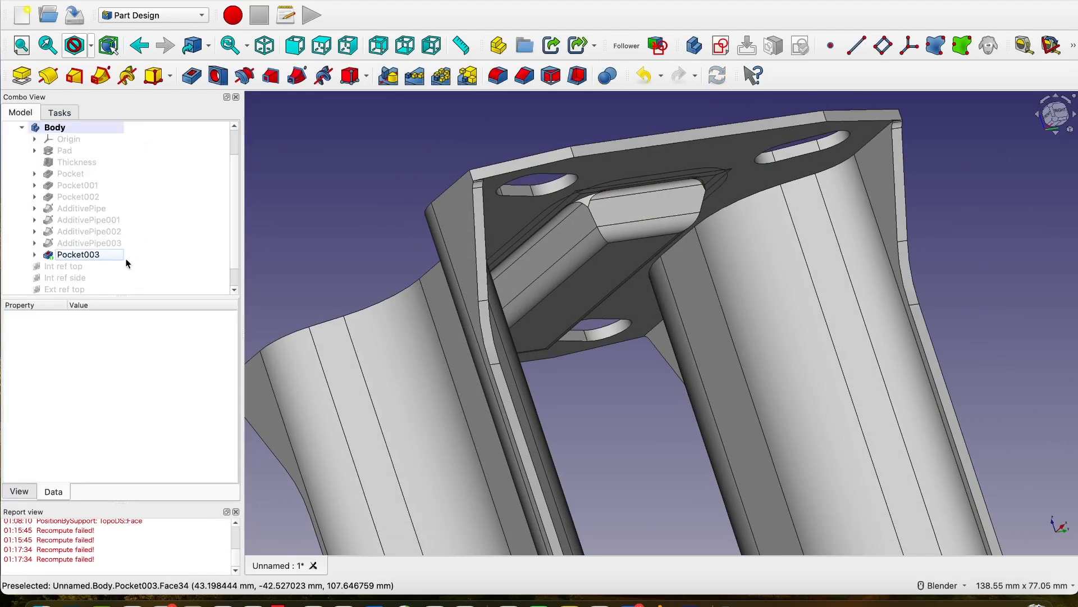
Set the new bevel pocket's Refine property to true to remove leftover edges around the recess
left_click(62, 256)
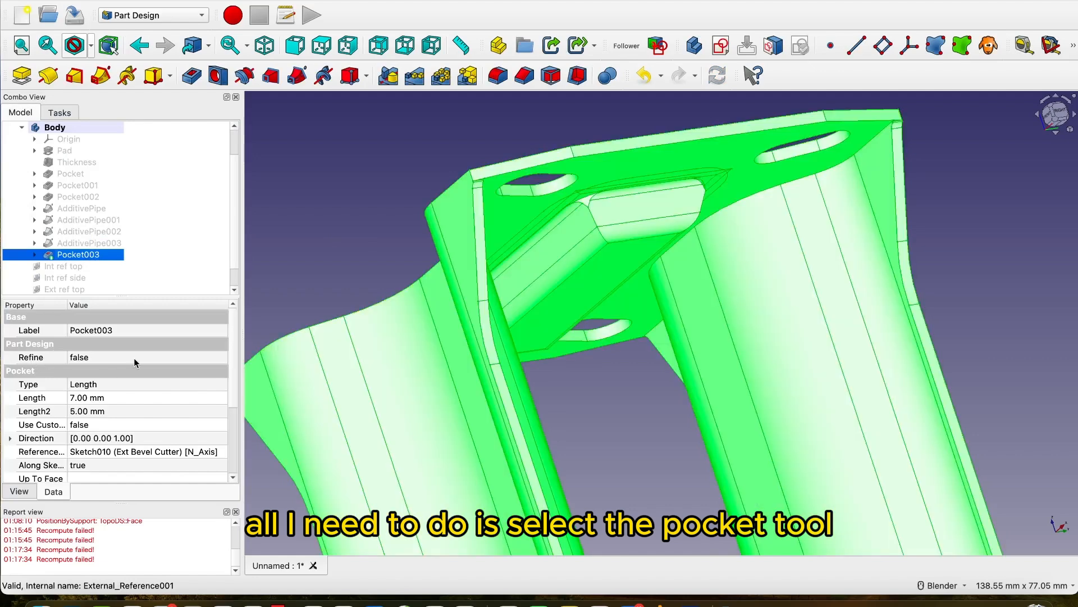
left_click(135, 358)
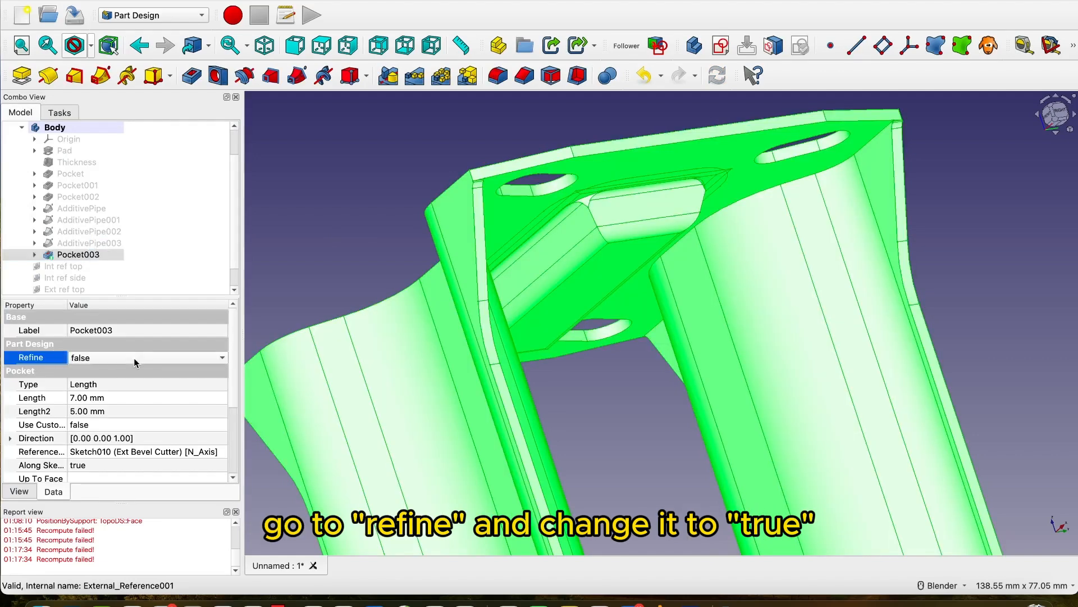
left_click(223, 358)
left_click(177, 372)
left_click(392, 187)
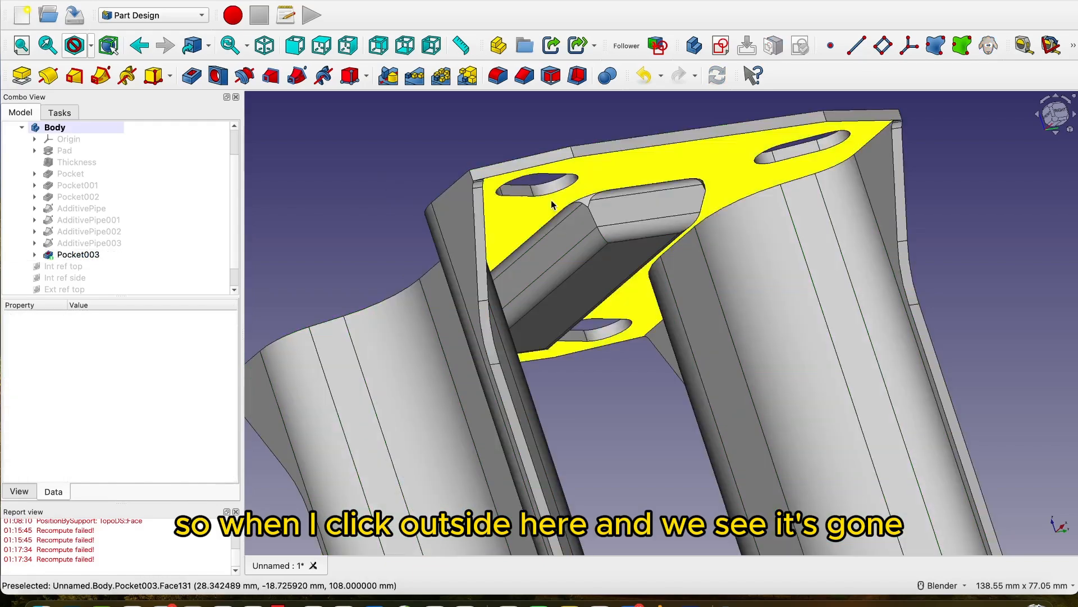
scroll(634, 186, "down", 2)
scroll(651, 176, "up", 5)
scroll(614, 204, "up", 6)
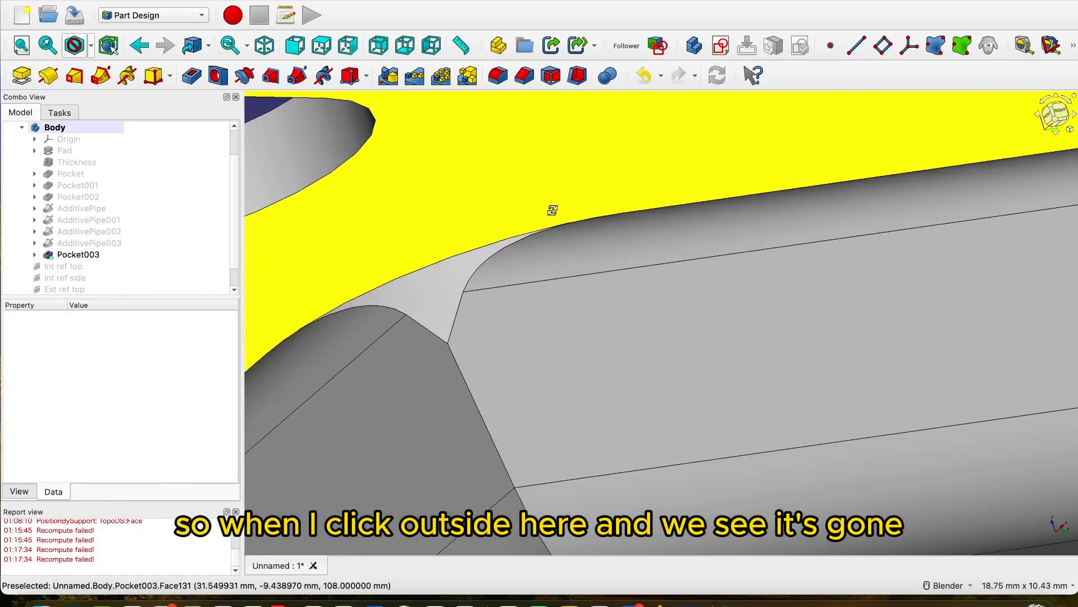